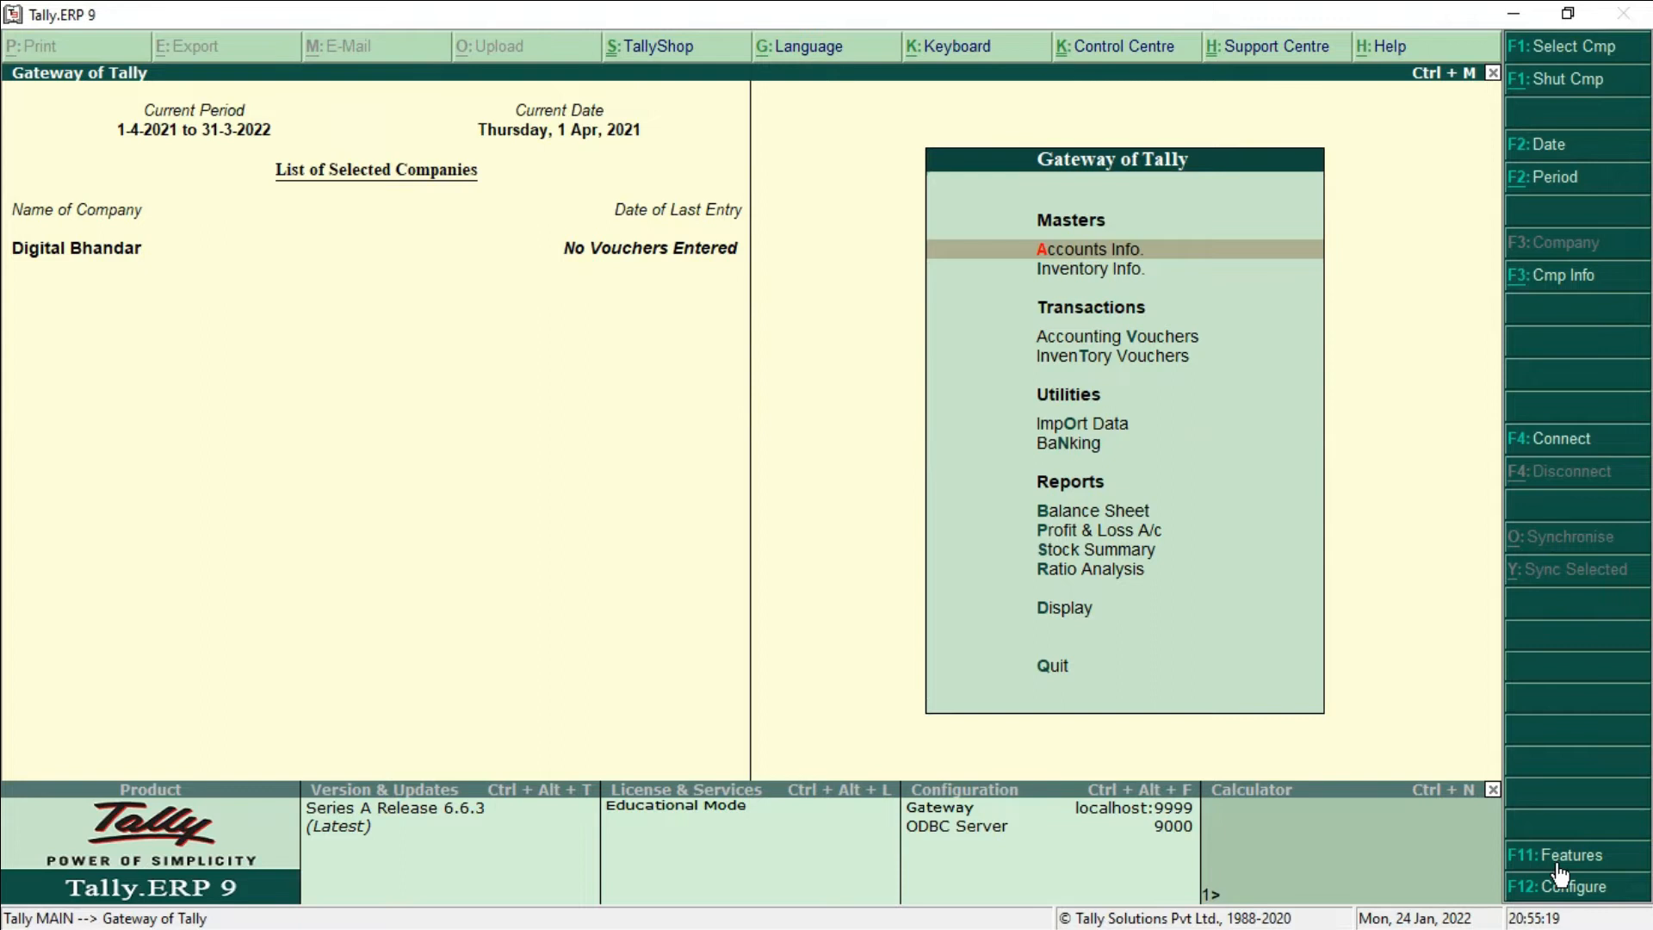
# Set "Maintain cost centres" to Yes in the accounting features of the Digital Bhandar company and return to the Gateway.
pyautogui.click(1566, 863)
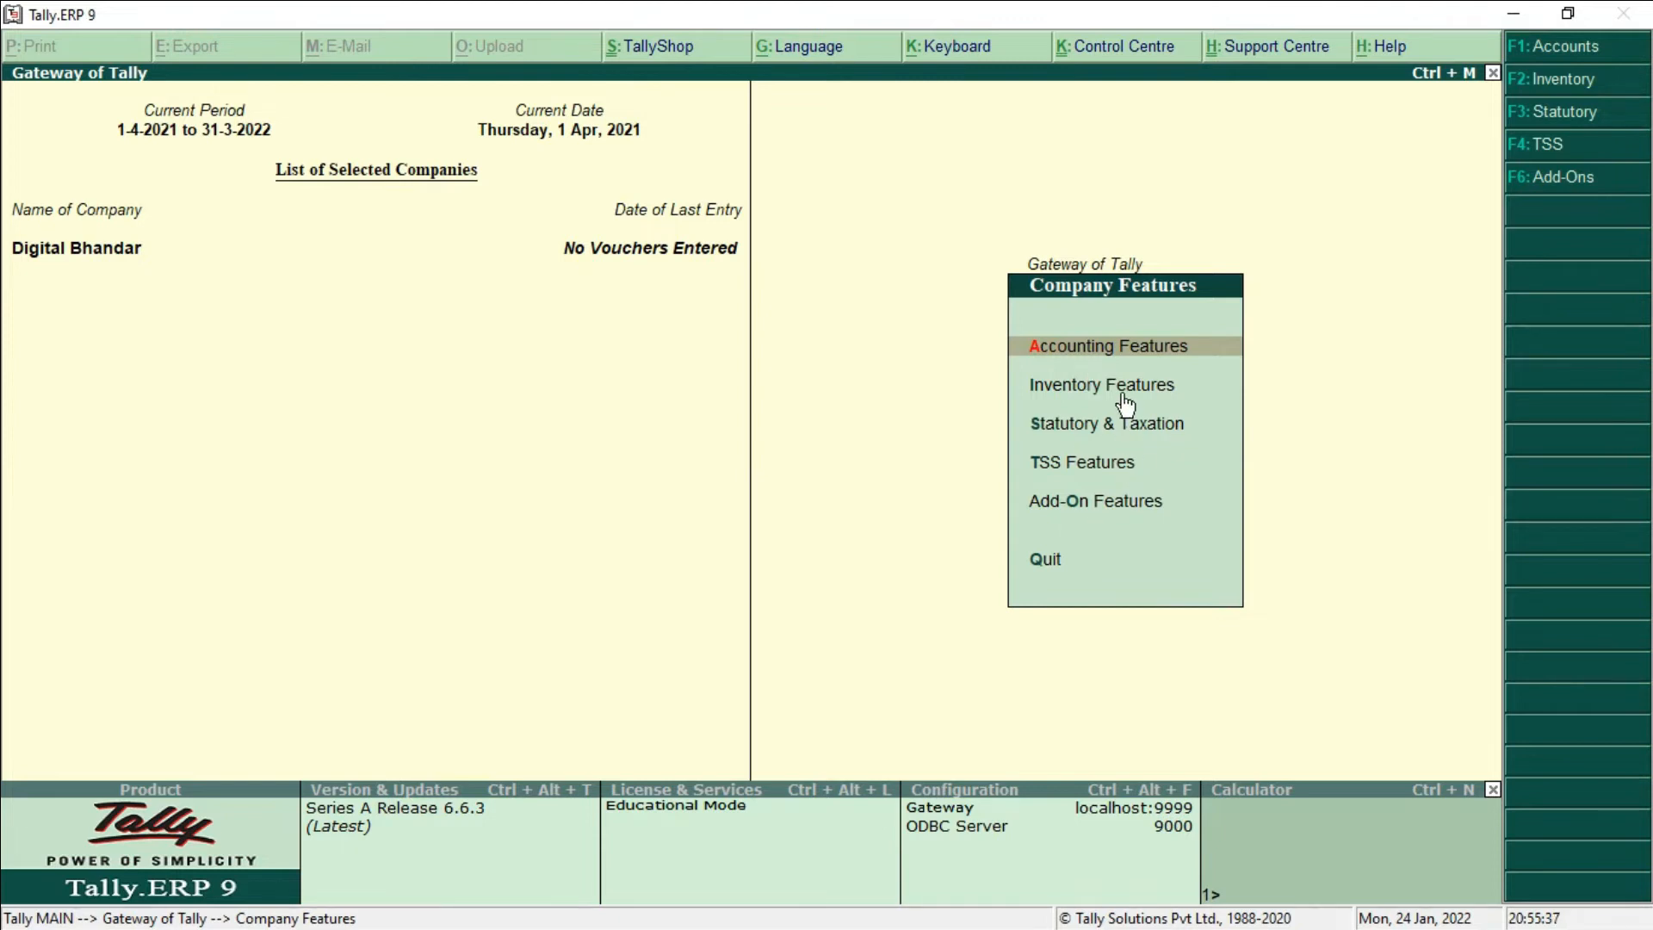
pyautogui.click(1104, 353)
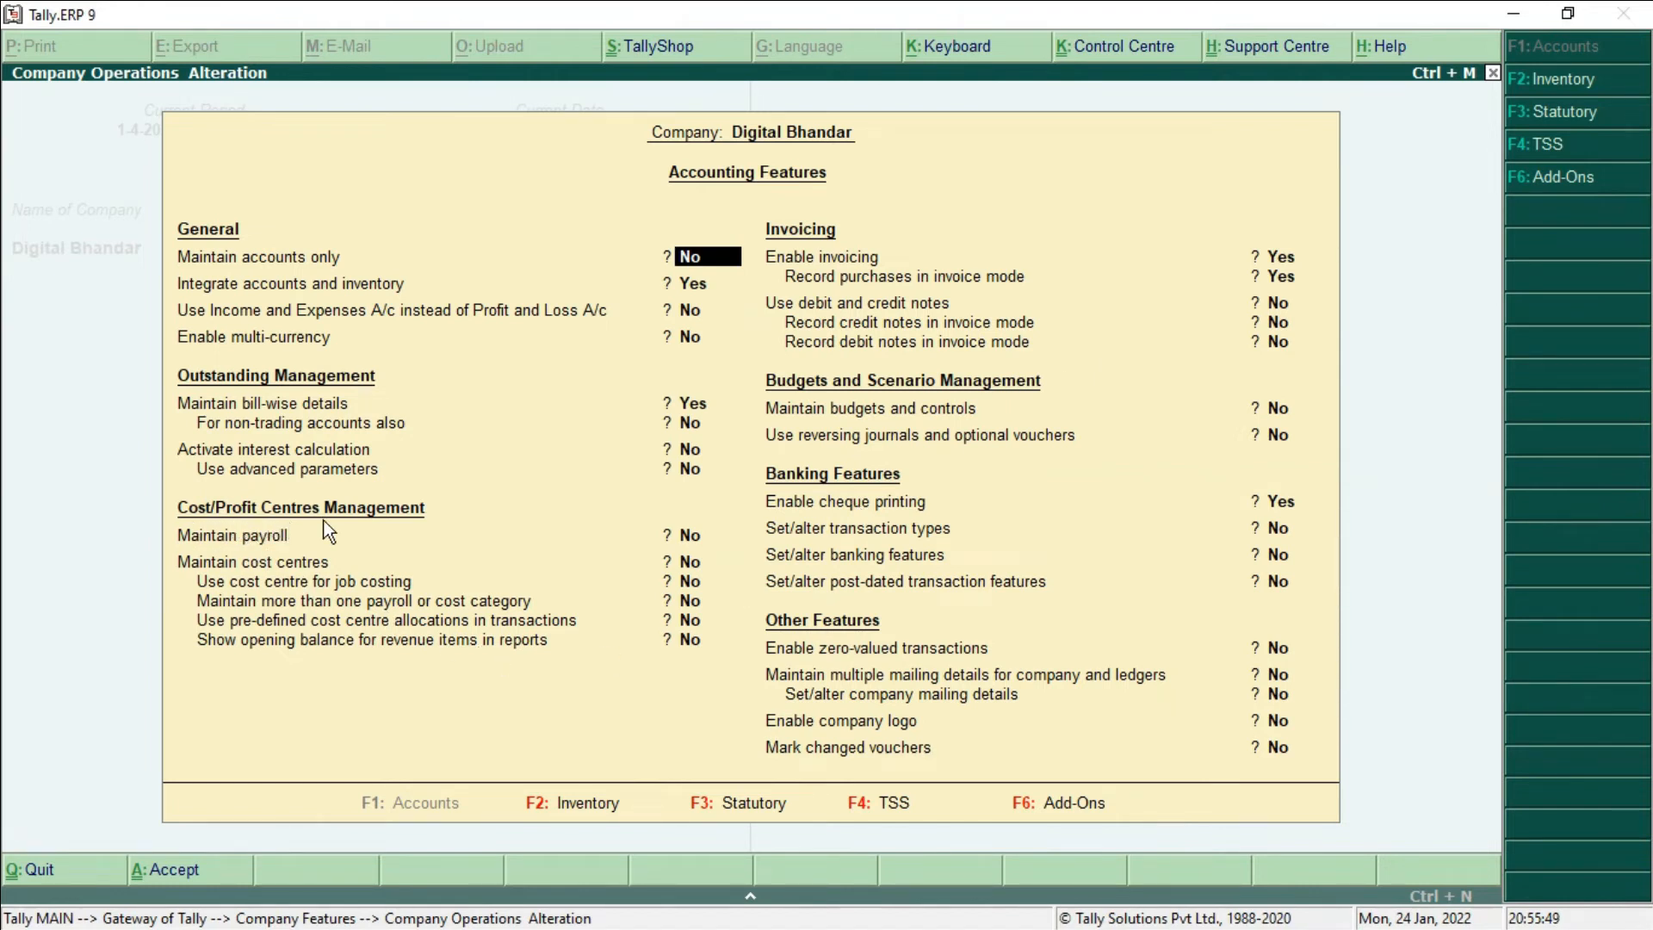
pyautogui.click(310, 566)
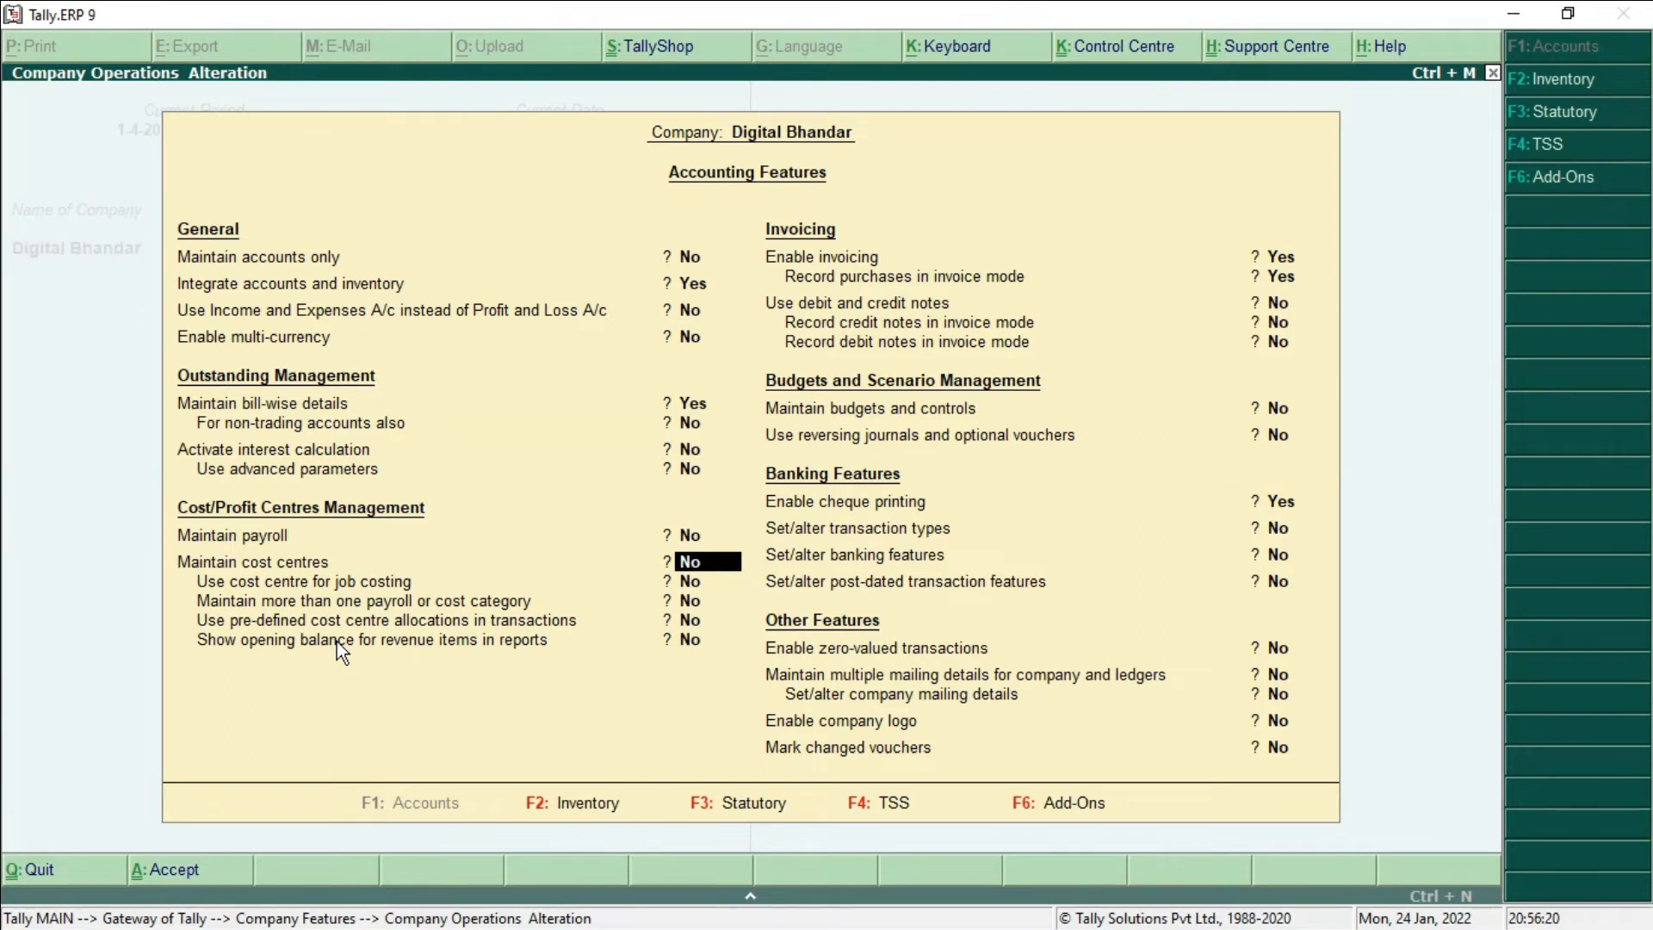
pyautogui.write('y')
pyautogui.press('Return')
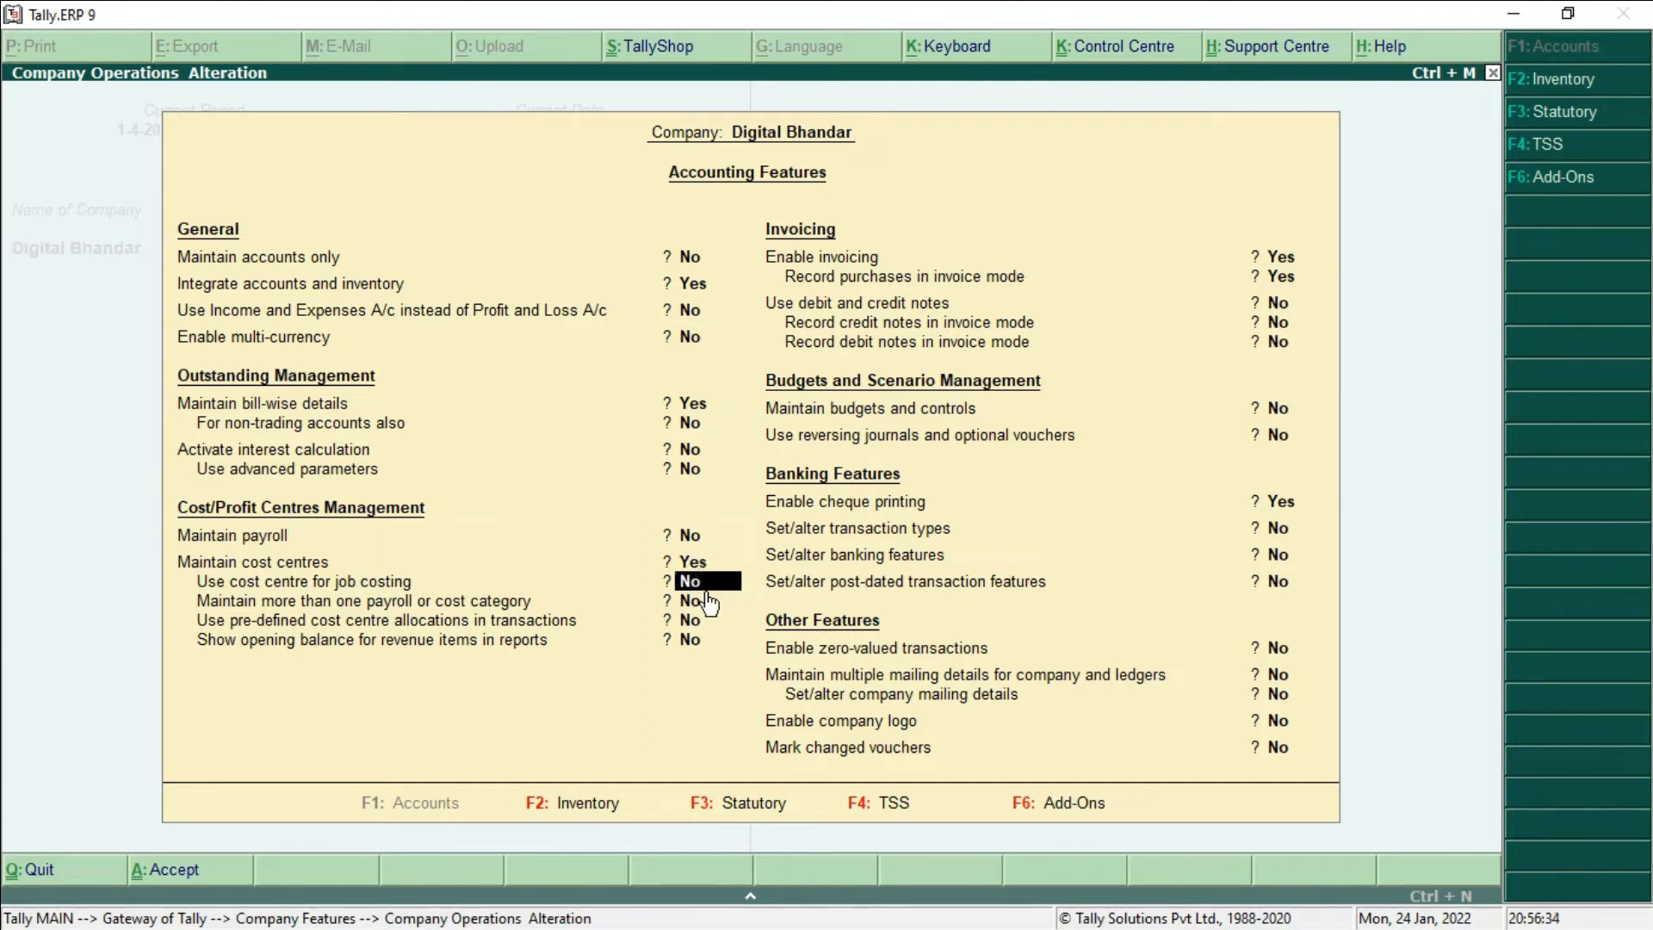
pyautogui.press('Escape')
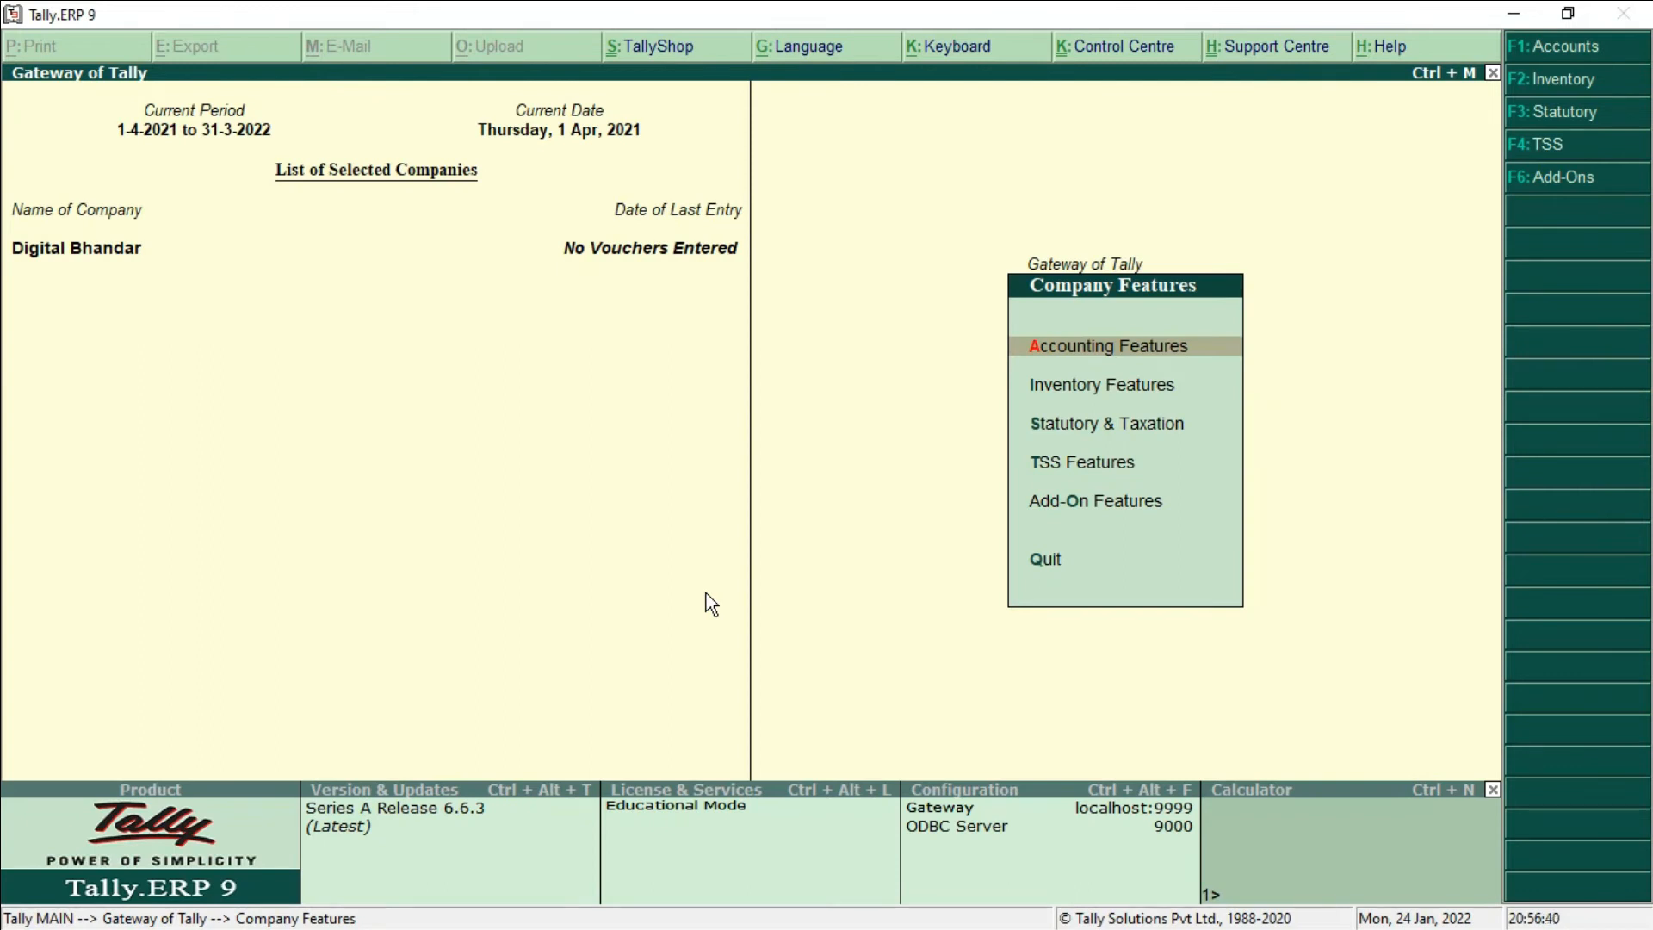
pyautogui.press('Escape')
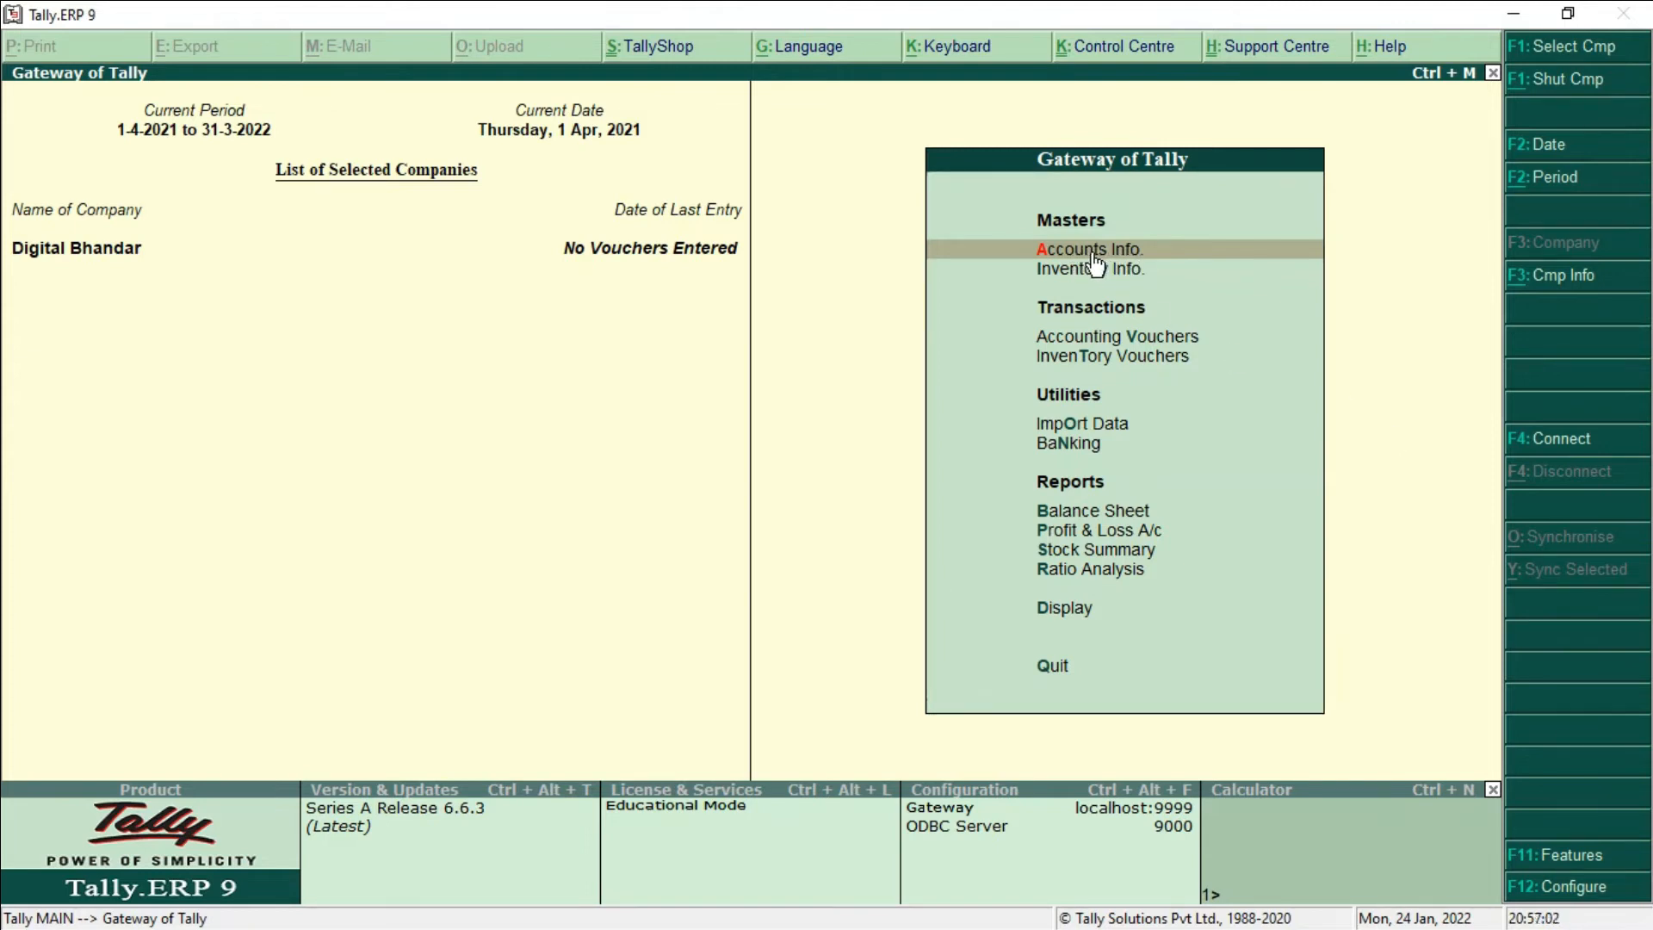
# Create a single cost centre named Branch1 under Primary, without an alias.
pyautogui.click(1092, 255)
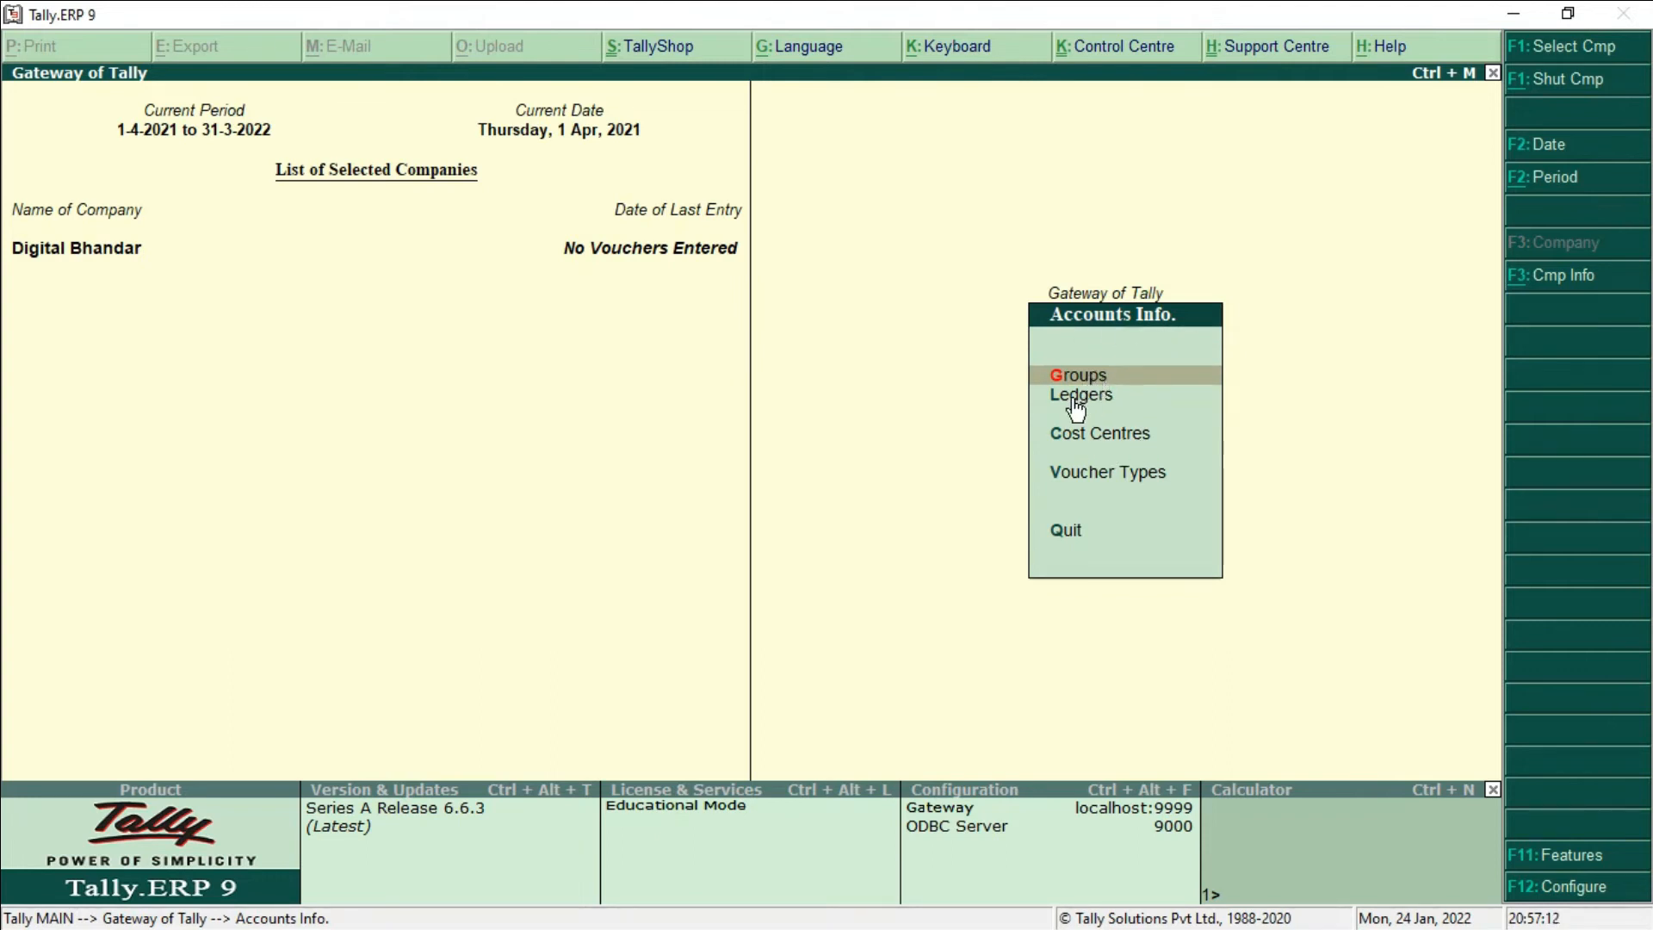
pyautogui.click(1109, 439)
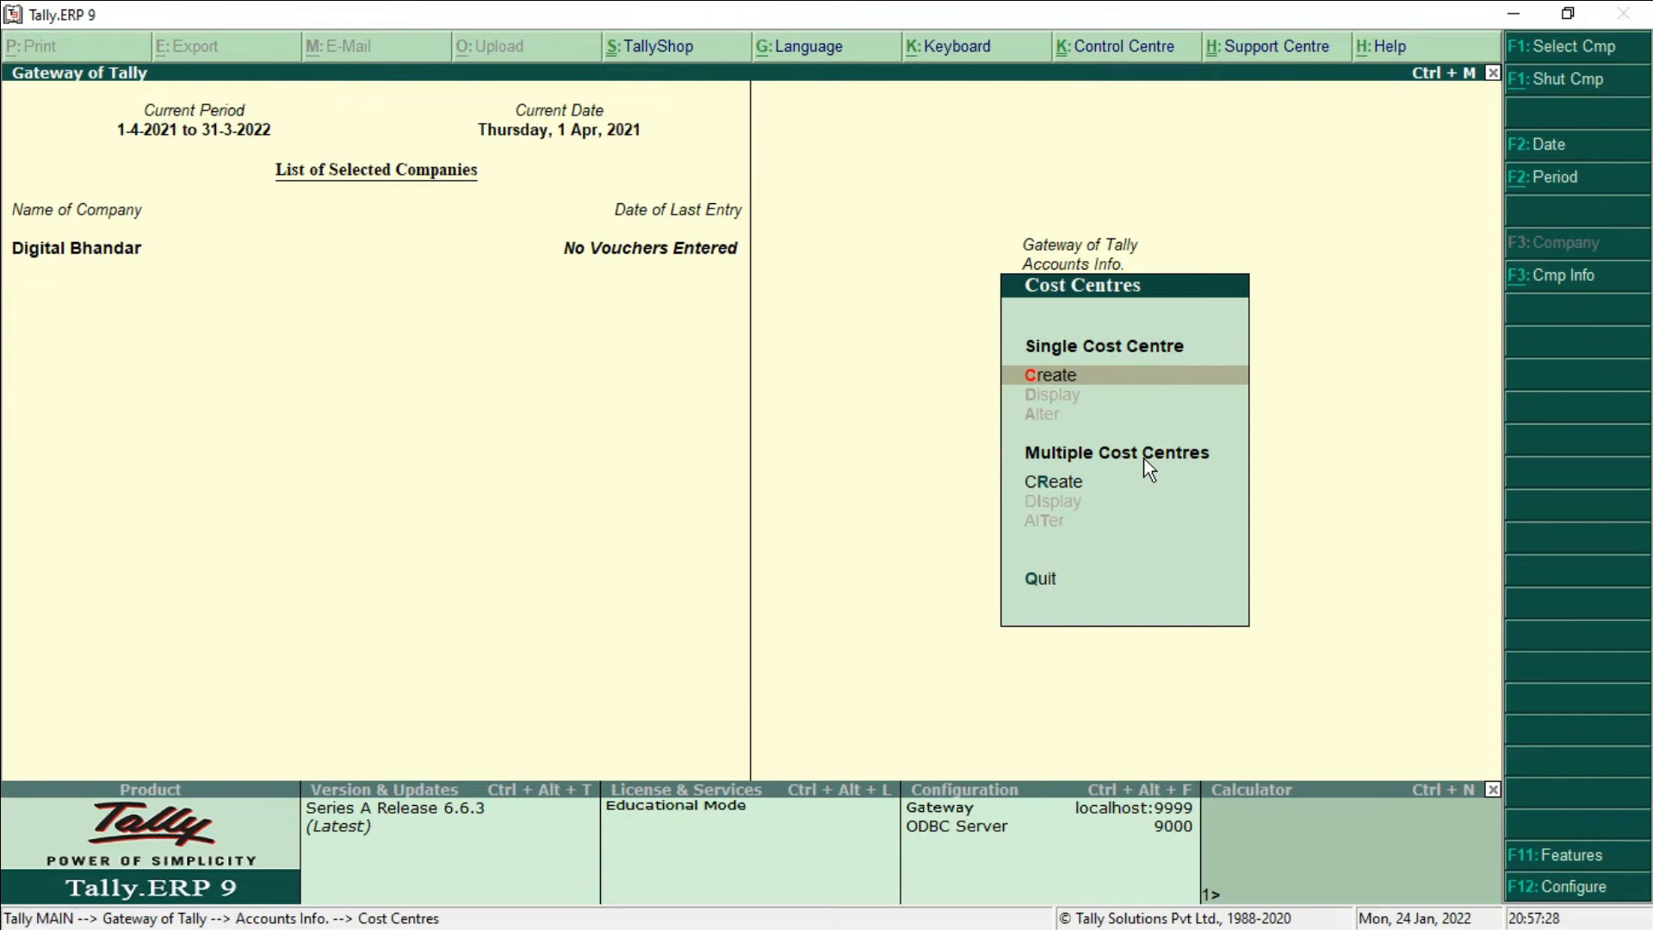
pyautogui.click(1046, 381)
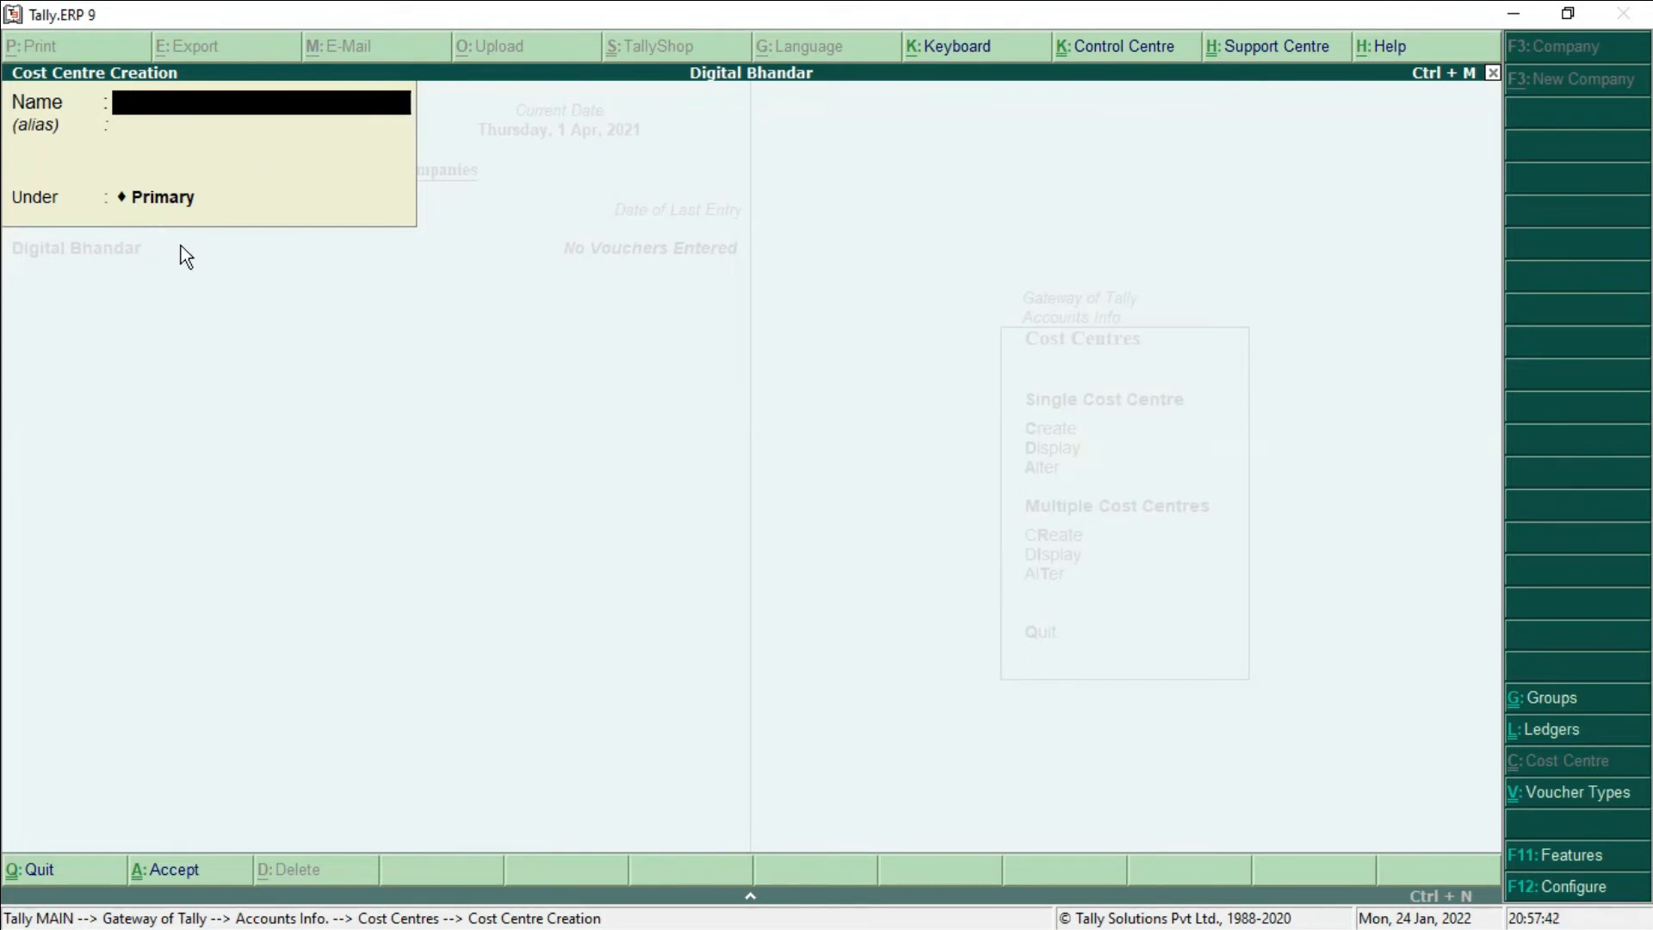
pyautogui.write('Branch1')
pyautogui.press('Return')
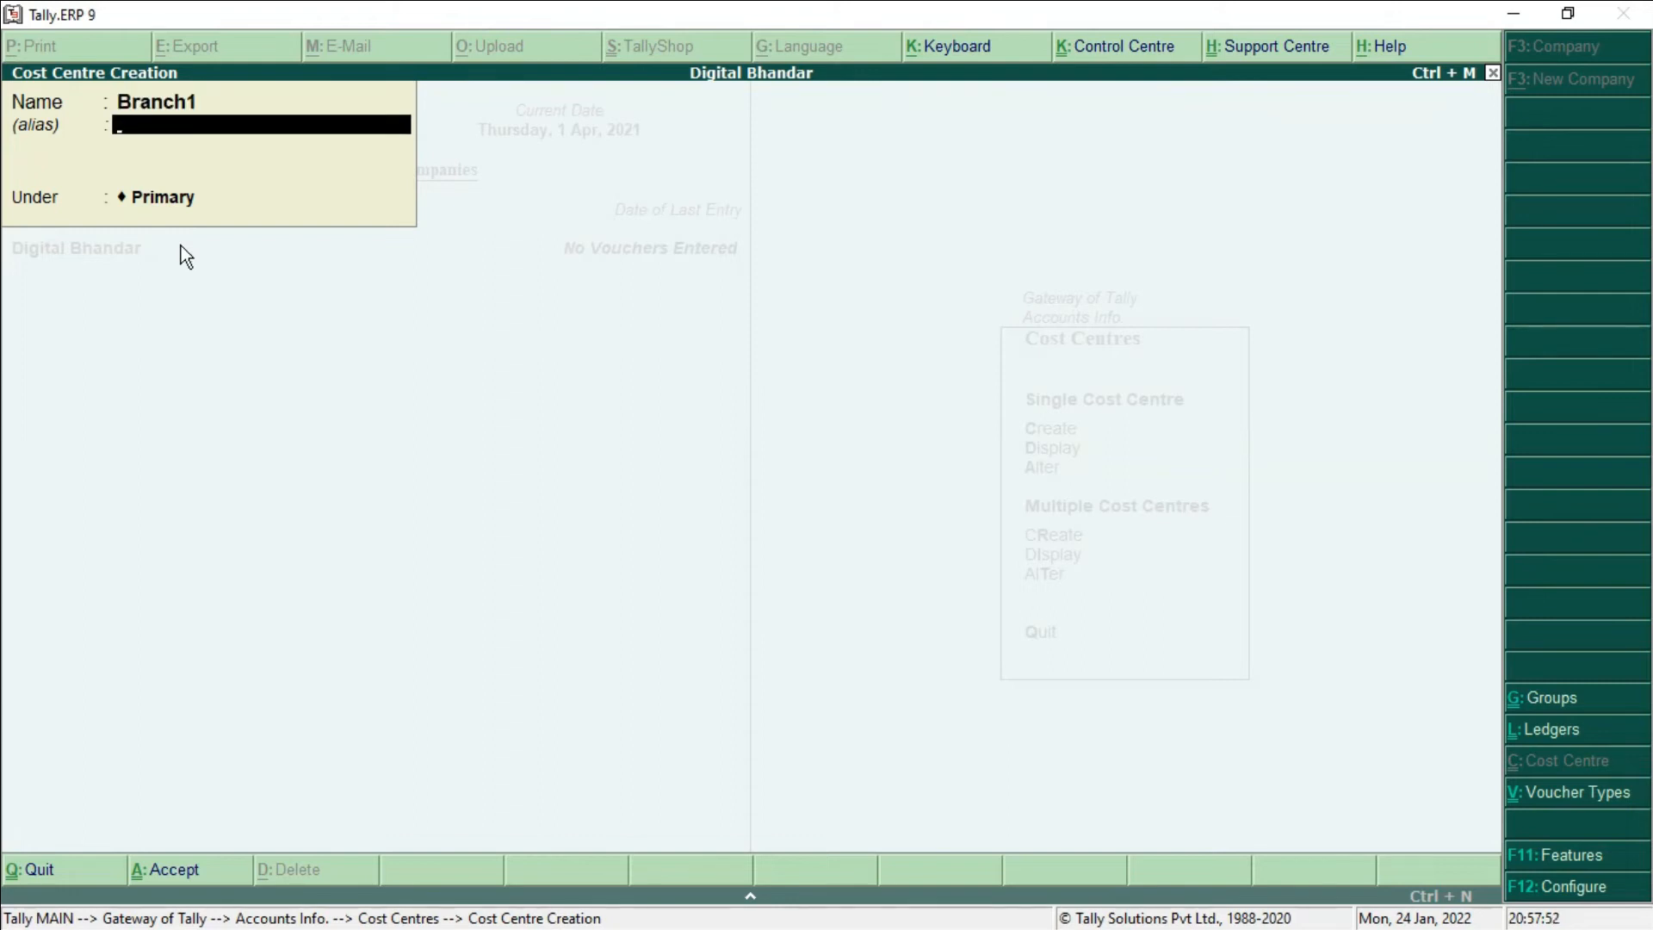
pyautogui.press('Return')
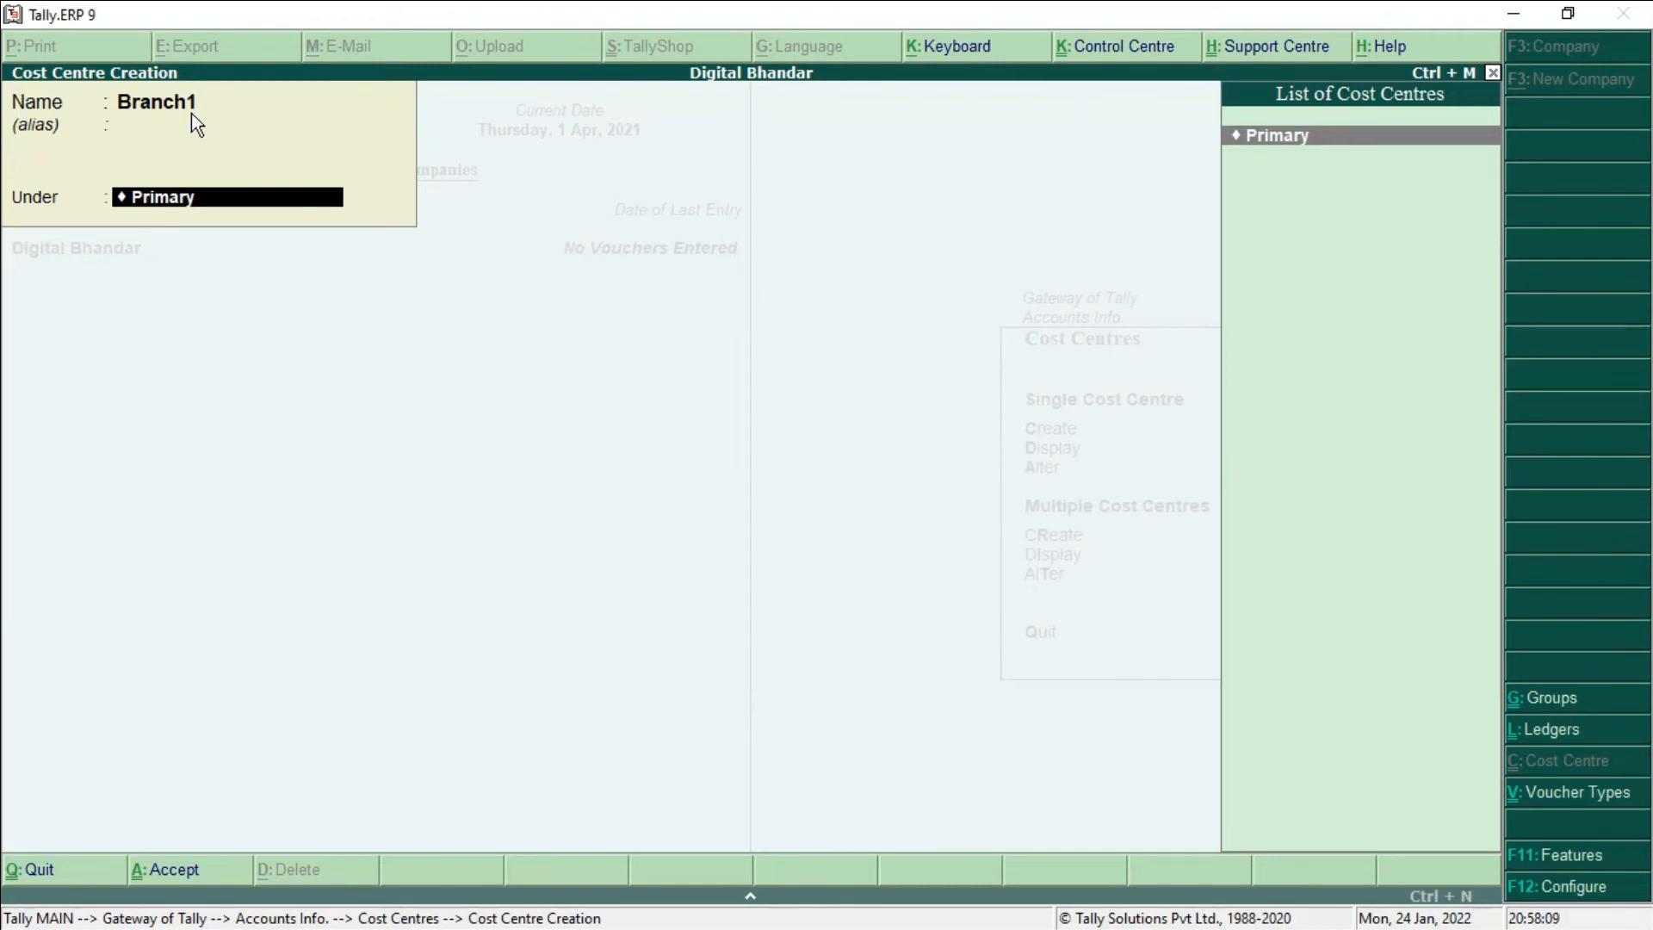
pyautogui.press('Return')
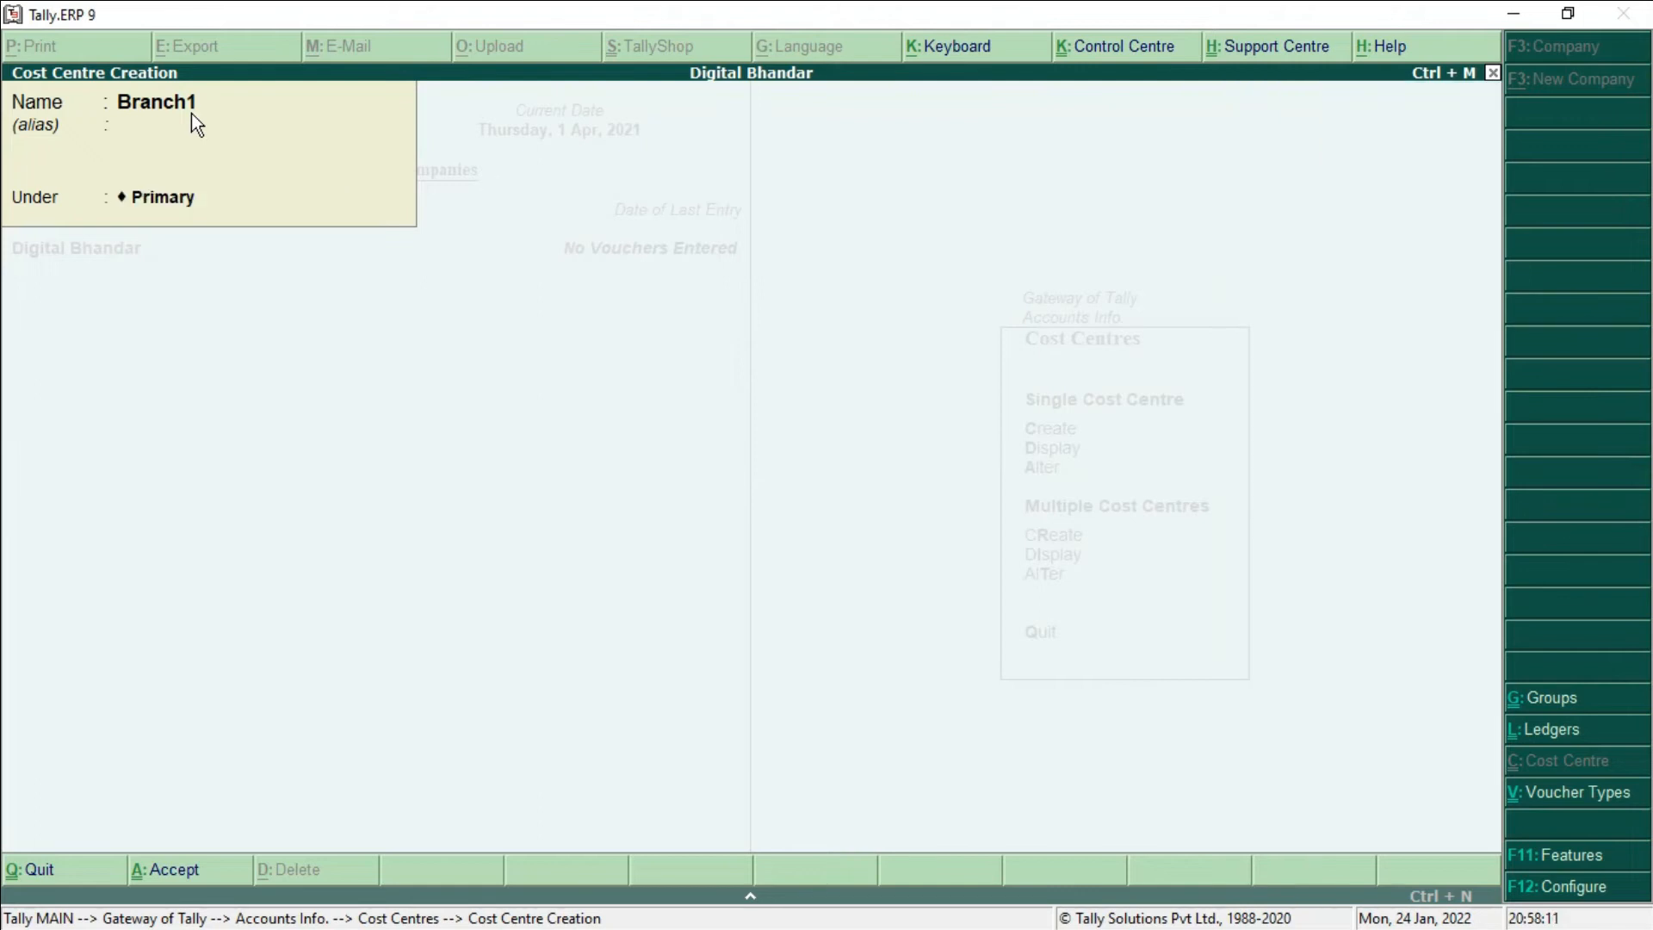
pyautogui.press('Return')
# Create a second cost centre named Branch2 under Primary, without an alias.
pyautogui.write('Branch2')
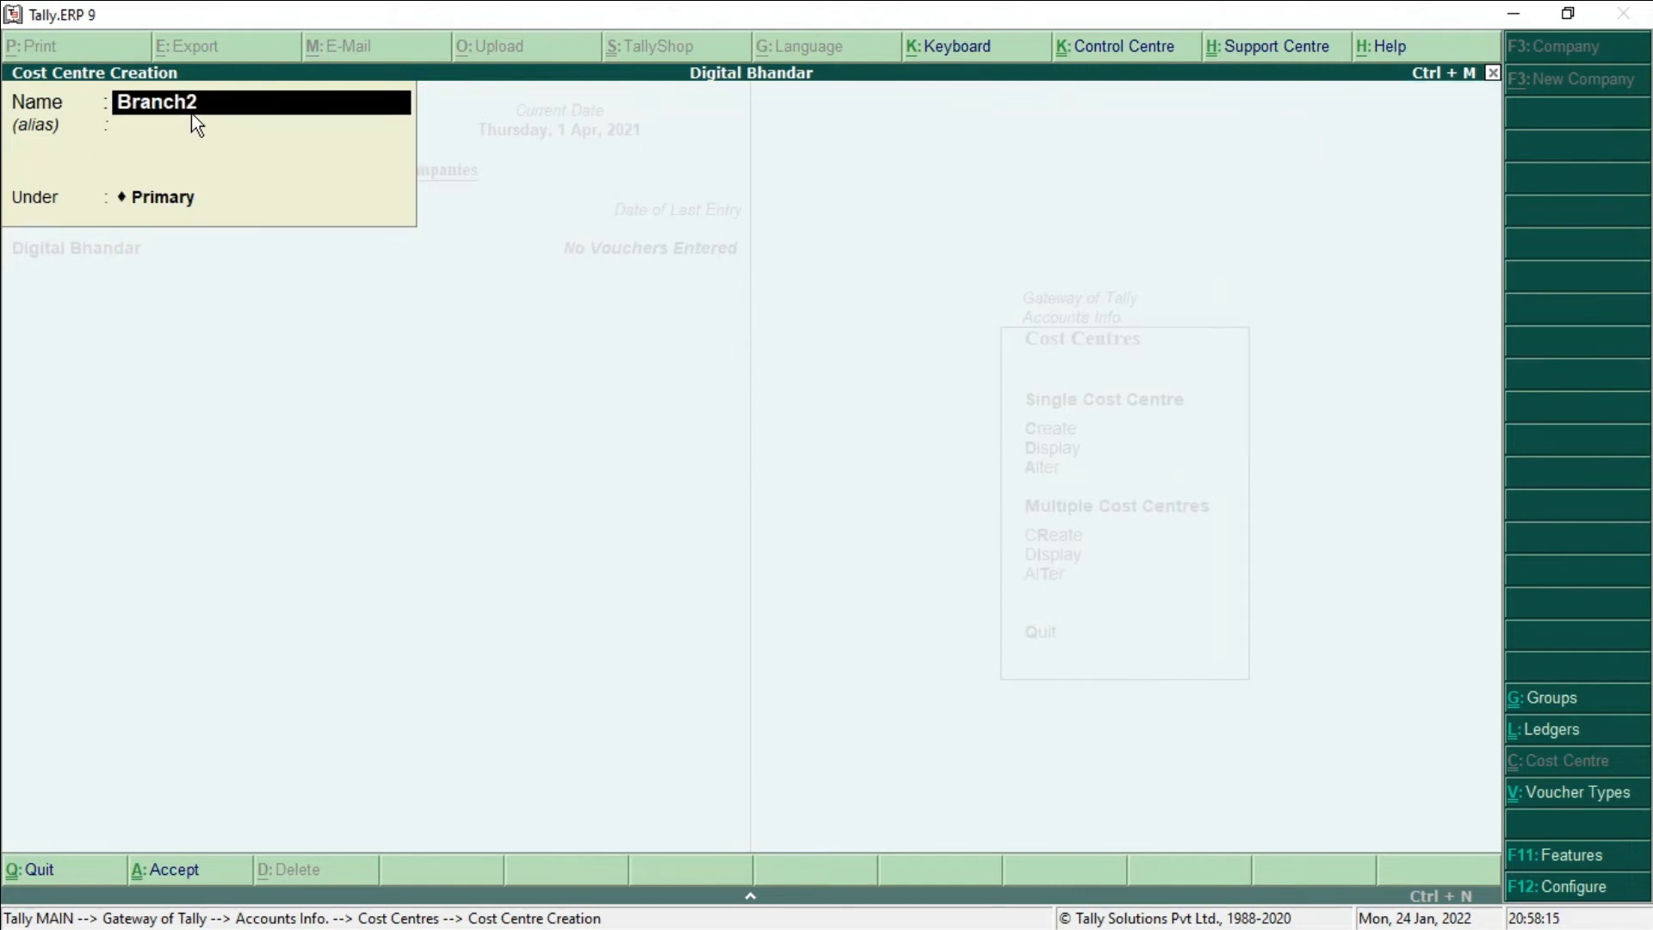
pyautogui.press('Return')
pyautogui.press('Return')
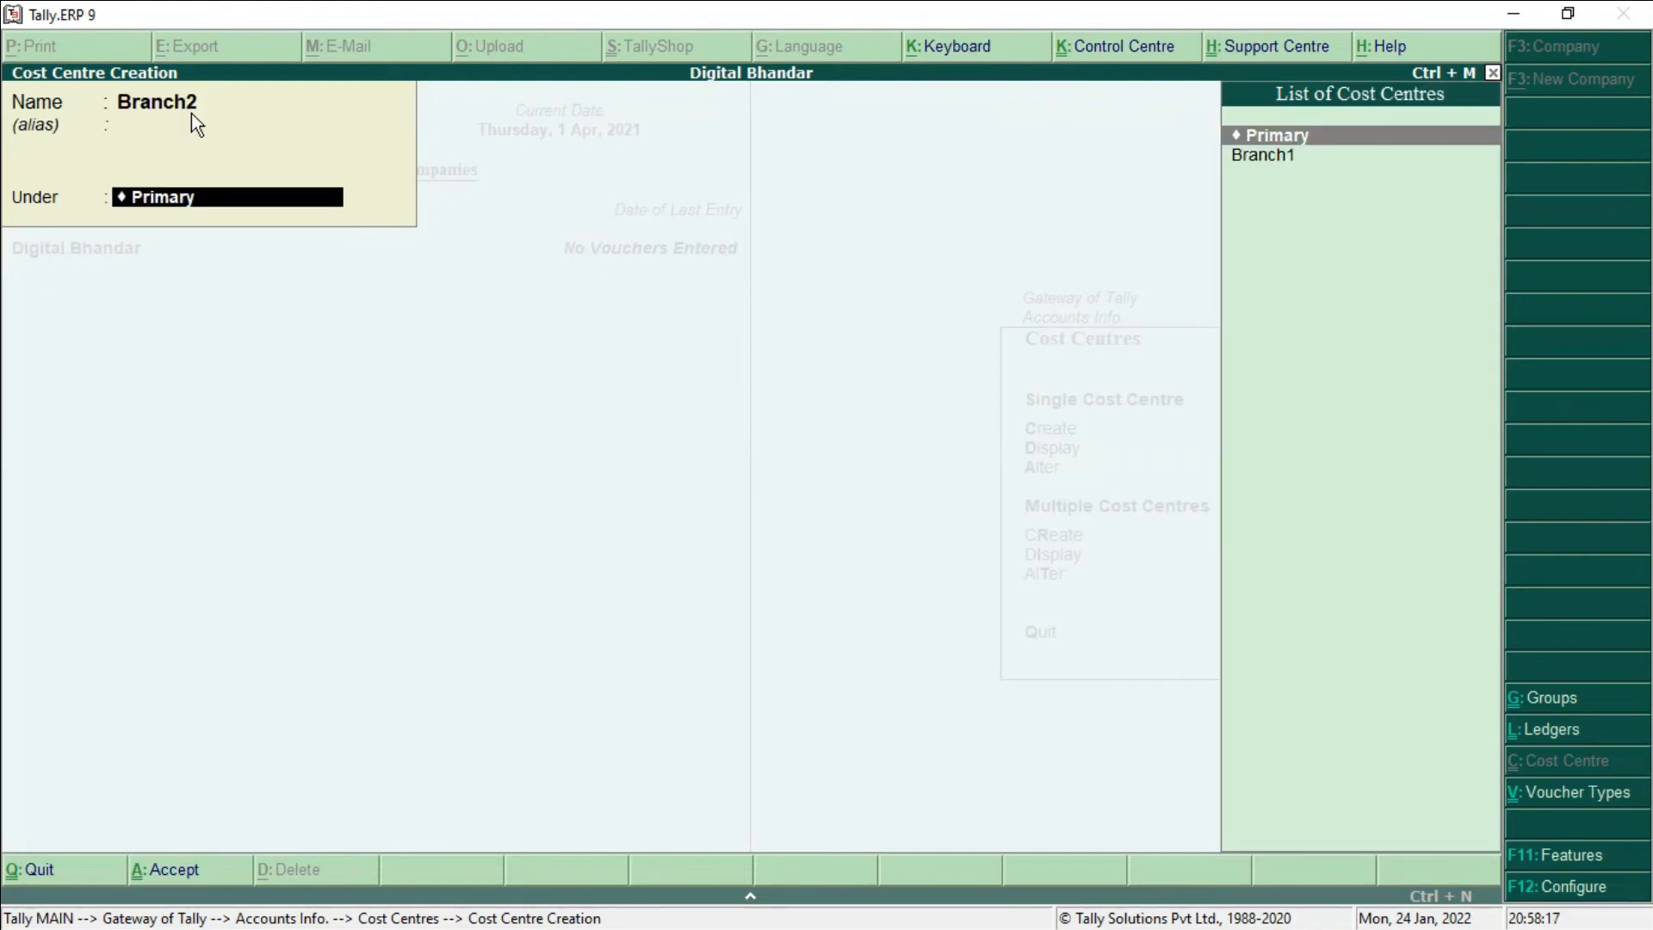
pyautogui.press('Return')
pyautogui.press('Return')
# Create a third cost centre named Branch3 under Primary and return to the Gateway.
pyautogui.write('Bra')
pyautogui.write('h')
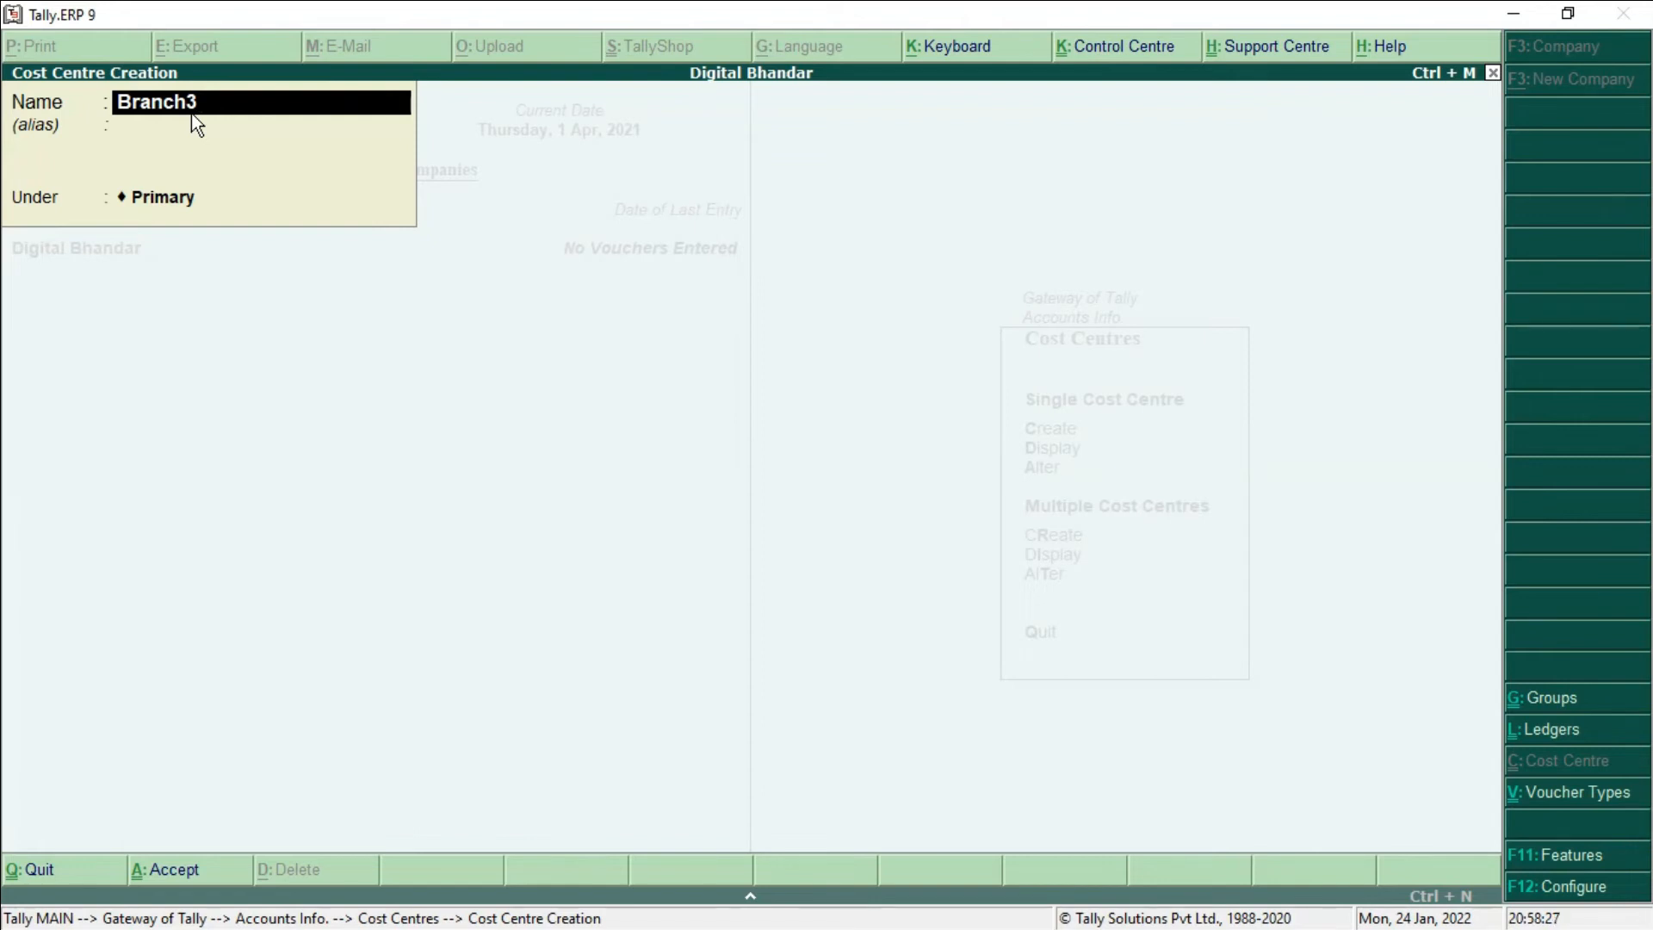
pyautogui.press('Return')
pyautogui.press('Return')
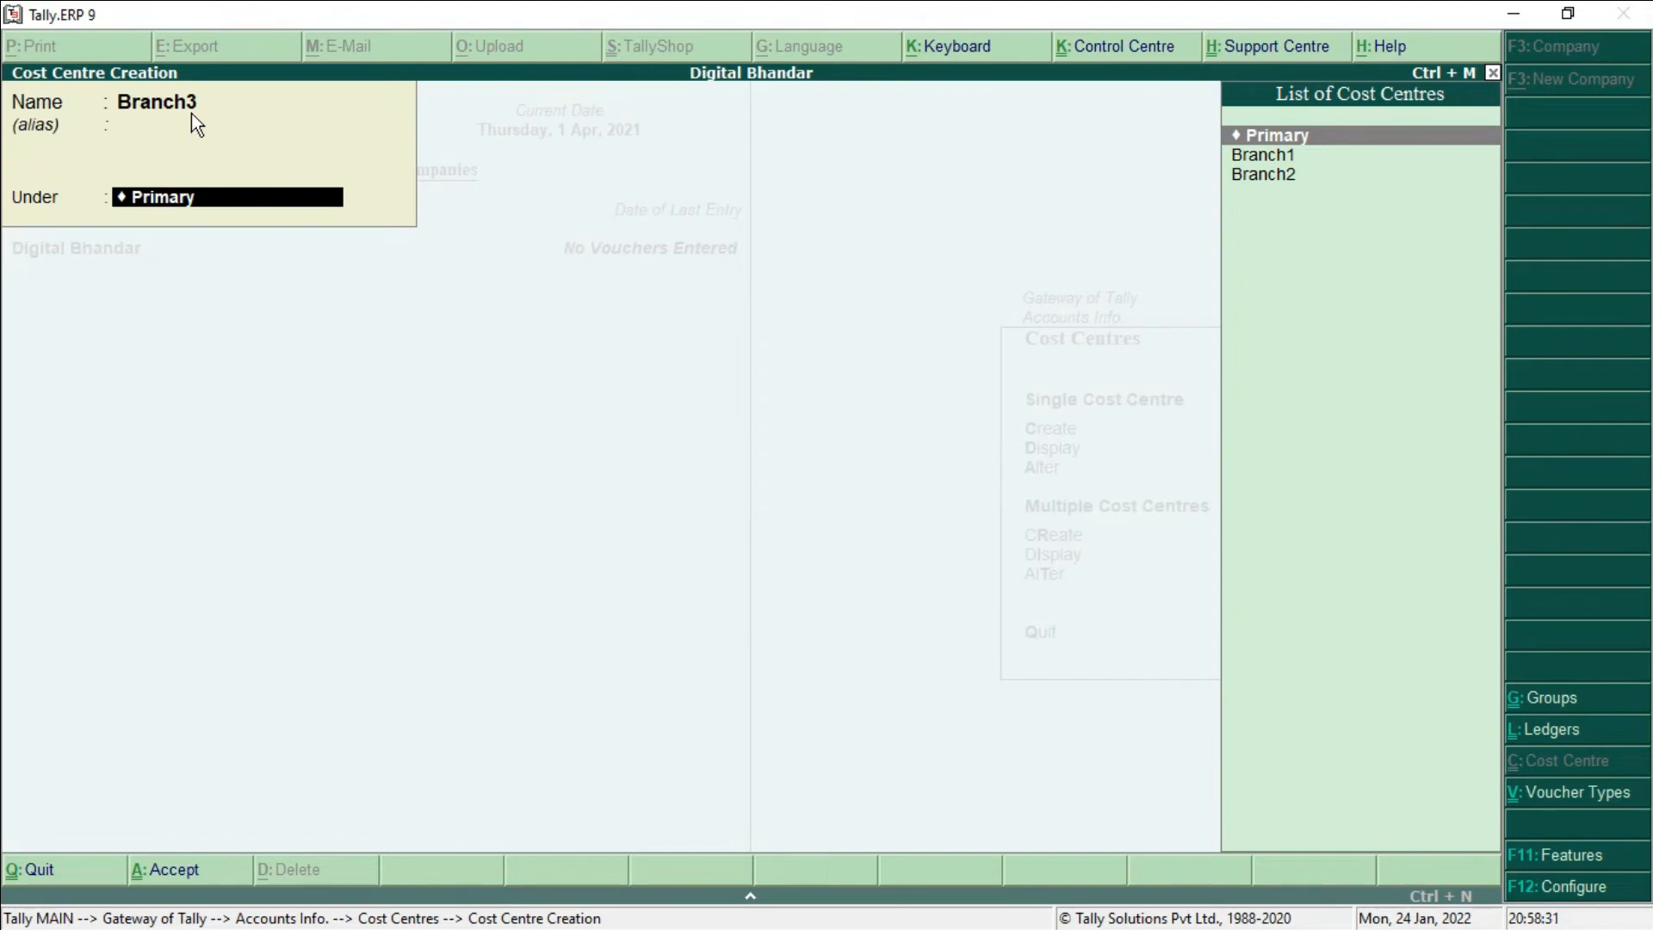
pyautogui.press('Return')
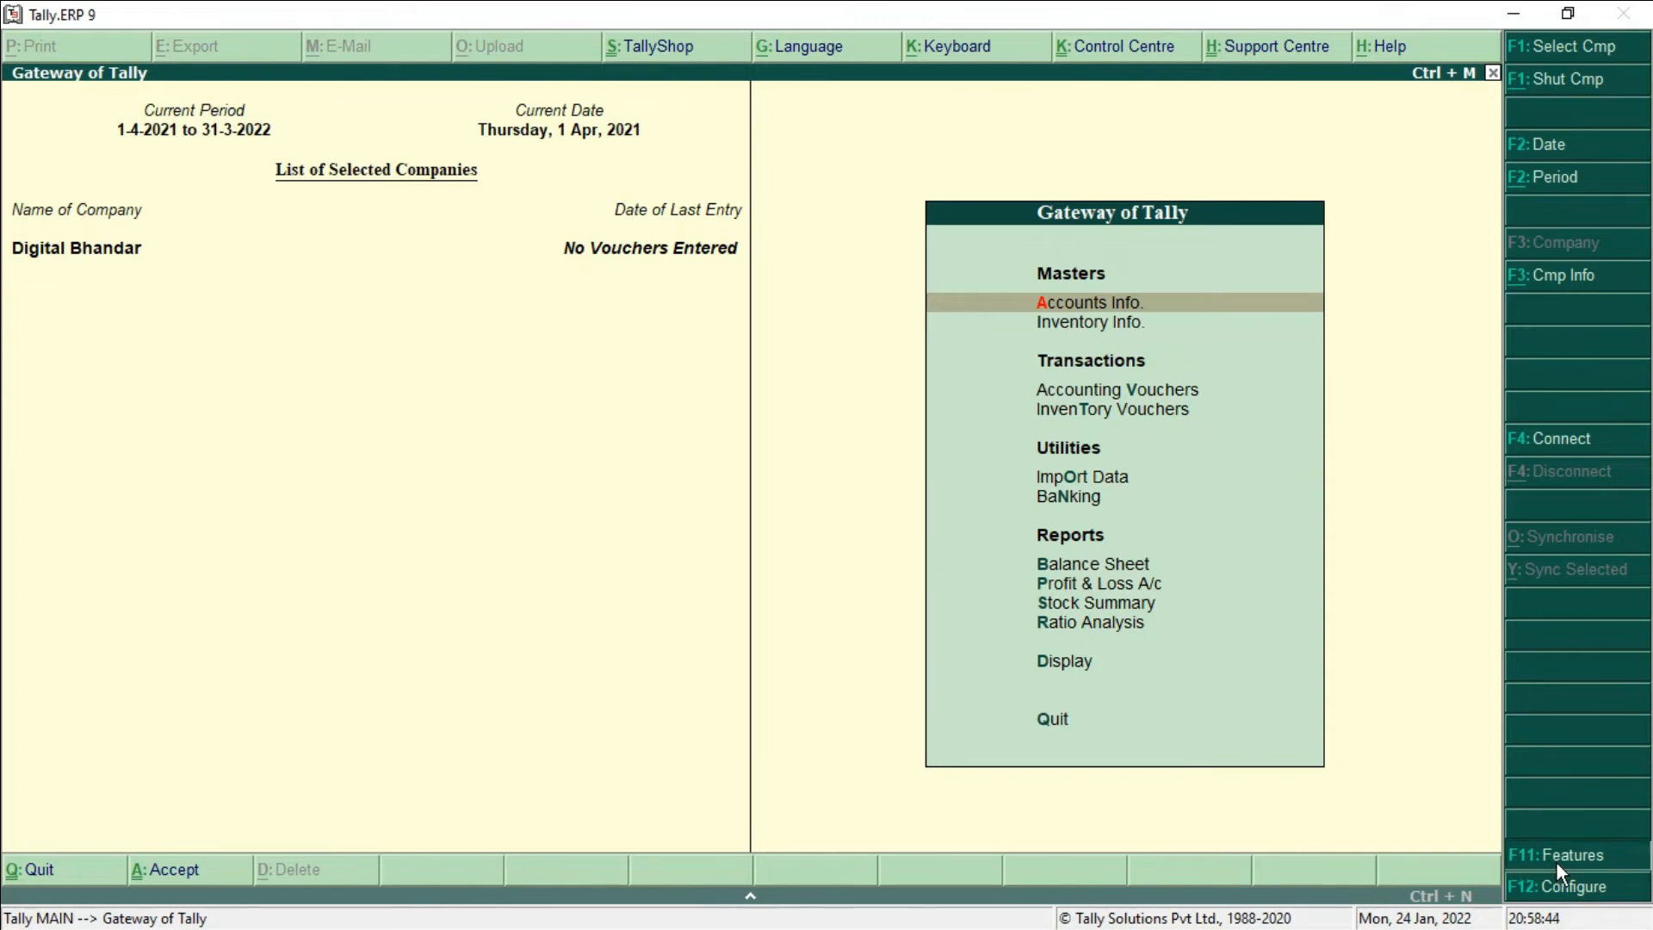
# Review the "Maintain cost centres" setting in the accounting features and the options available for cost centres.
pyautogui.click(1556, 861)
pyautogui.click(1082, 404)
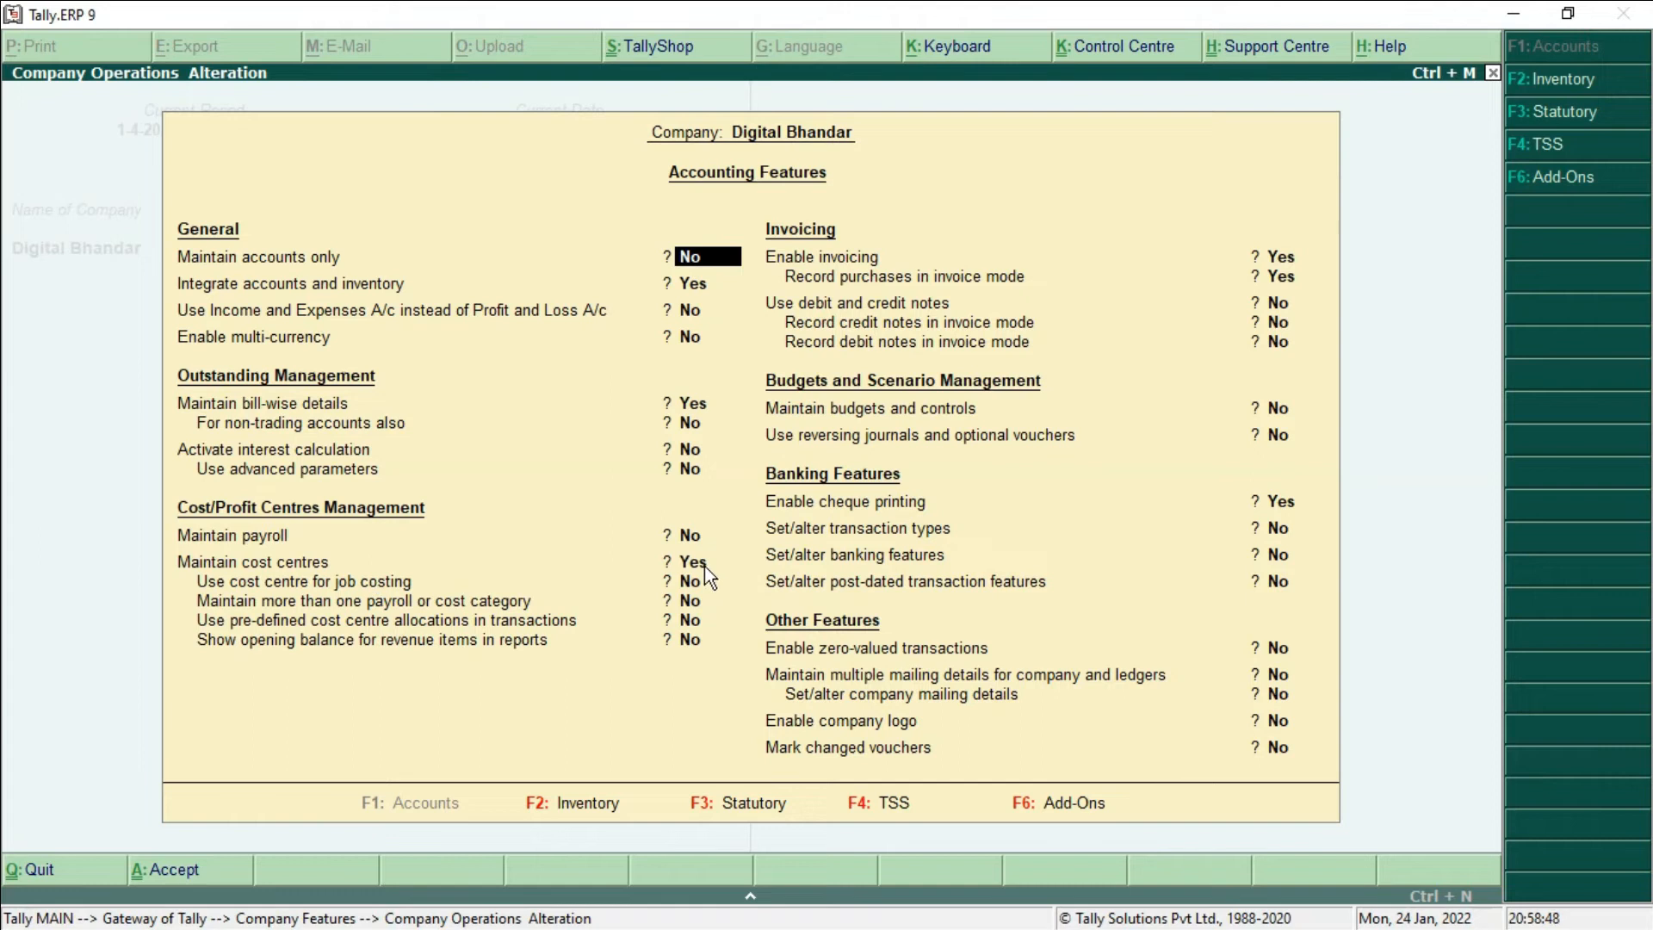
pyautogui.press('Escape')
pyautogui.press('Escape')
pyautogui.press('Return')
pyautogui.press('Escape')
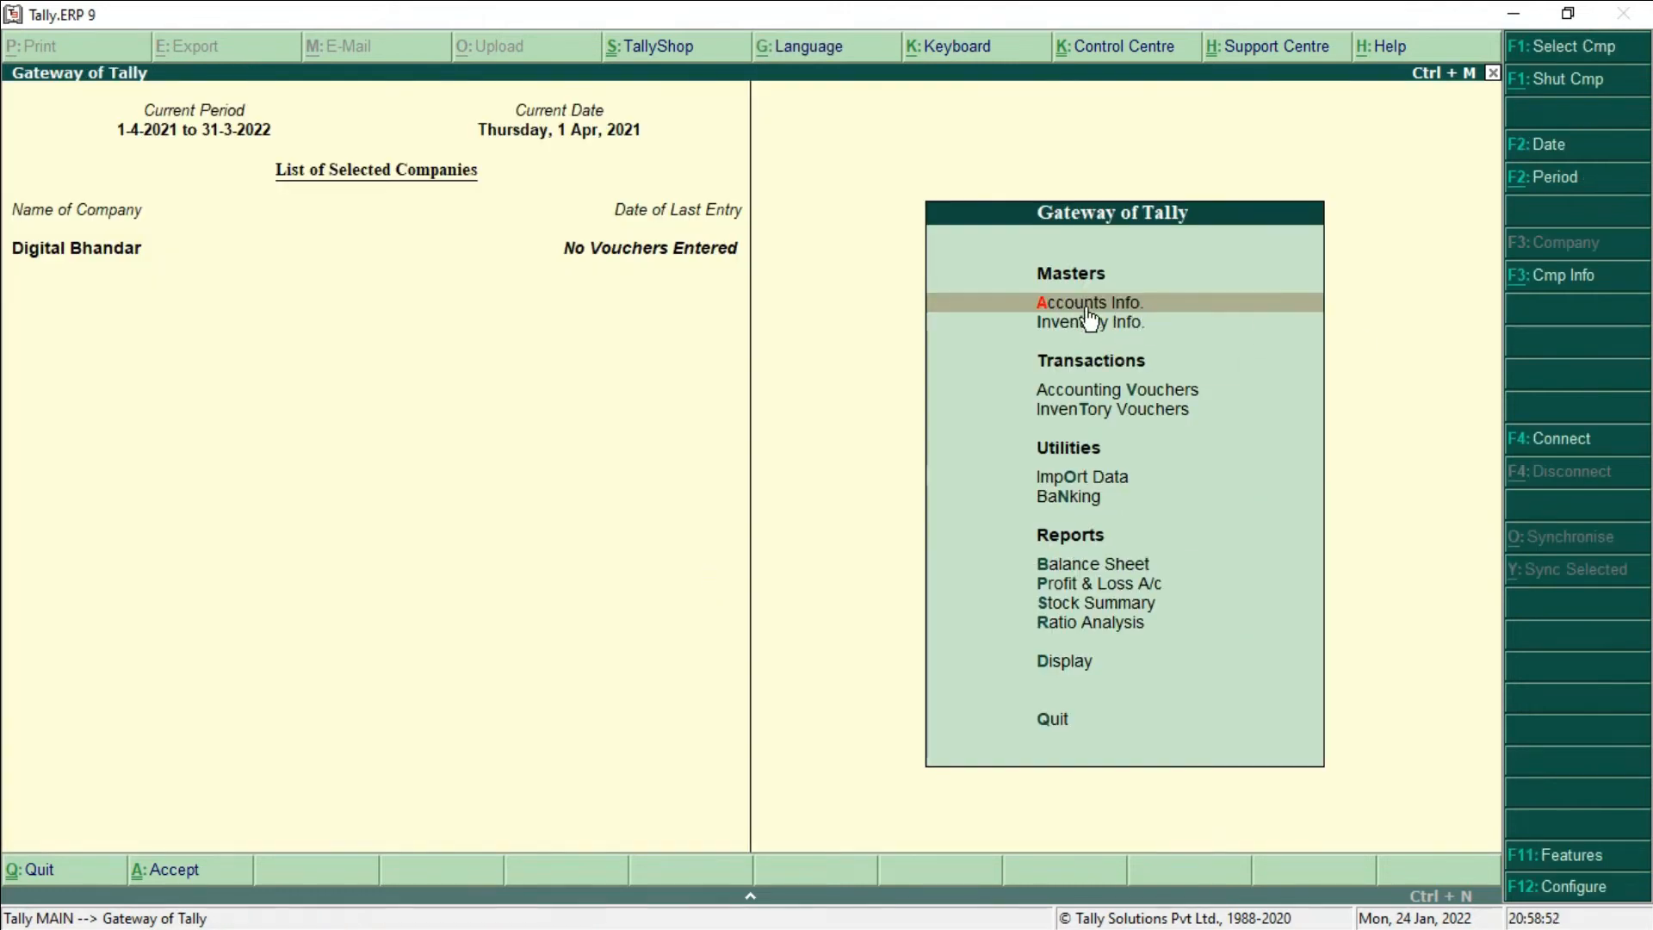
pyautogui.click(1109, 304)
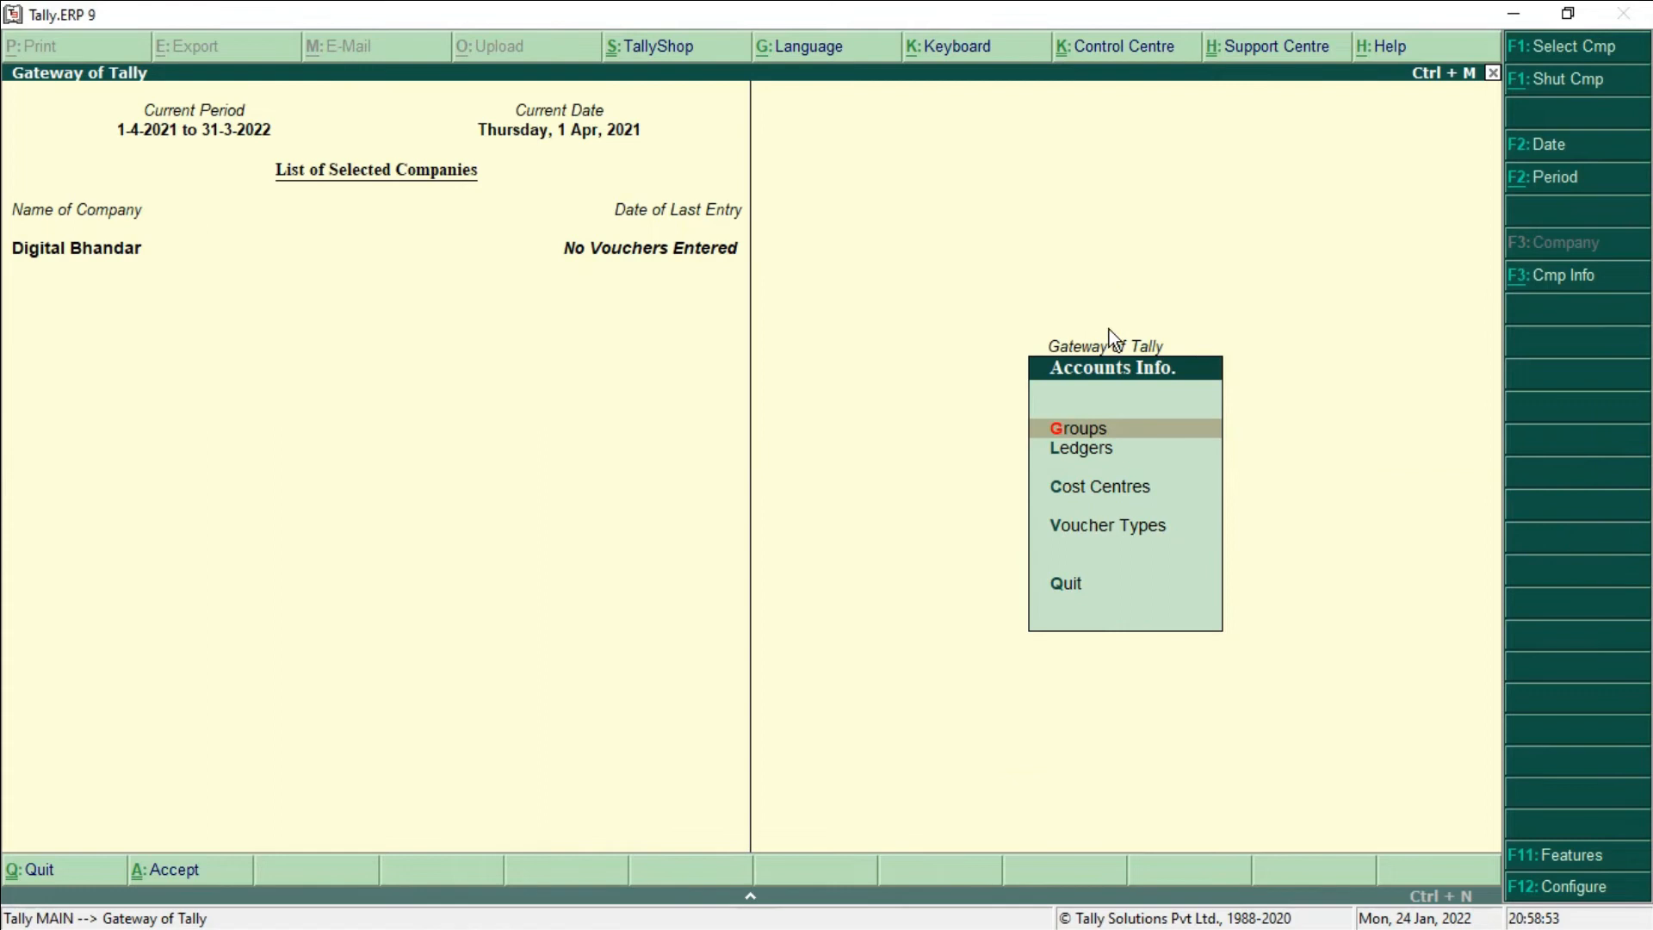
pyautogui.click(1088, 489)
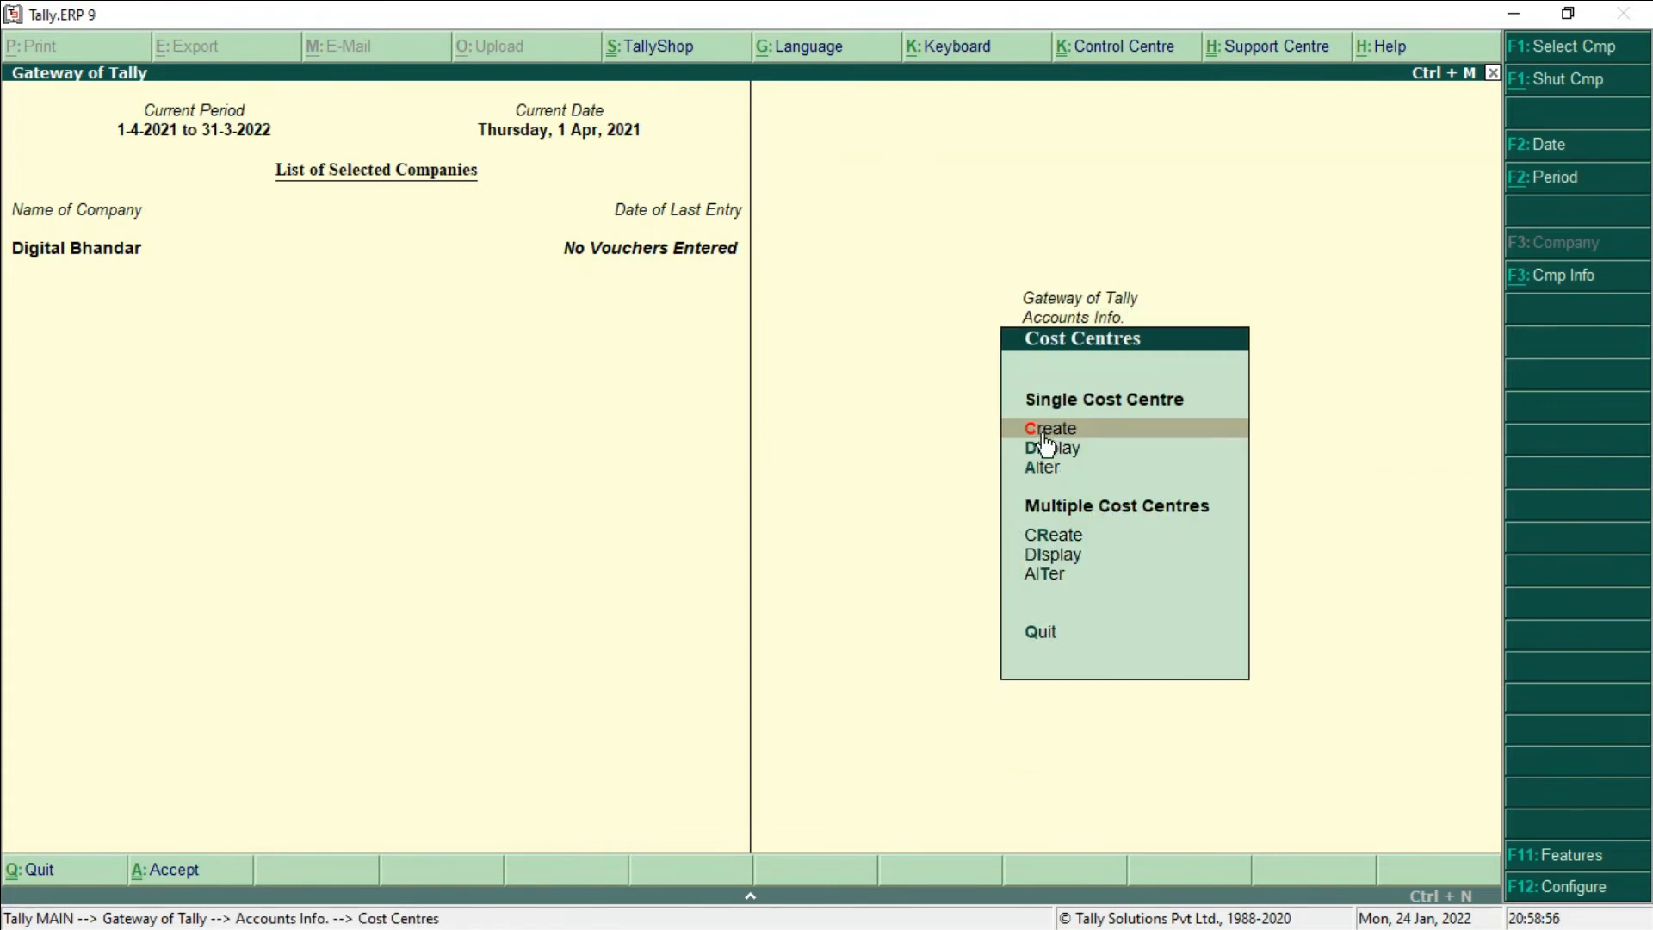
pyautogui.press('Escape')
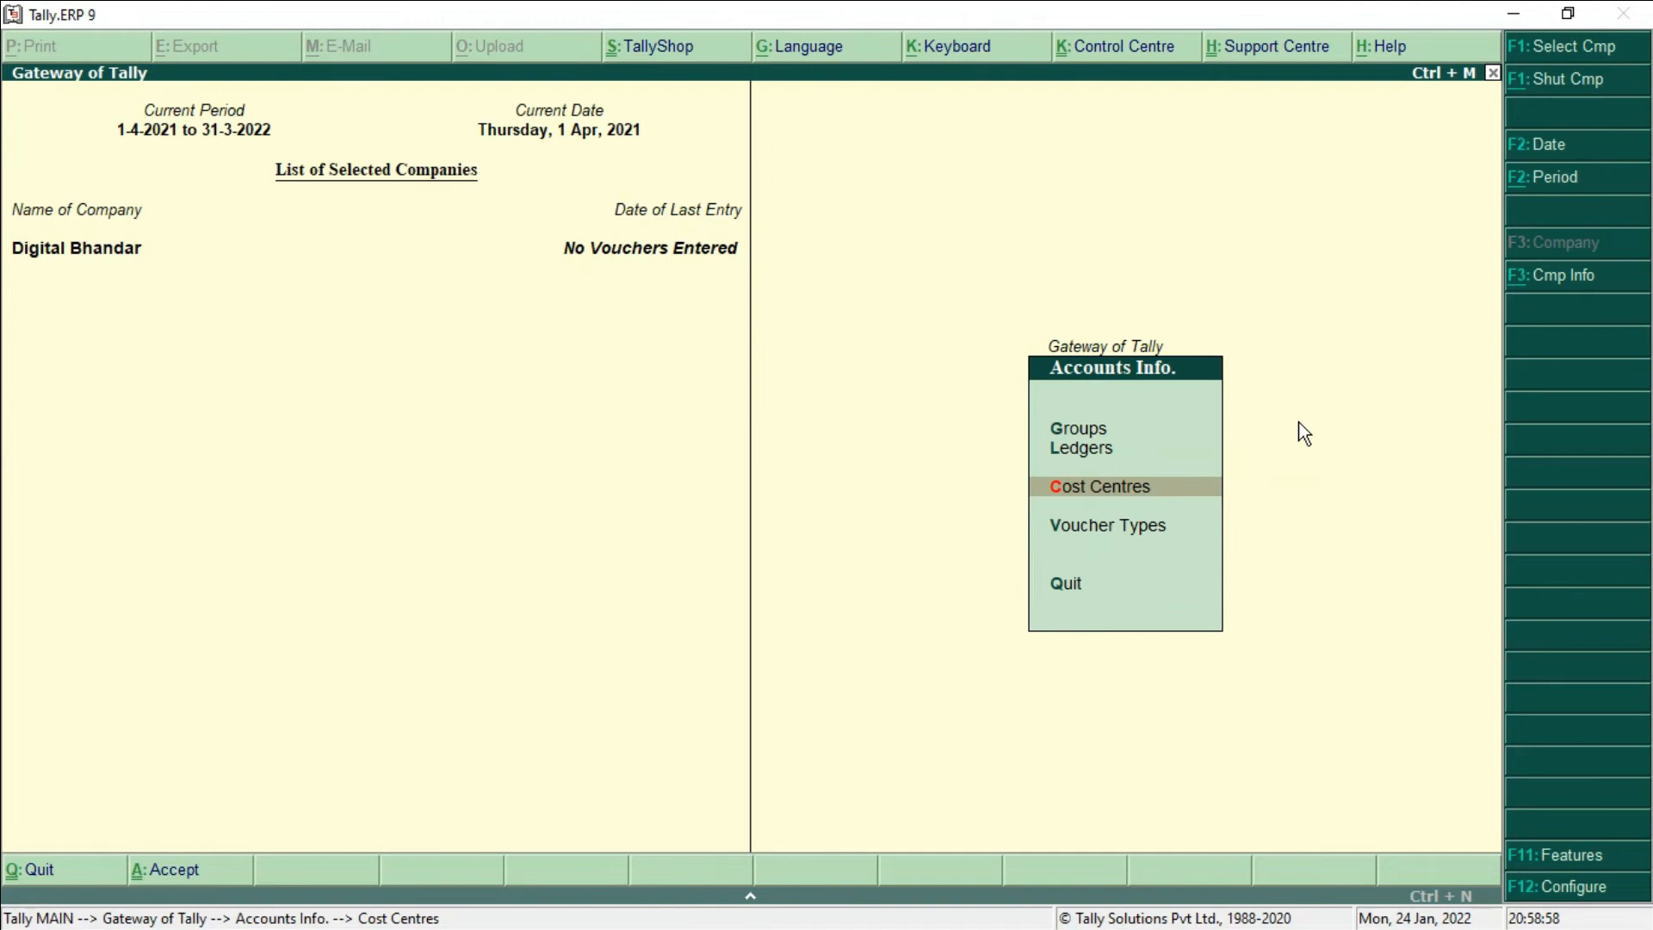
pyautogui.press('Escape')
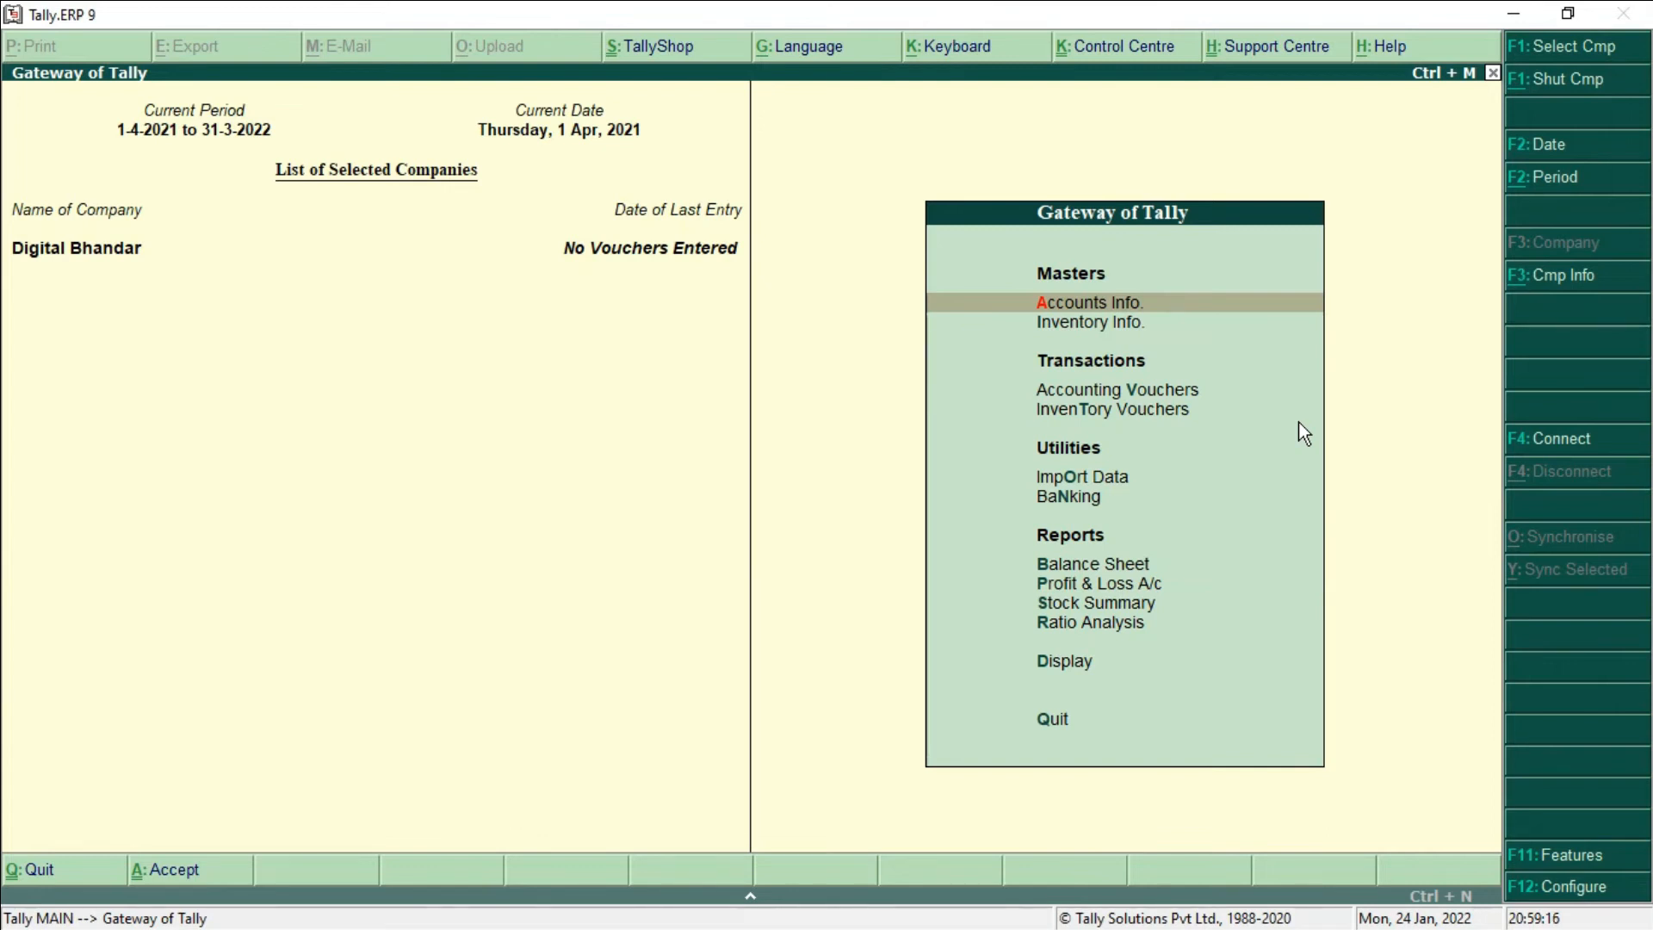
# Start a new single ledger named Emp Salary and place it under the Indirect Expenses group.
pyautogui.click(1082, 308)
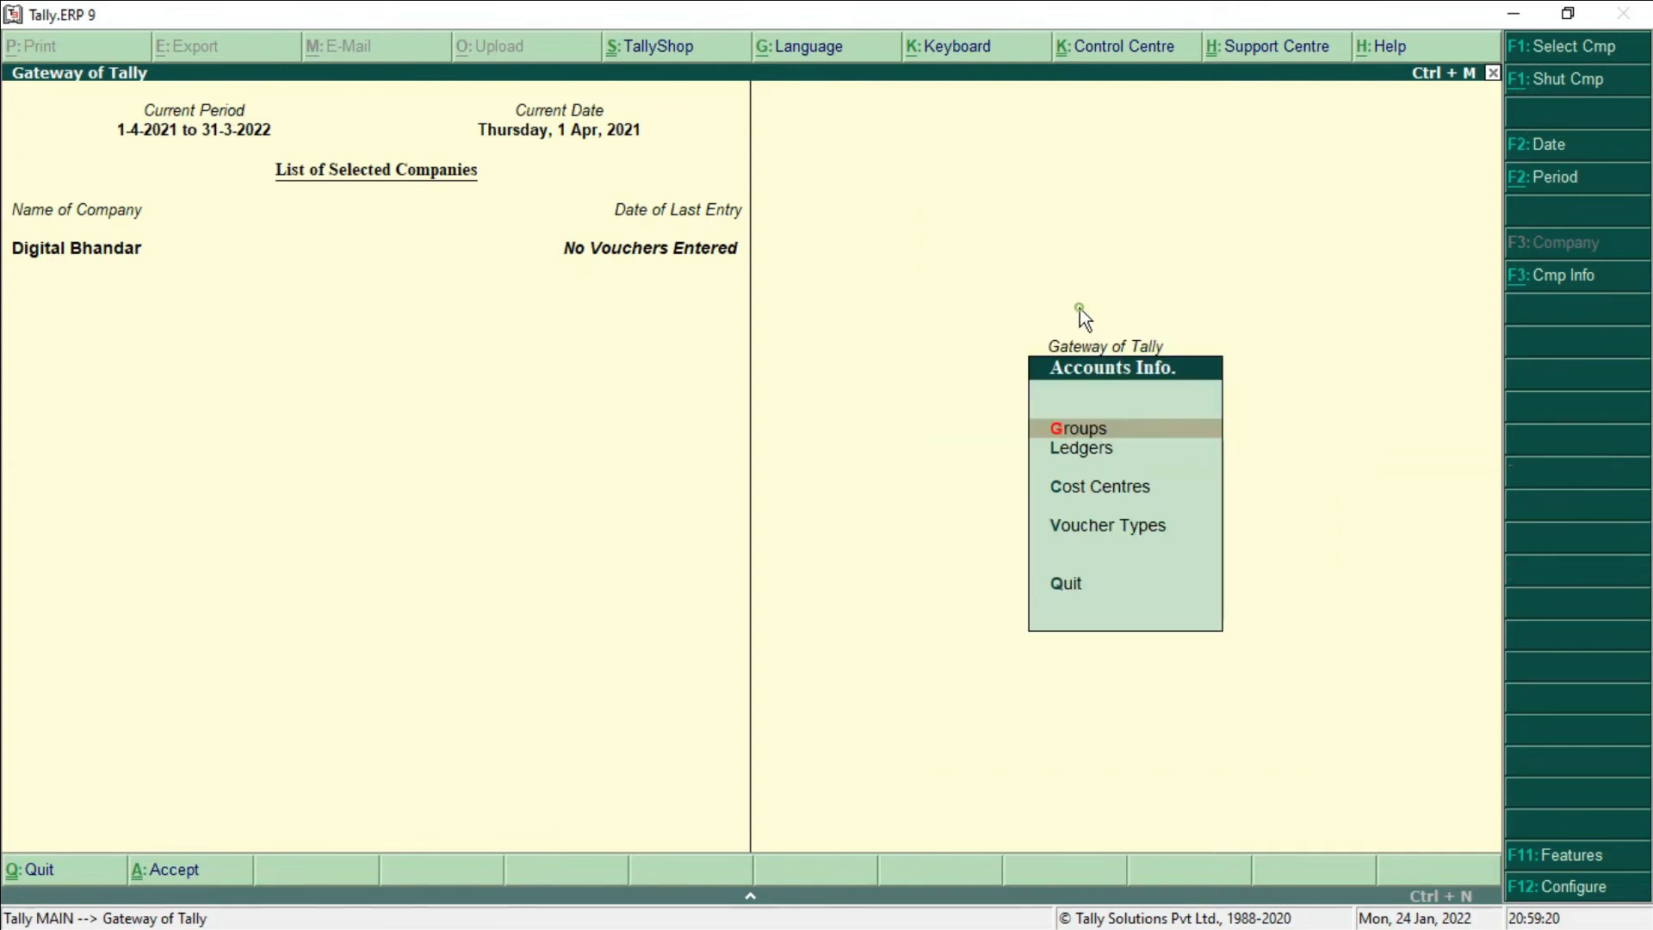
pyautogui.click(1068, 451)
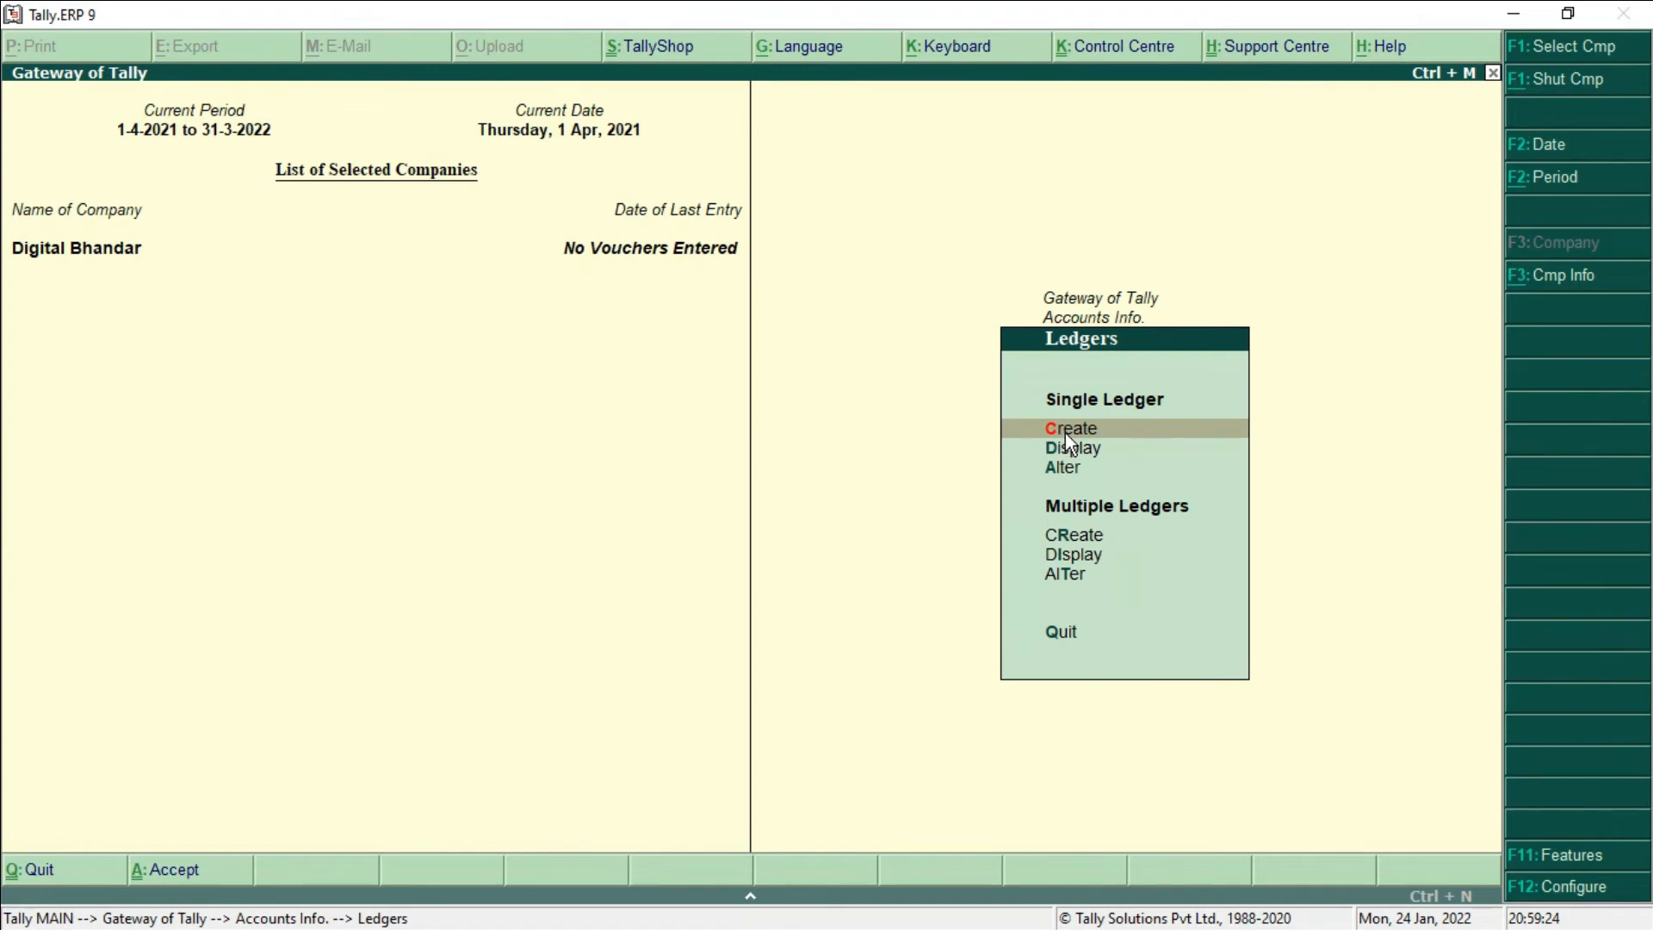
pyautogui.click(1067, 430)
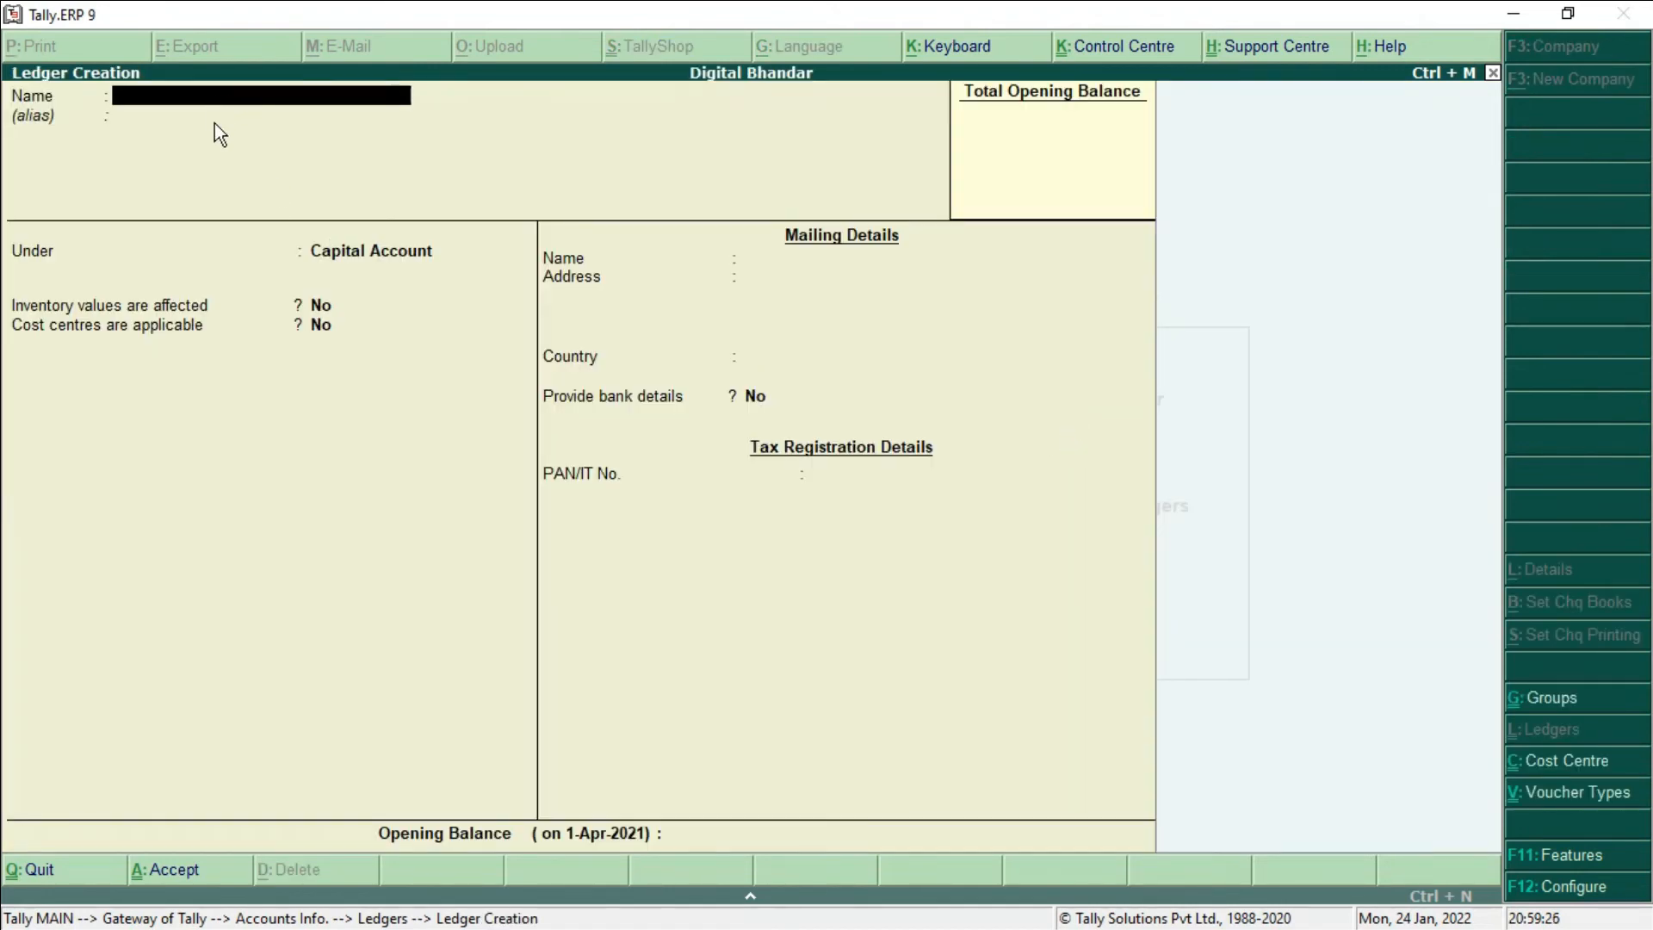
pyautogui.write('Emp Salary')
pyautogui.press('Return')
pyautogui.press('Return')
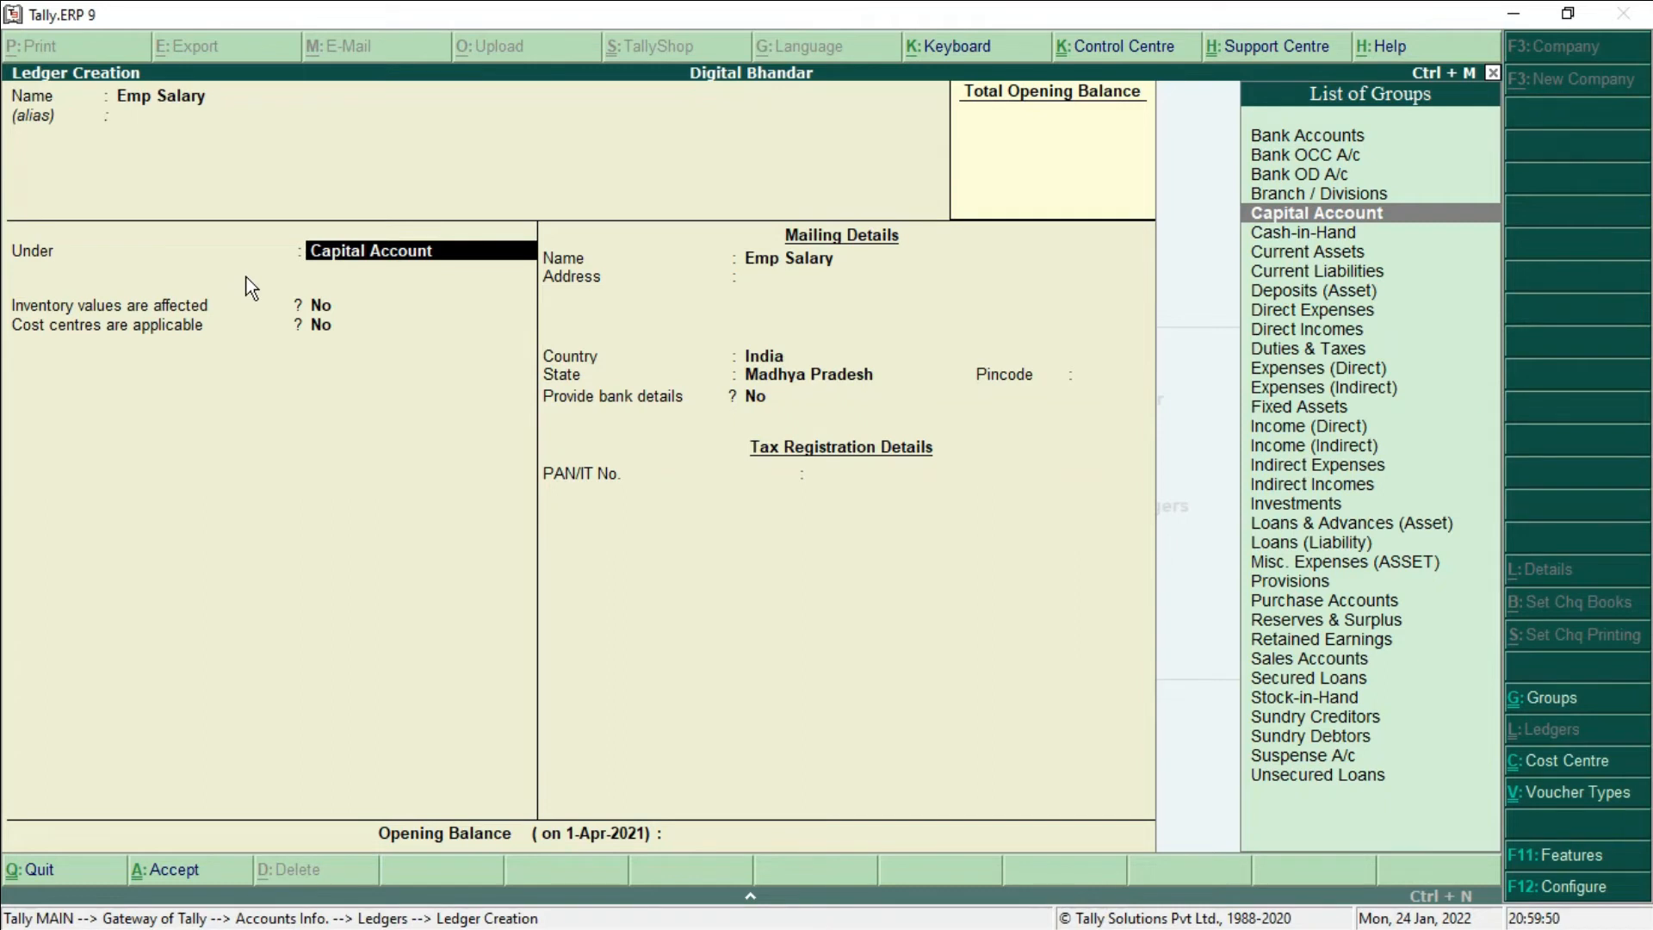
pyautogui.write('I')
pyautogui.press('Down')
pyautogui.press('Down')
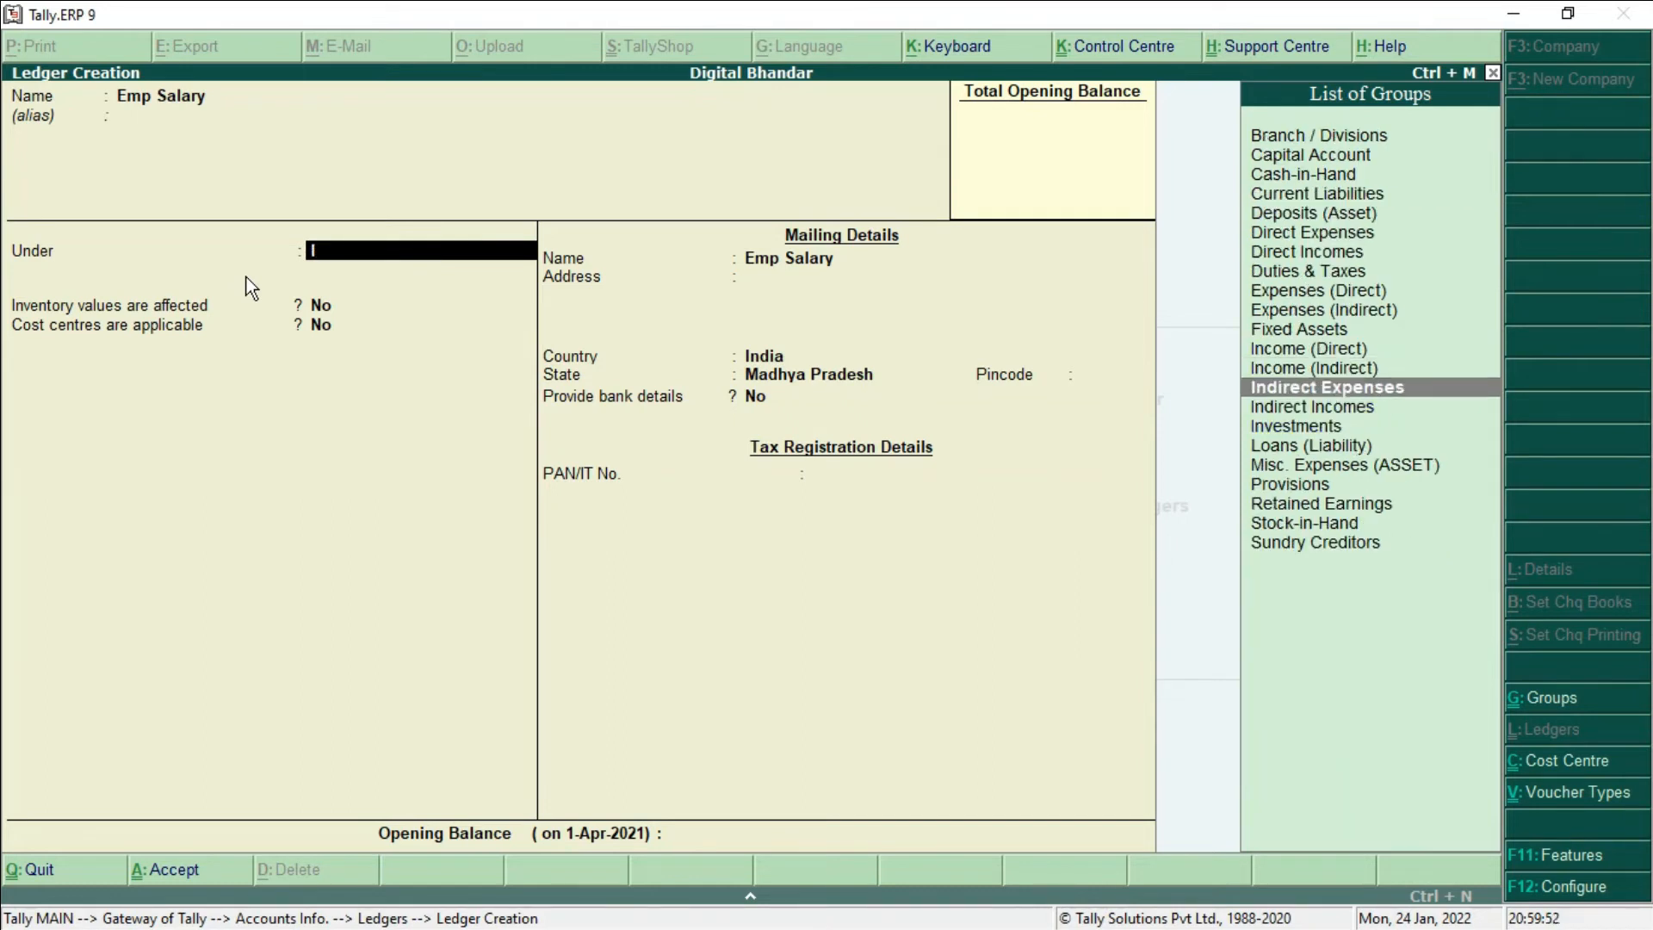
pyautogui.press('Return')
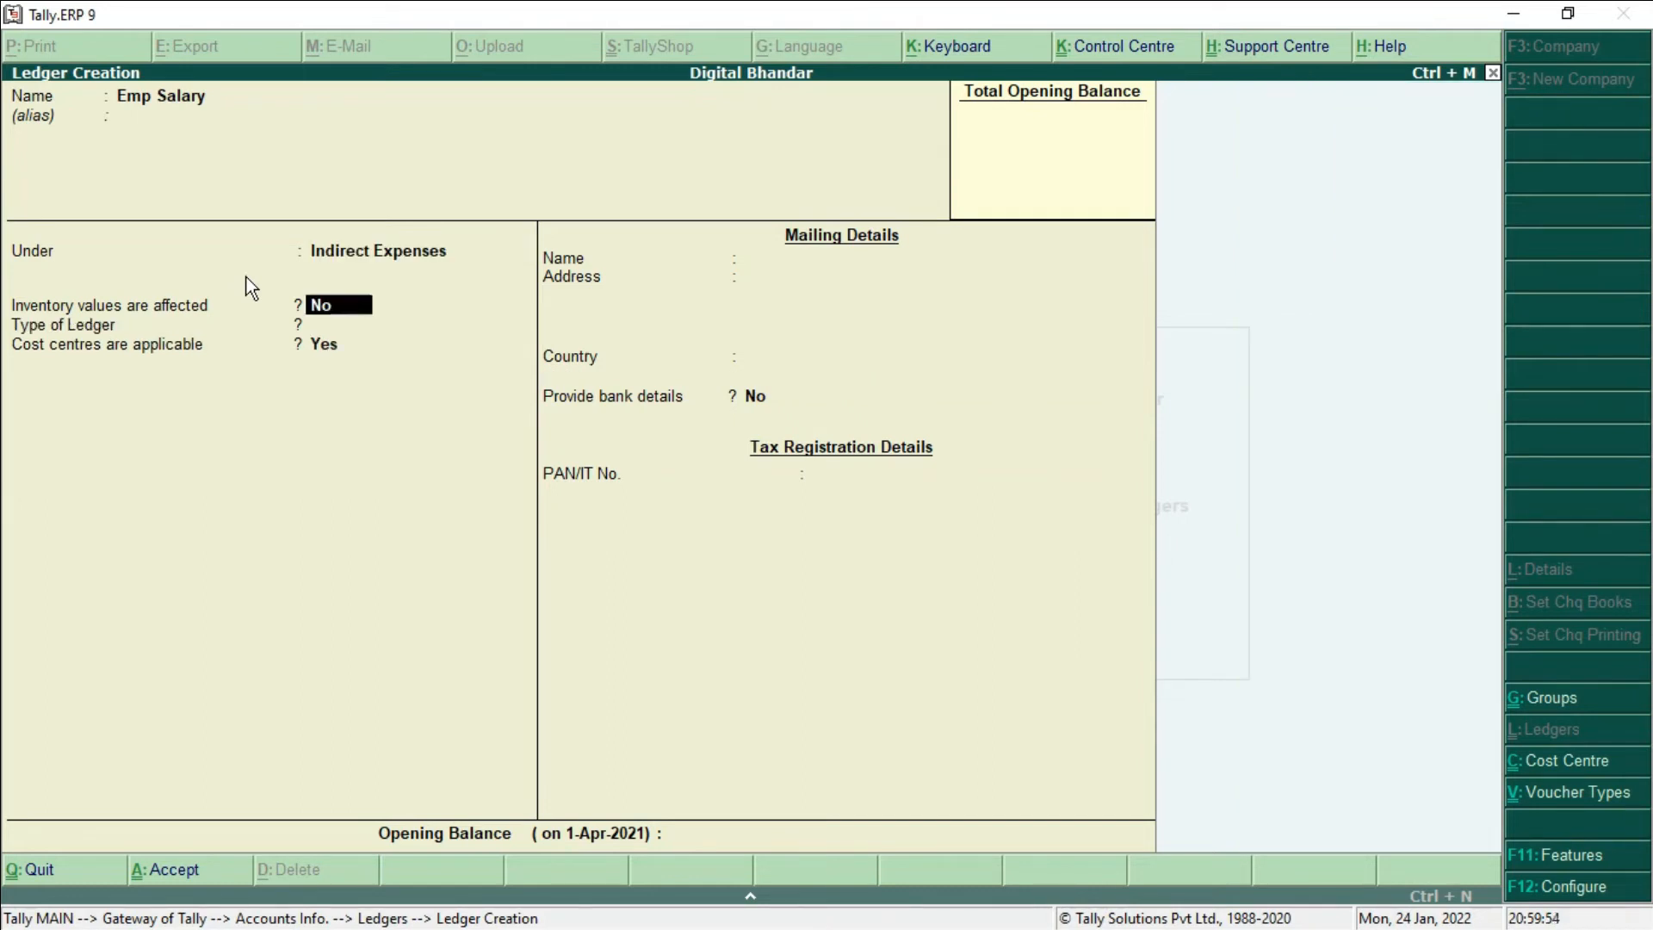
# Set the Emp Salary ledger type to Not Applicable, accept cost centres as applicable, and save the ledger.
pyautogui.press('Return')
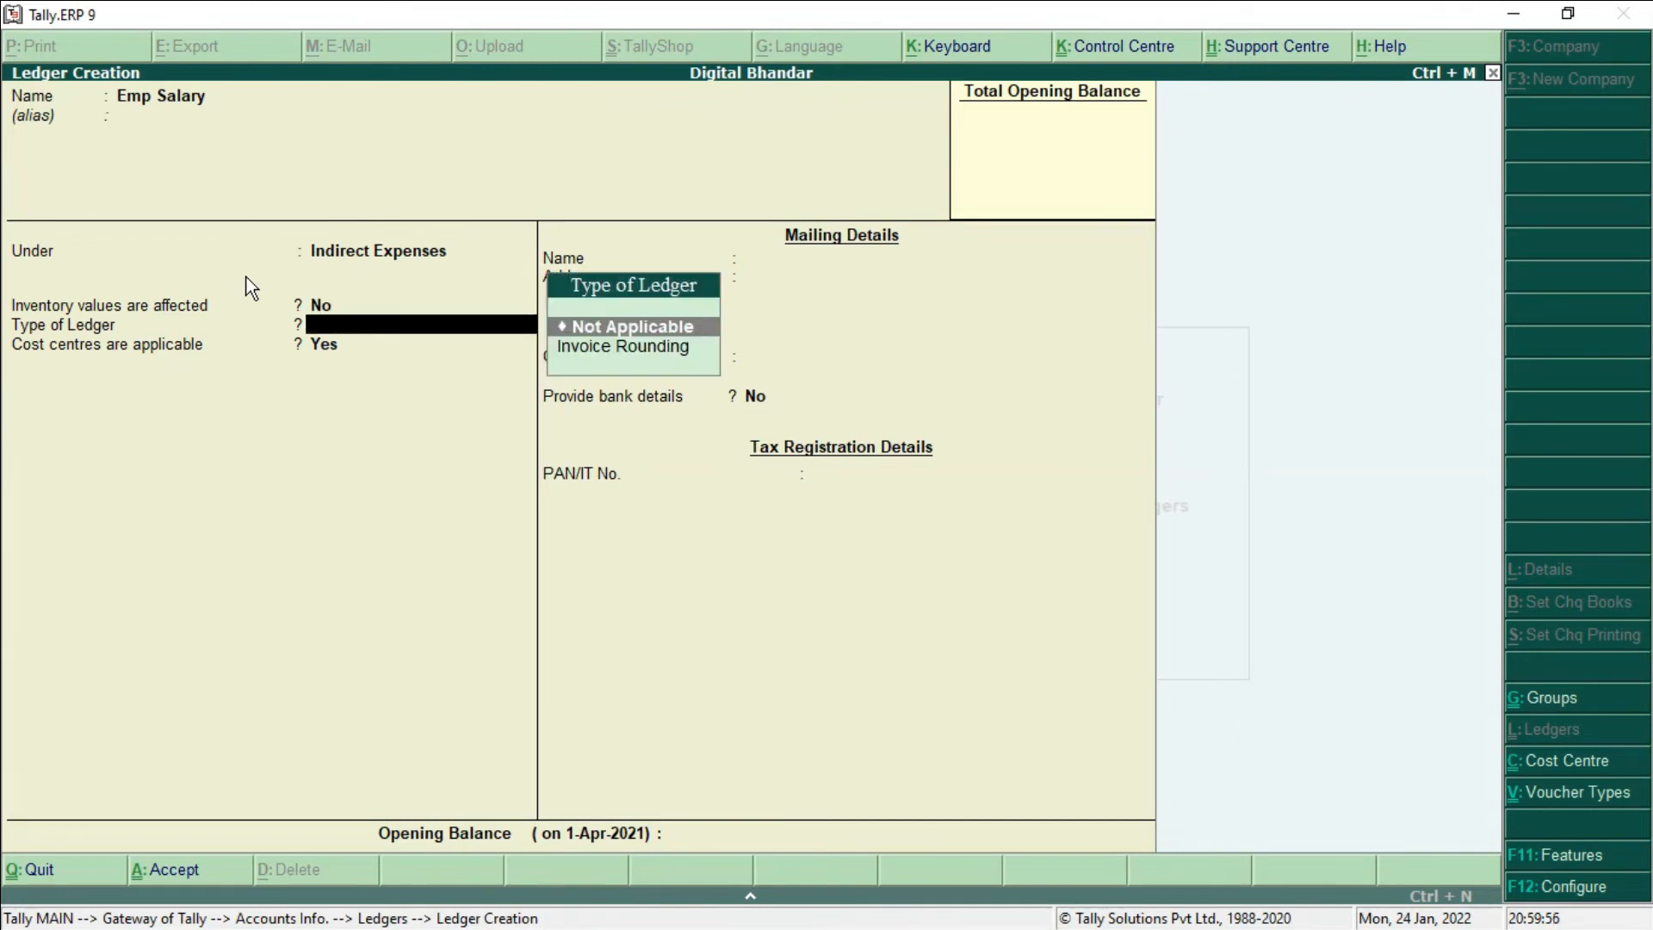
pyautogui.press('Return')
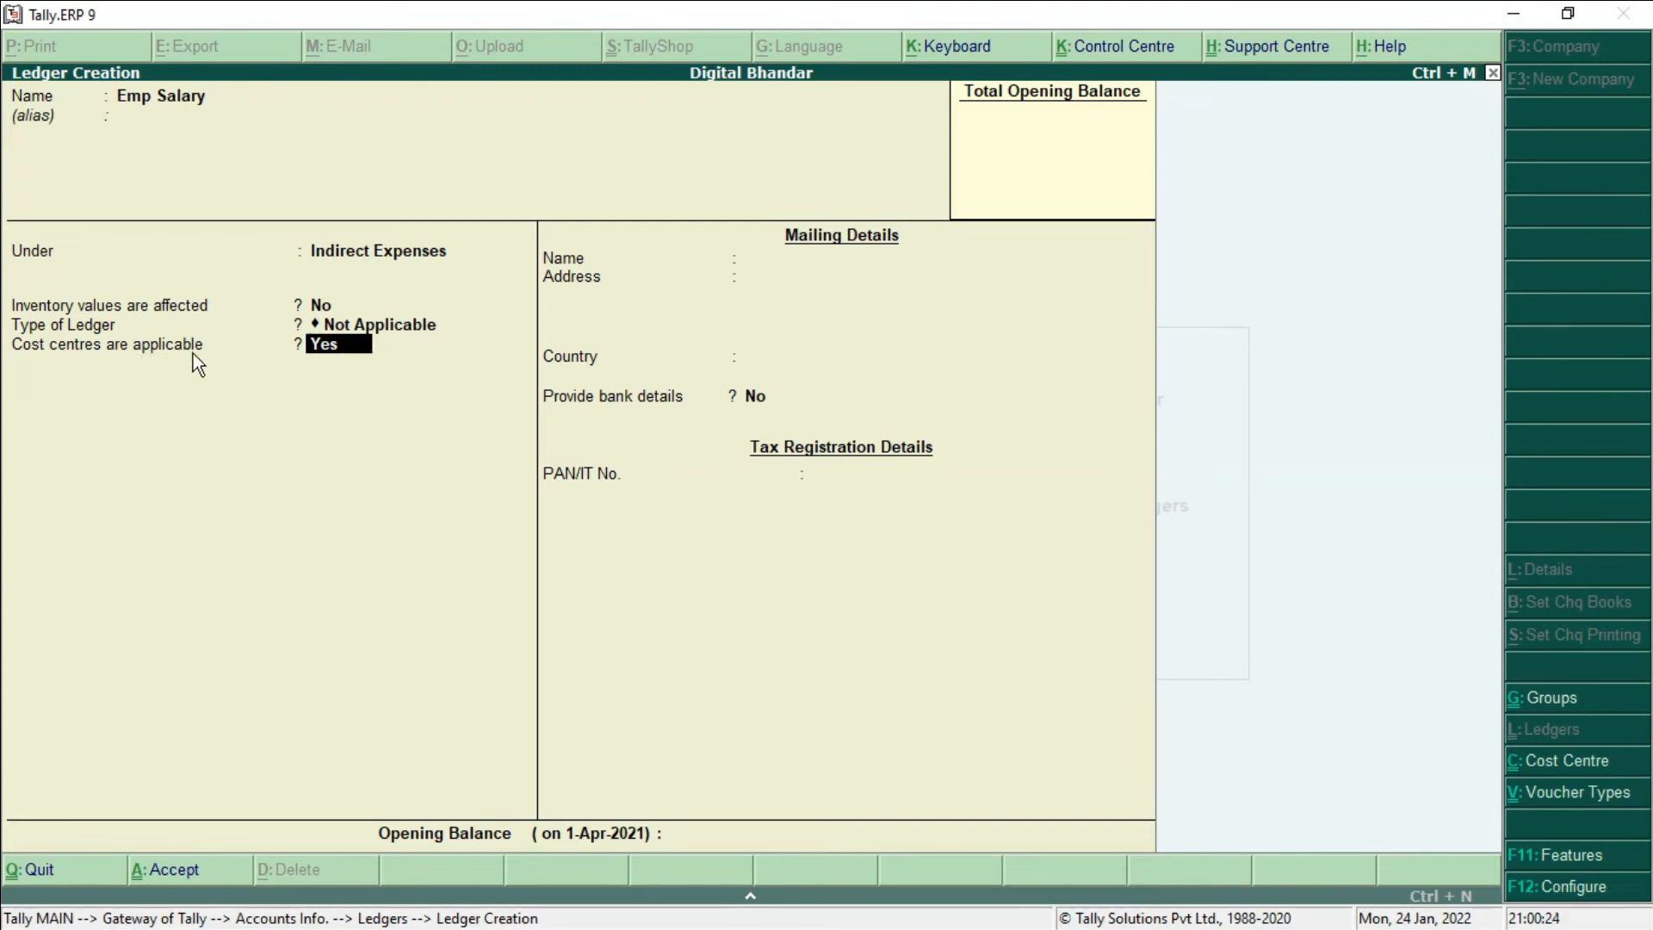
pyautogui.press('Return')
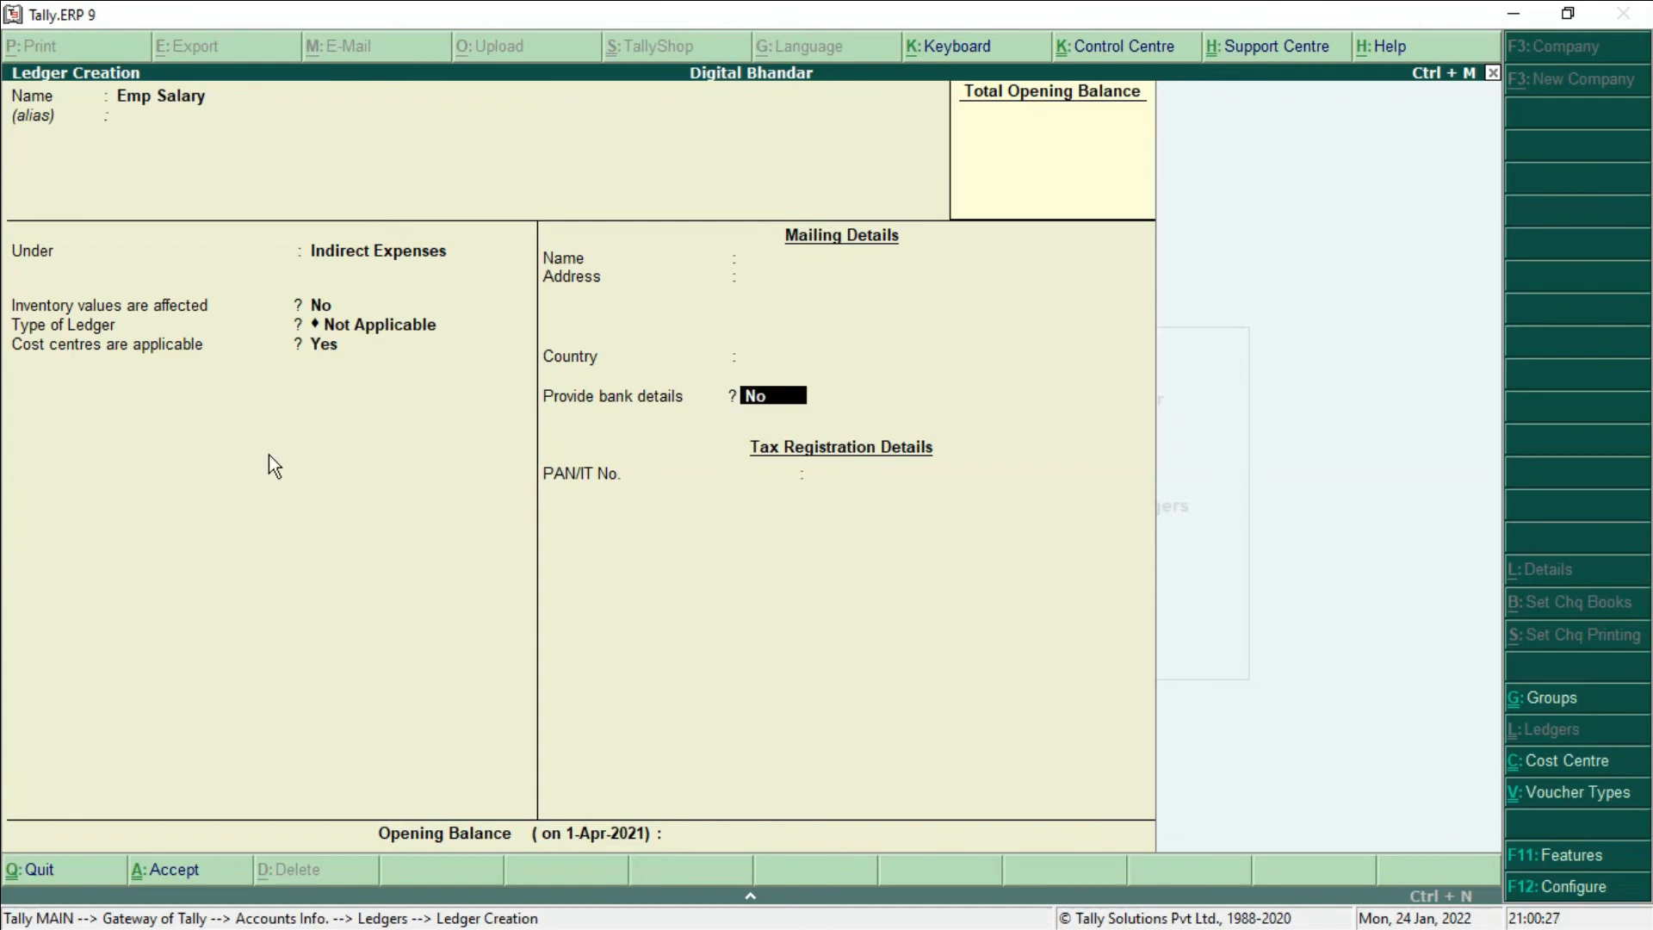
pyautogui.hotkey('ctrl', 'a')
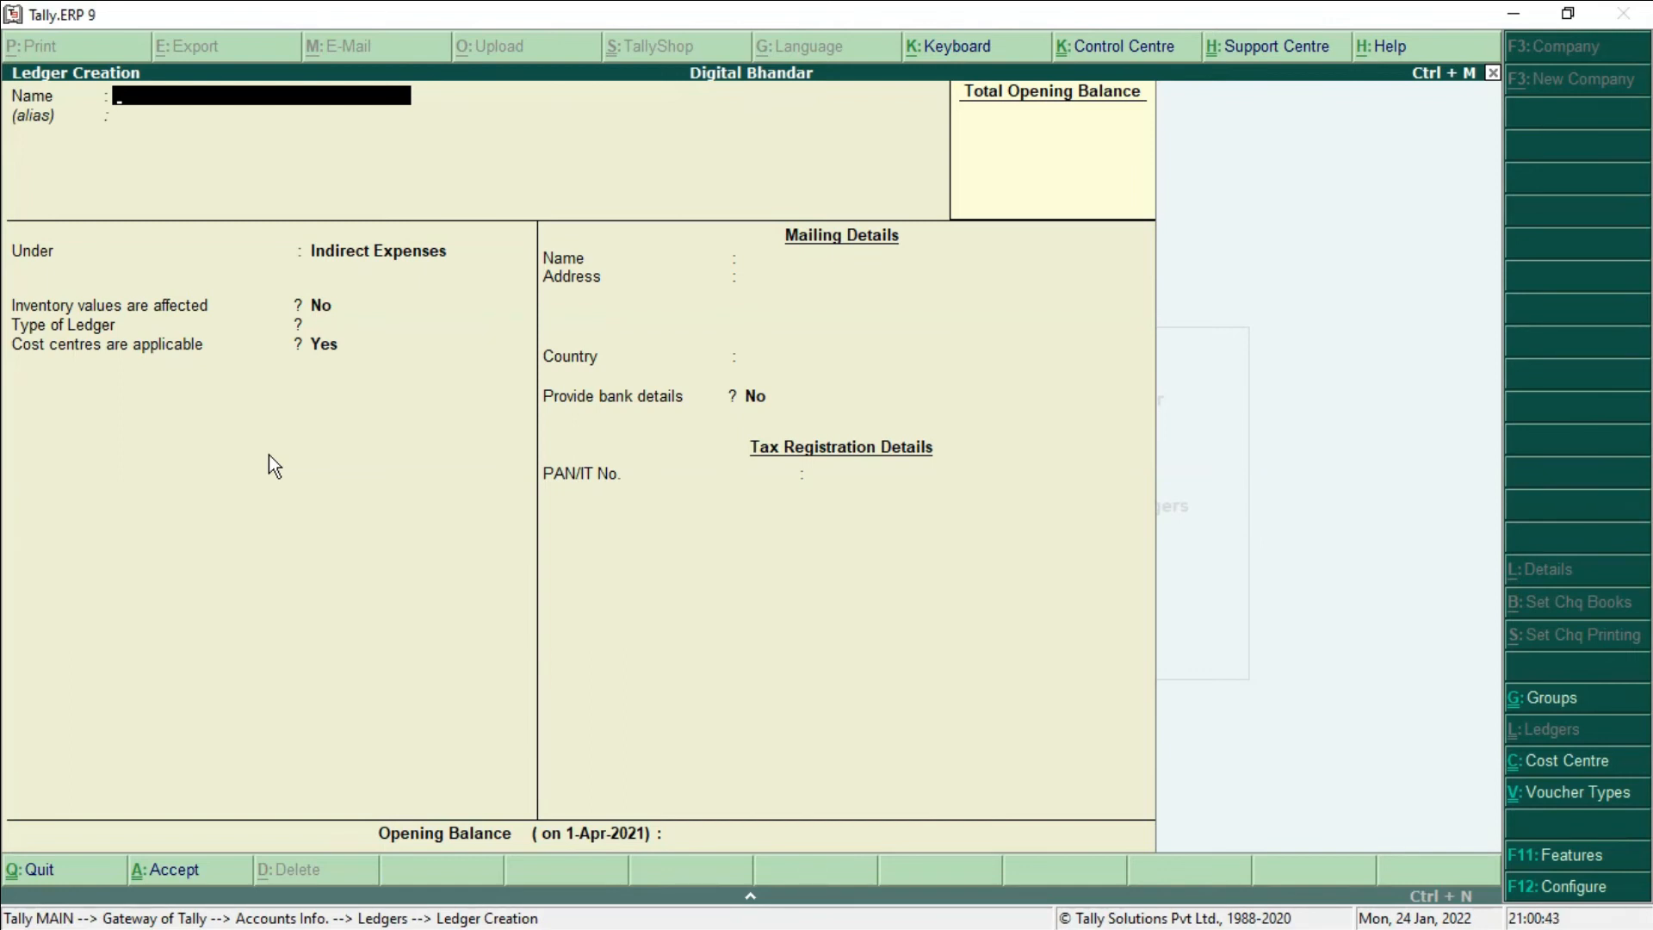
pyautogui.press('Escape')
pyautogui.press('Return')
pyautogui.press('Escape')
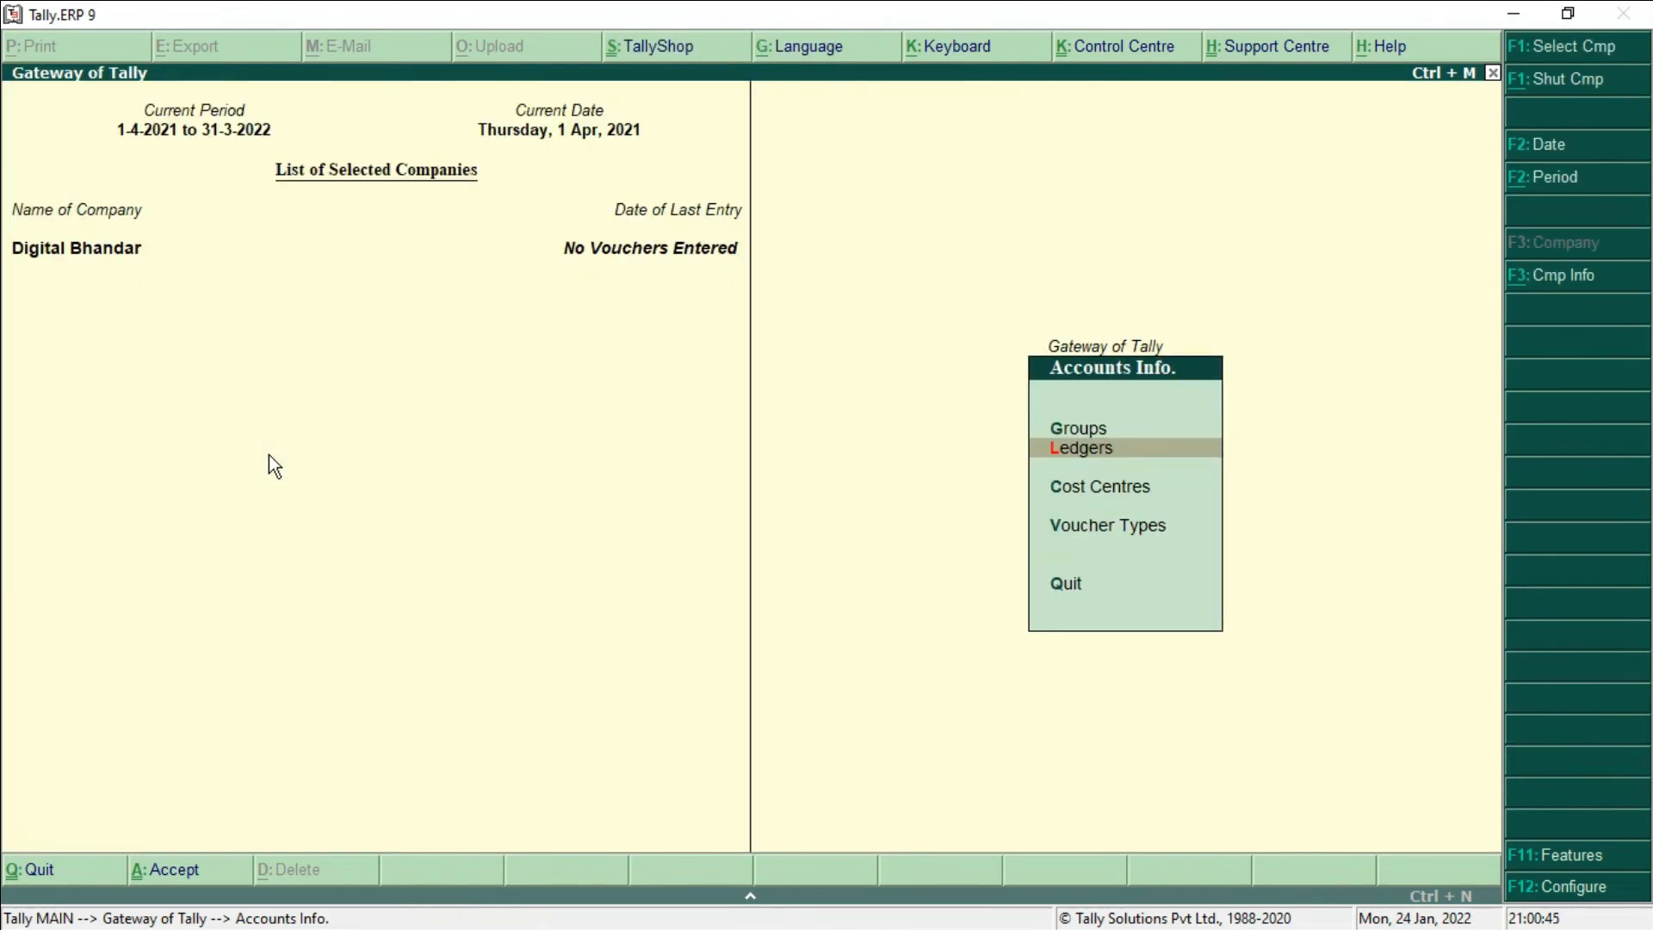
pyautogui.press('Escape')
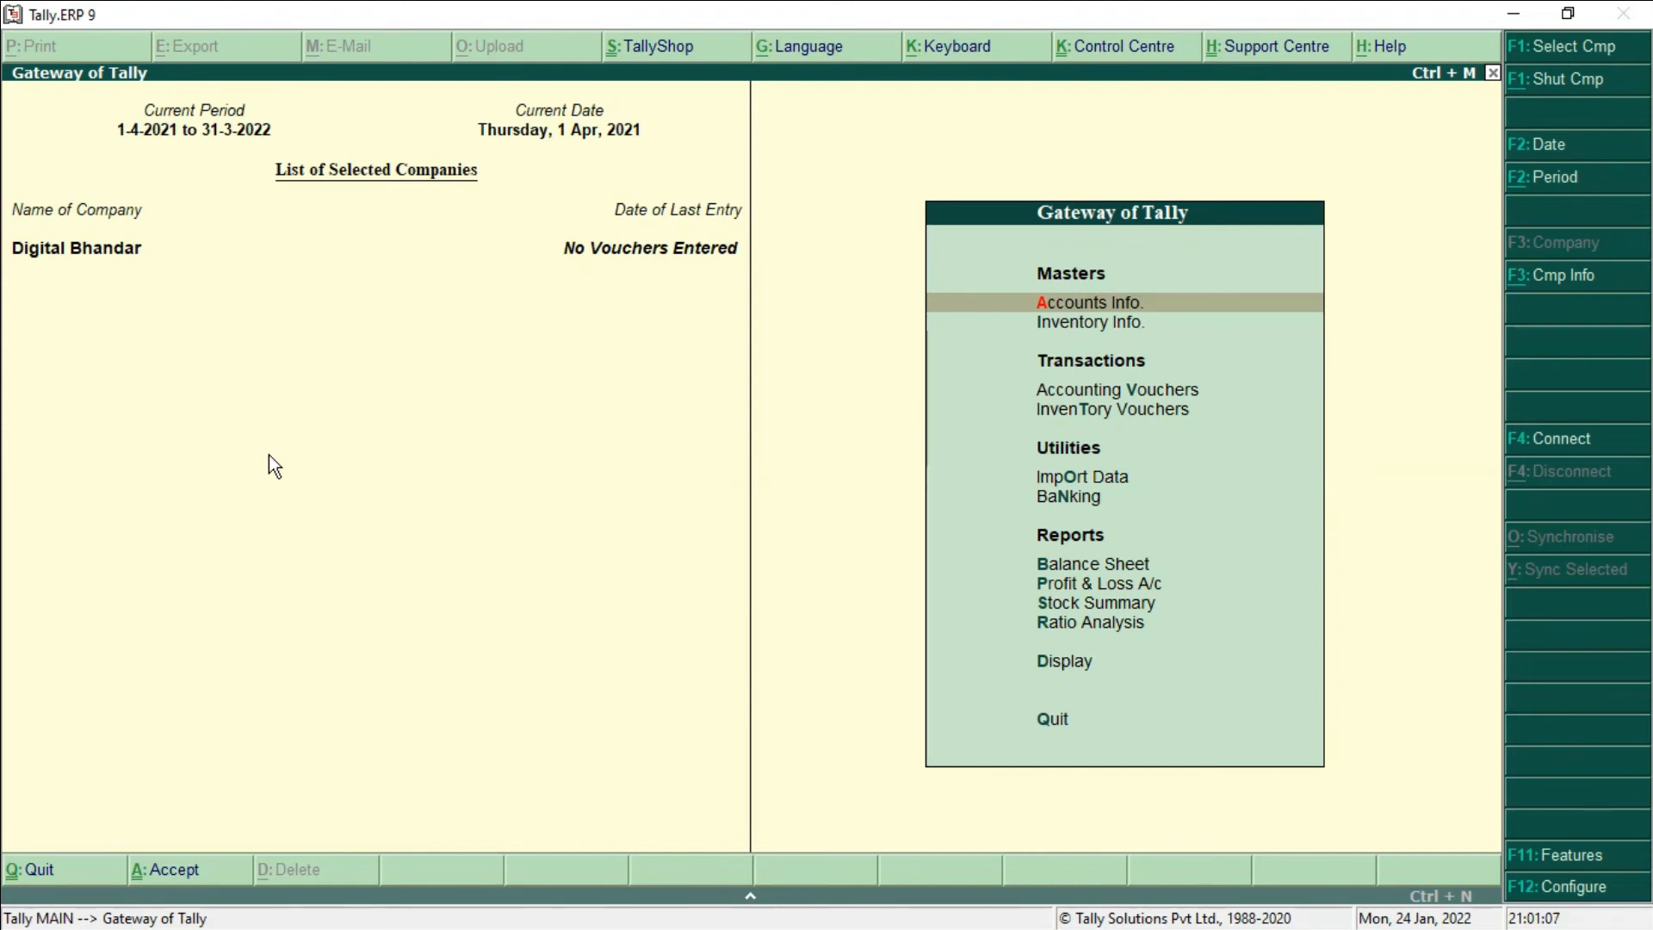
# Start a payment voucher under Accounting Vouchers and debit the Emp Salary ledger with 30,000.
pyautogui.press('Down')
pyautogui.press('Down')
pyautogui.press('Down')
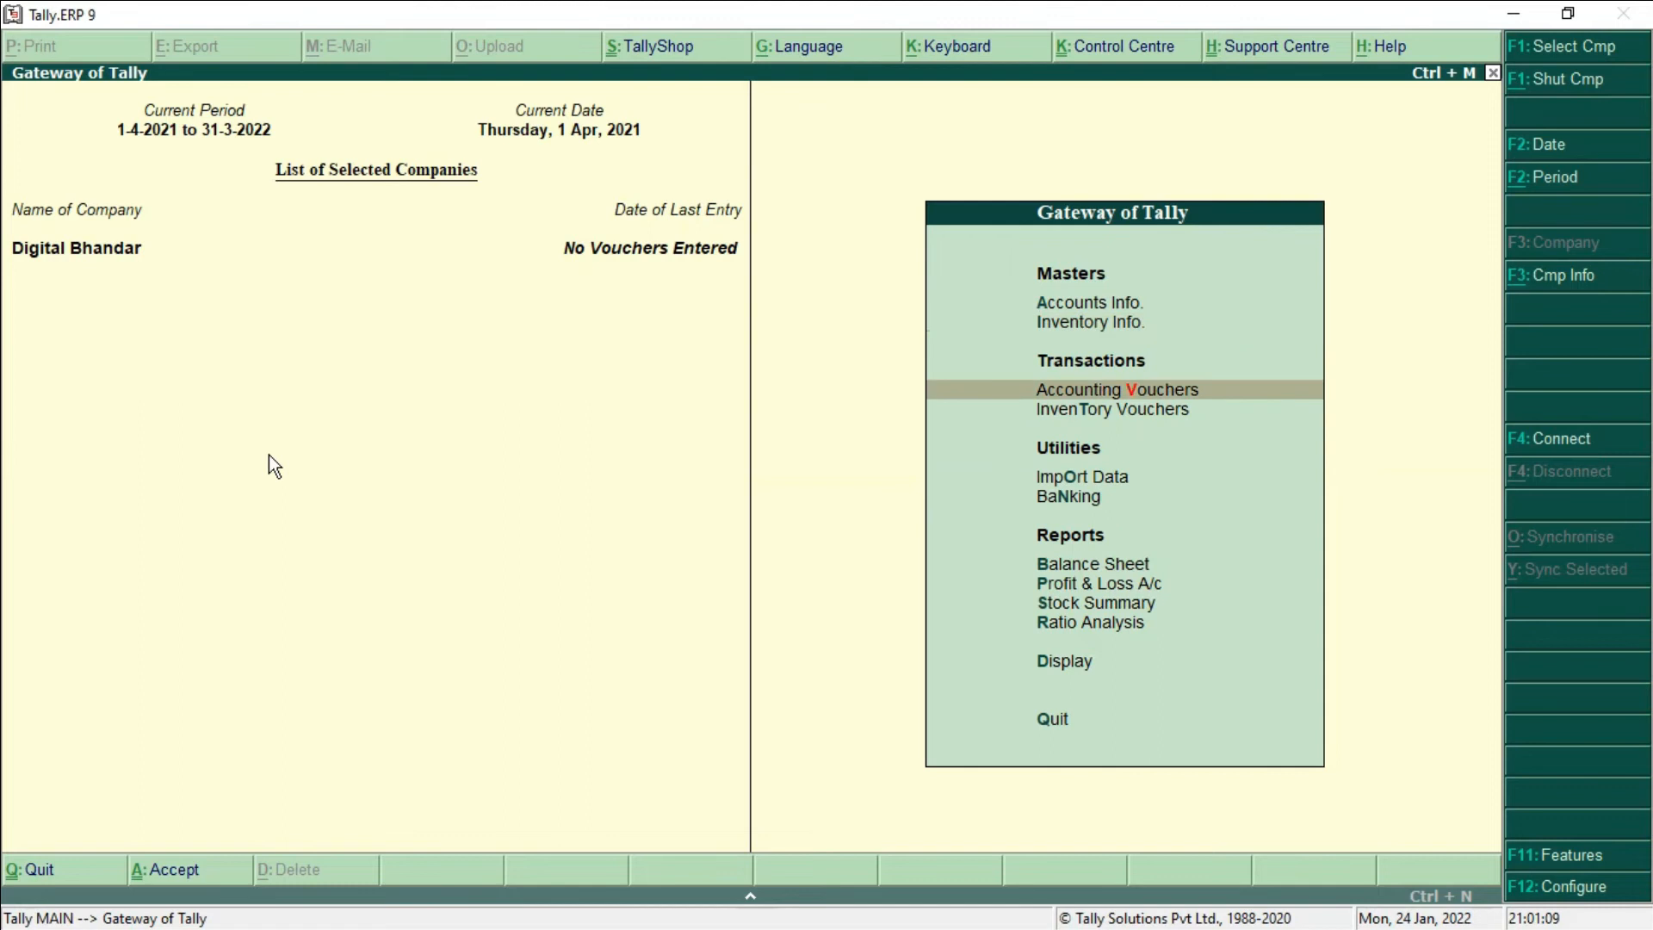
pyautogui.press('Up')
pyautogui.press('Return')
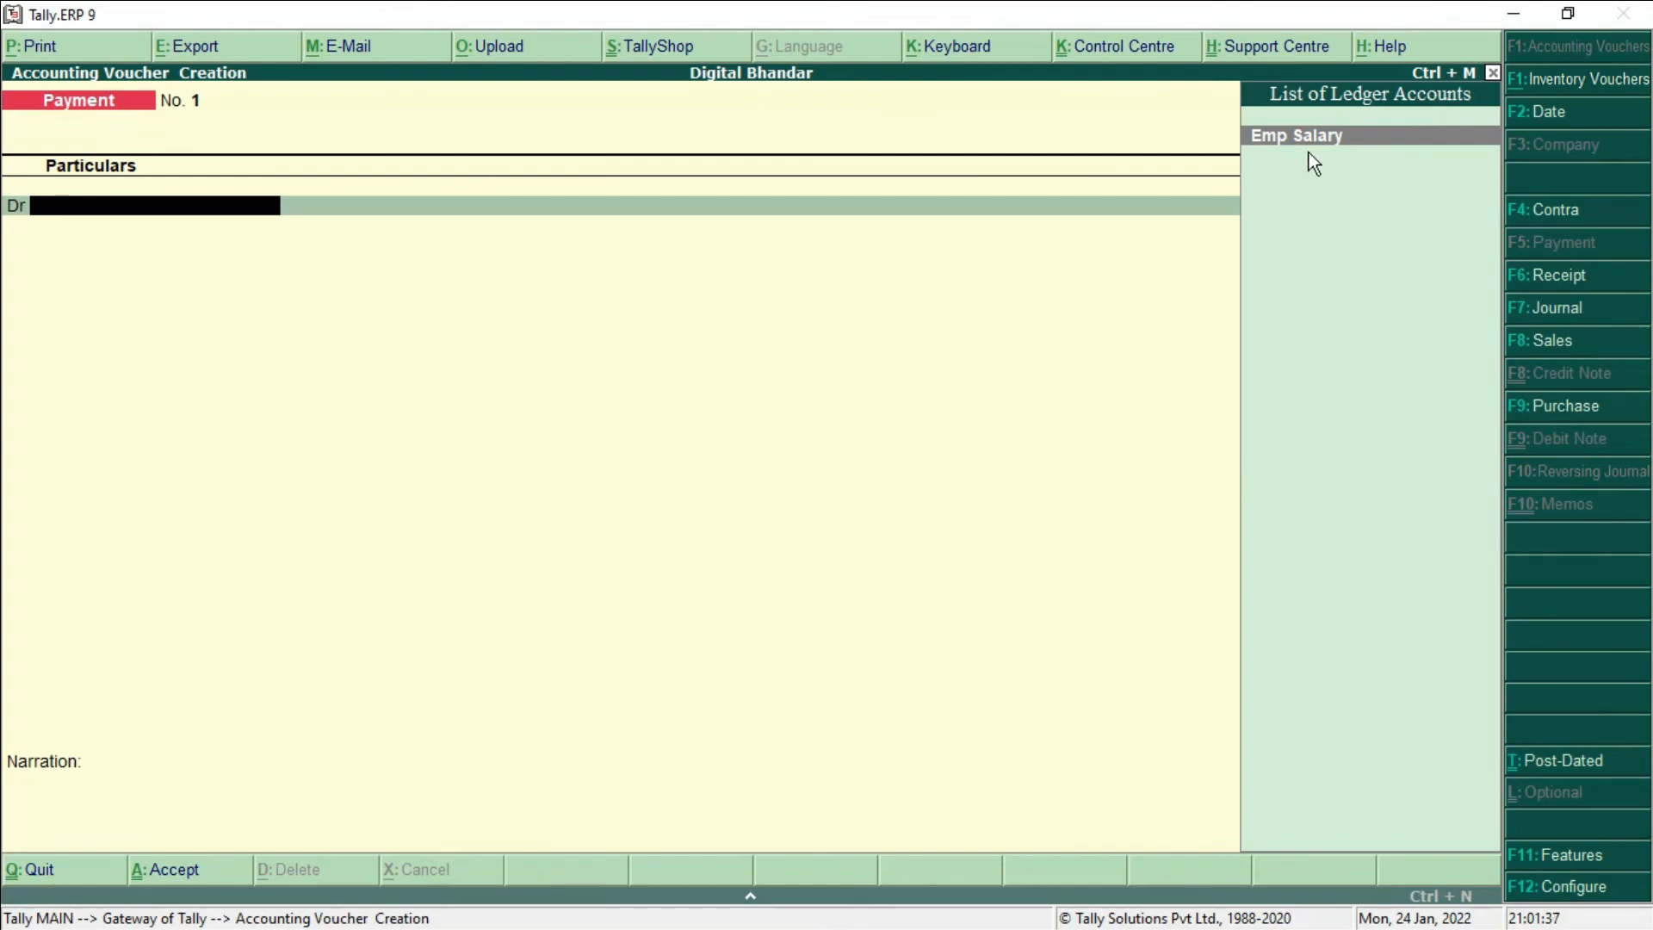
pyautogui.press('Return')
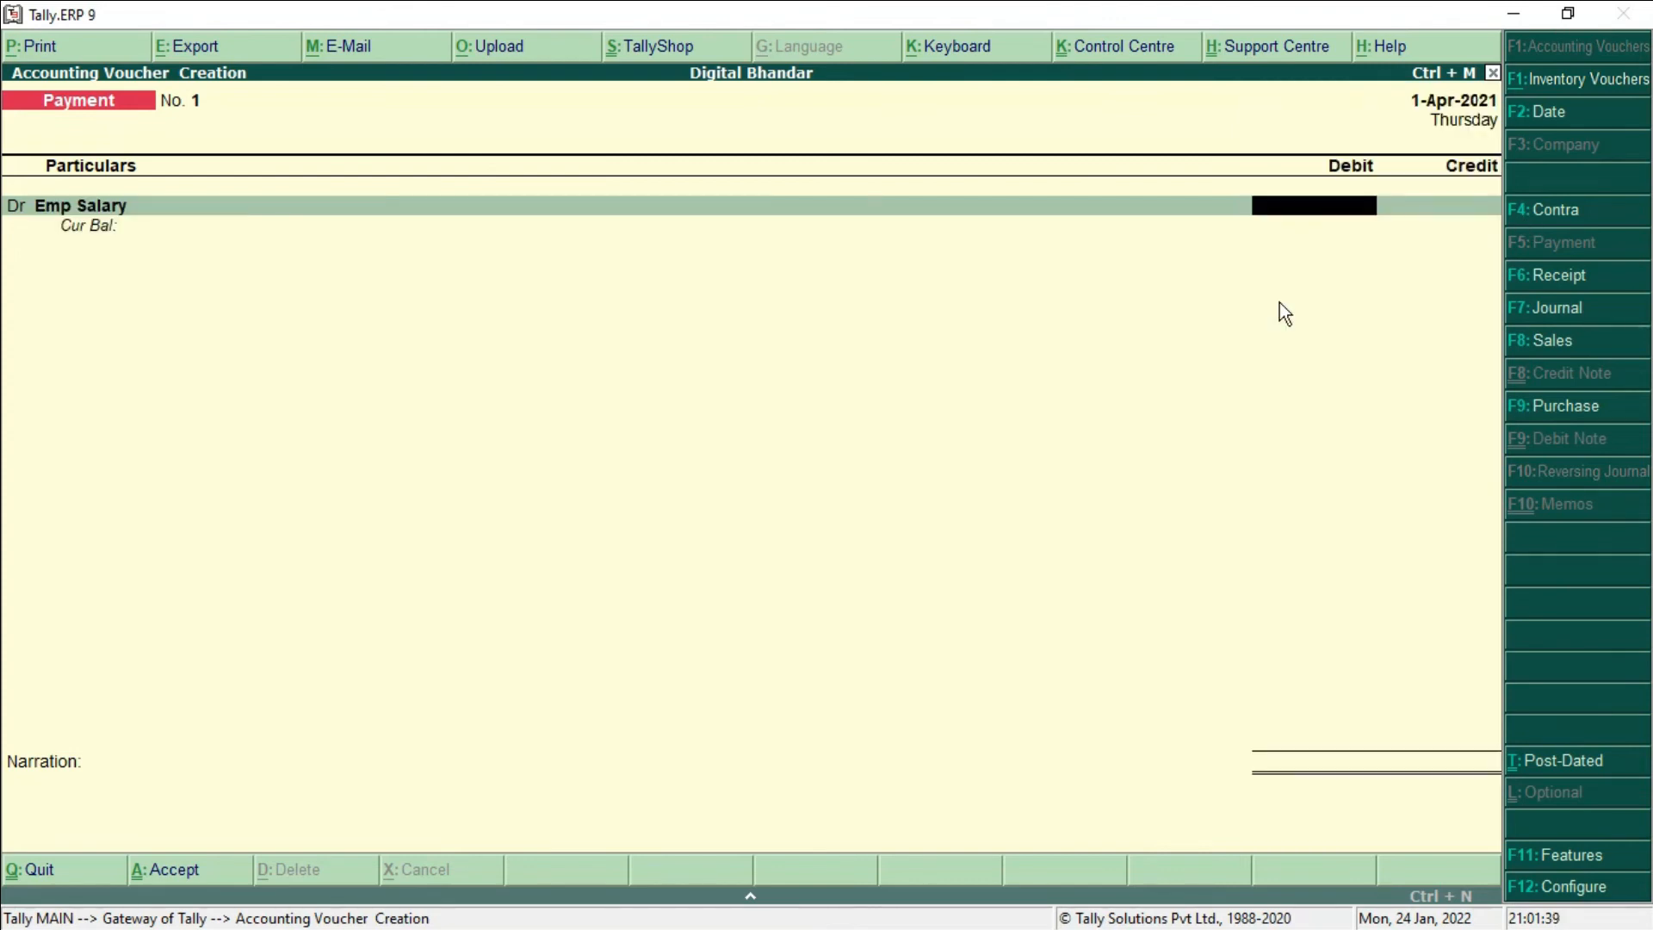
pyautogui.write('30000')
pyautogui.press('Return')
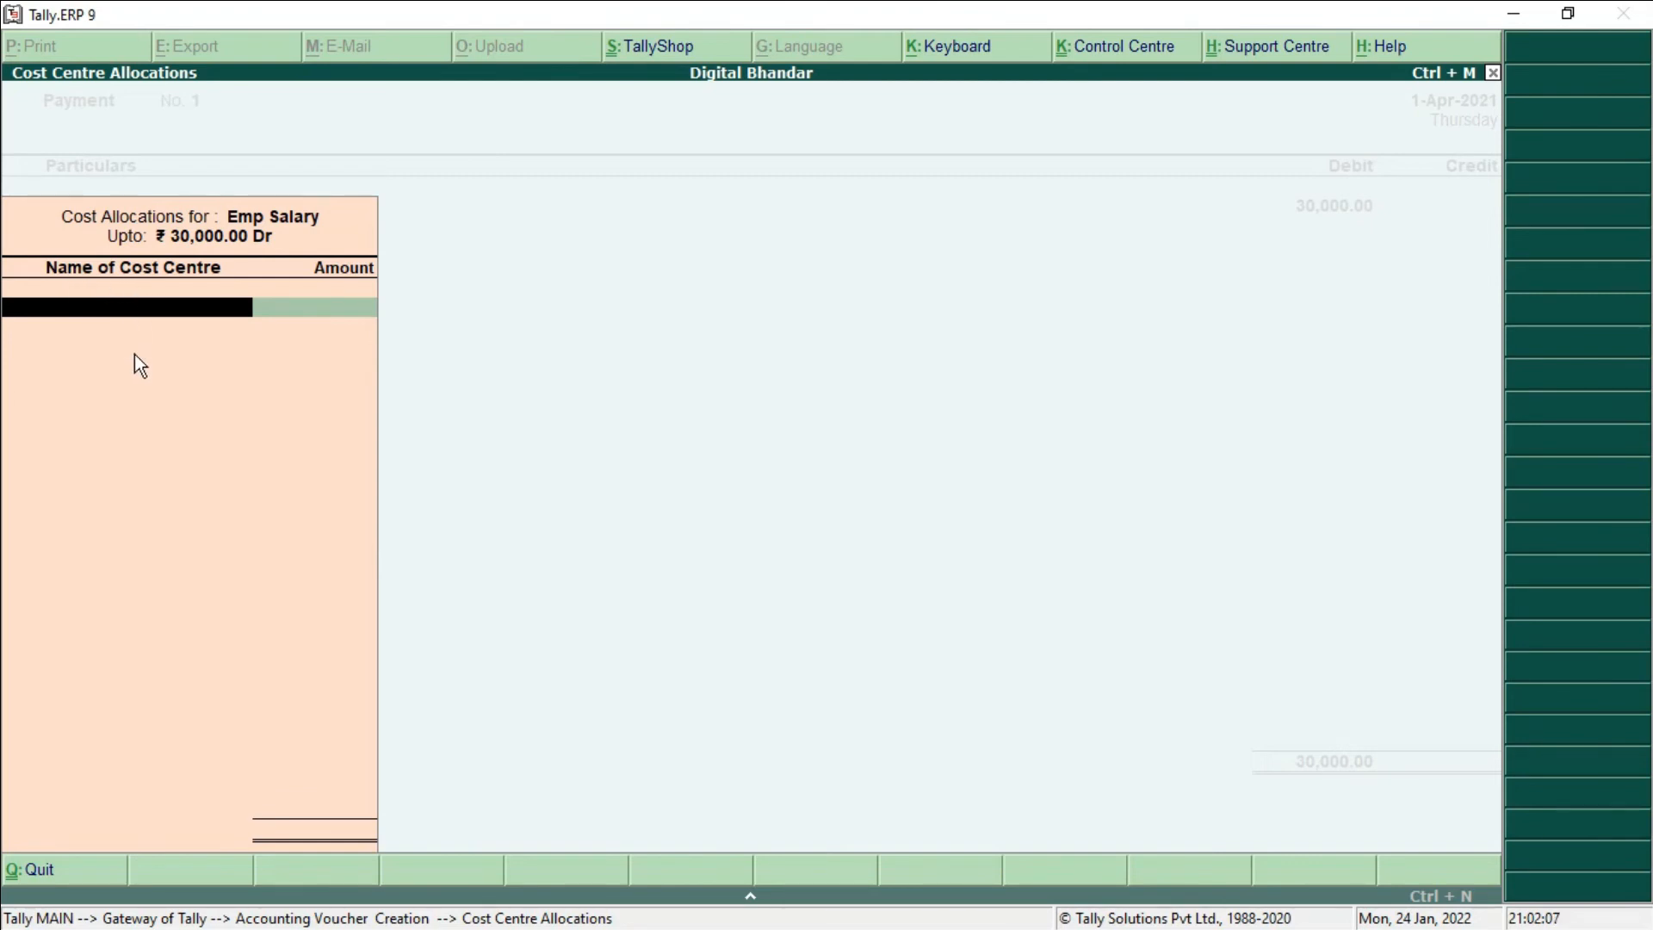
# Allocate 10,000 of the Emp Salary amount to the Branch1 cost centre.
pyautogui.press('space')
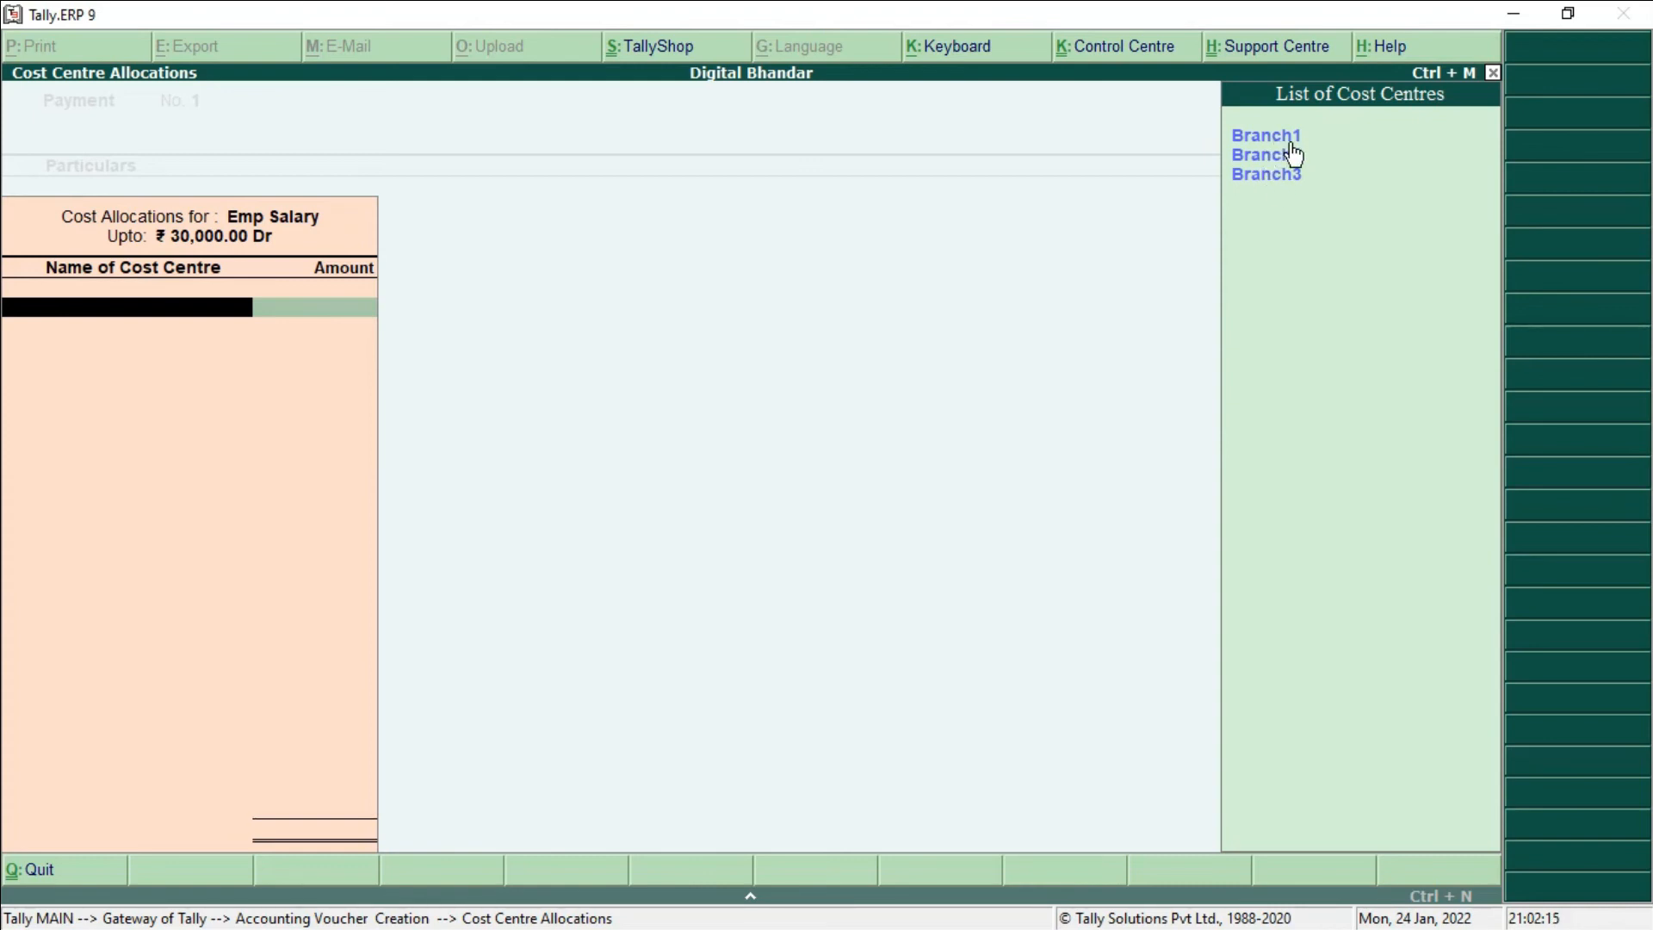
pyautogui.press('Down')
pyautogui.press('Return')
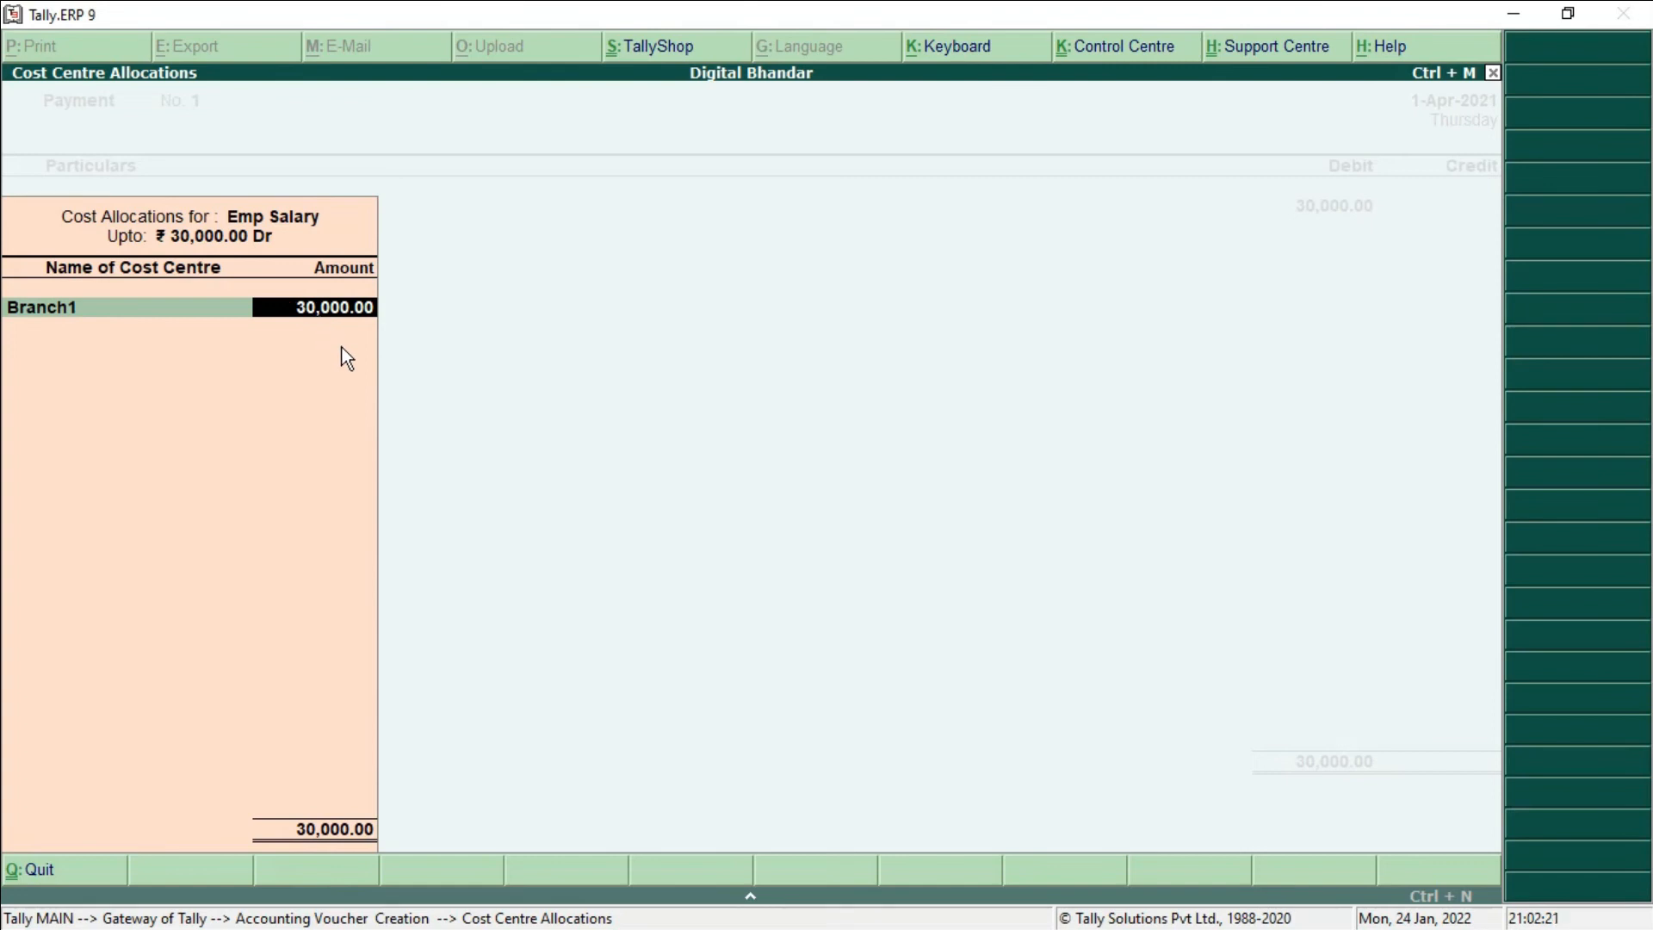
pyautogui.write('10,000')
pyautogui.press('Return')
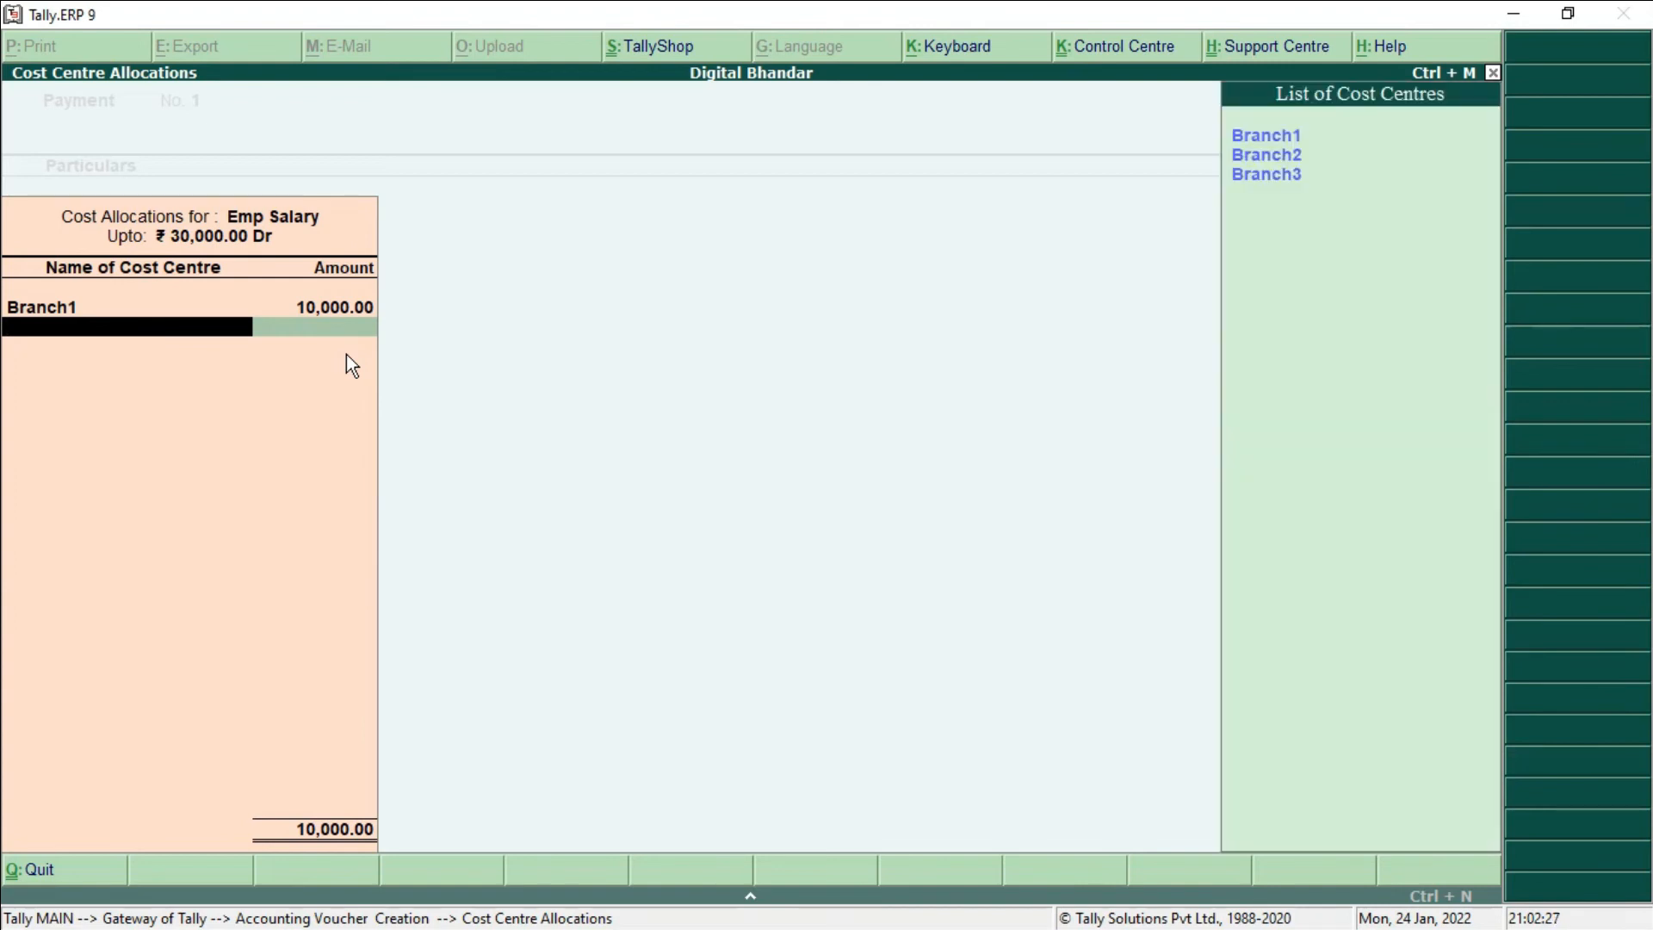
# Allocate 10,000 of the Emp Salary amount to the Branch2 cost centre.
pyautogui.press('Down')
pyautogui.press('Down')
pyautogui.press('Return')
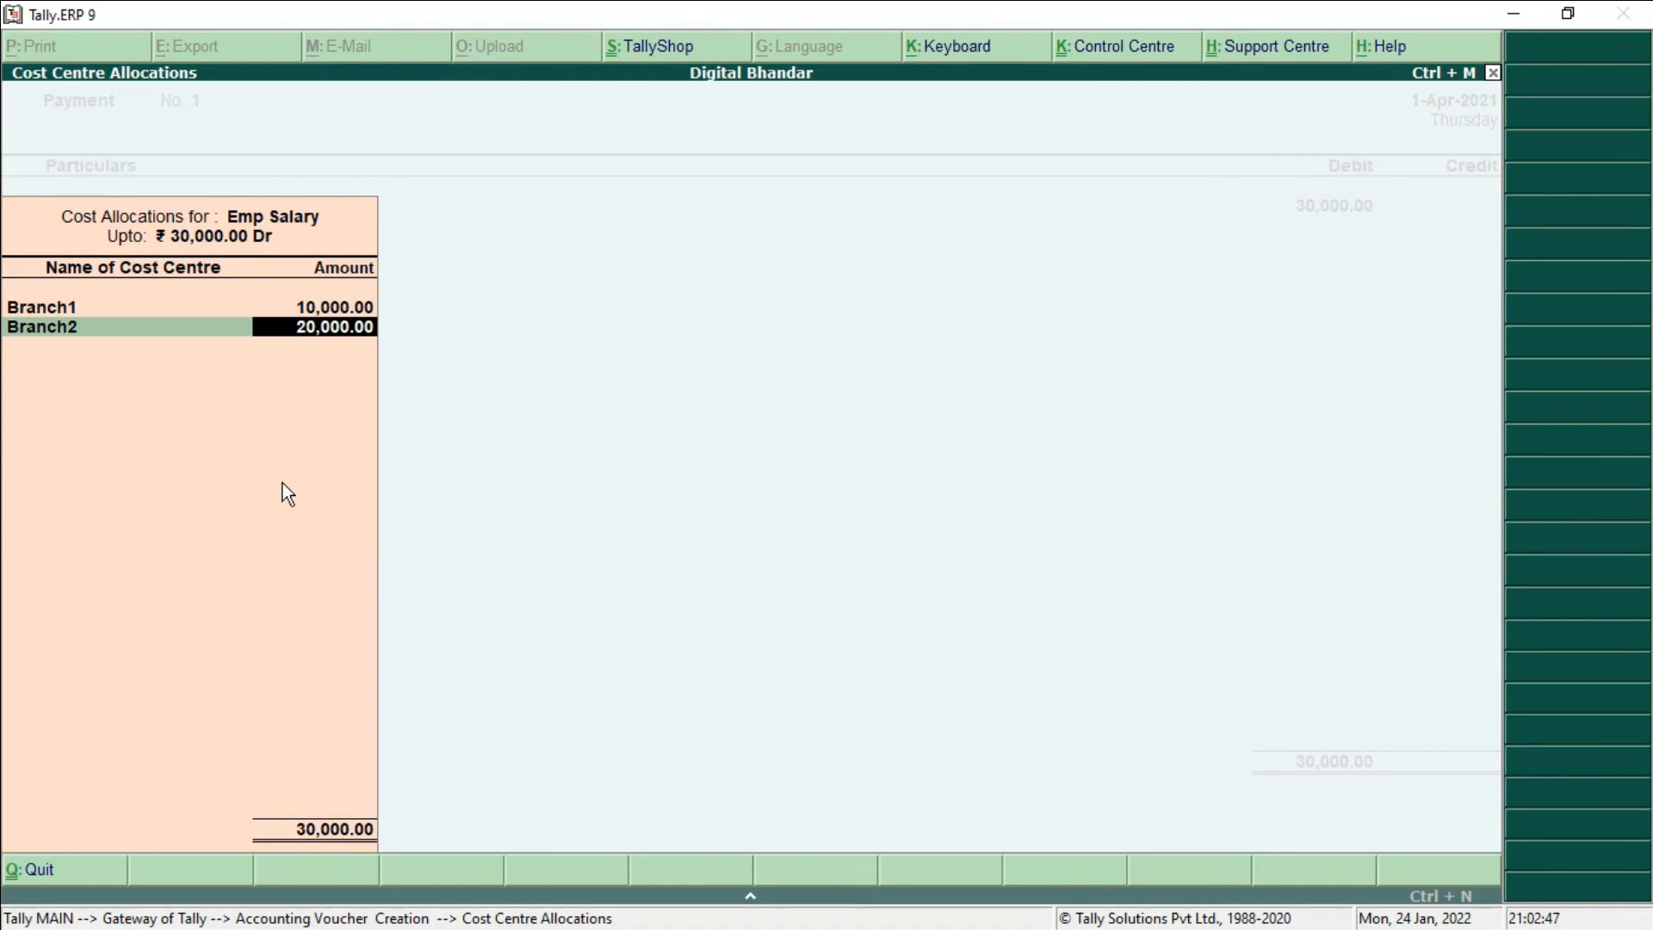
pyautogui.write('10000')
pyautogui.press('Return')
# Allocate the remaining 10,000 to the Branch3 cost centre and accept the cost allocations.
pyautogui.press('Down')
pyautogui.press('Down')
pyautogui.press('Down')
pyautogui.press('Return')
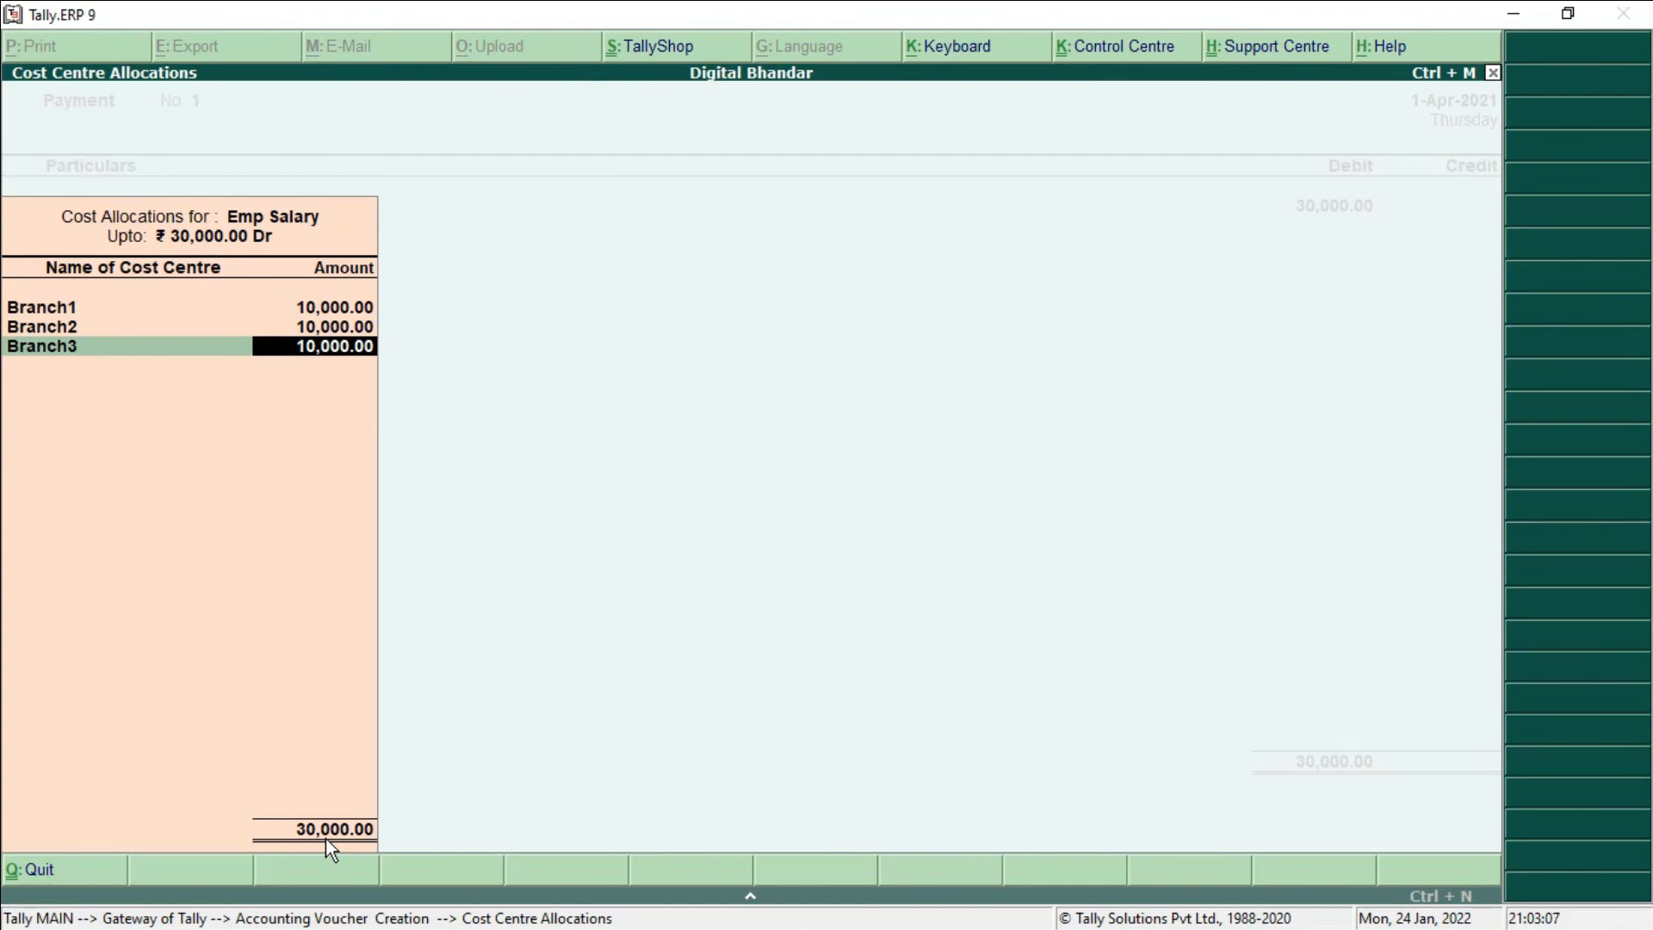
pyautogui.press('Return')
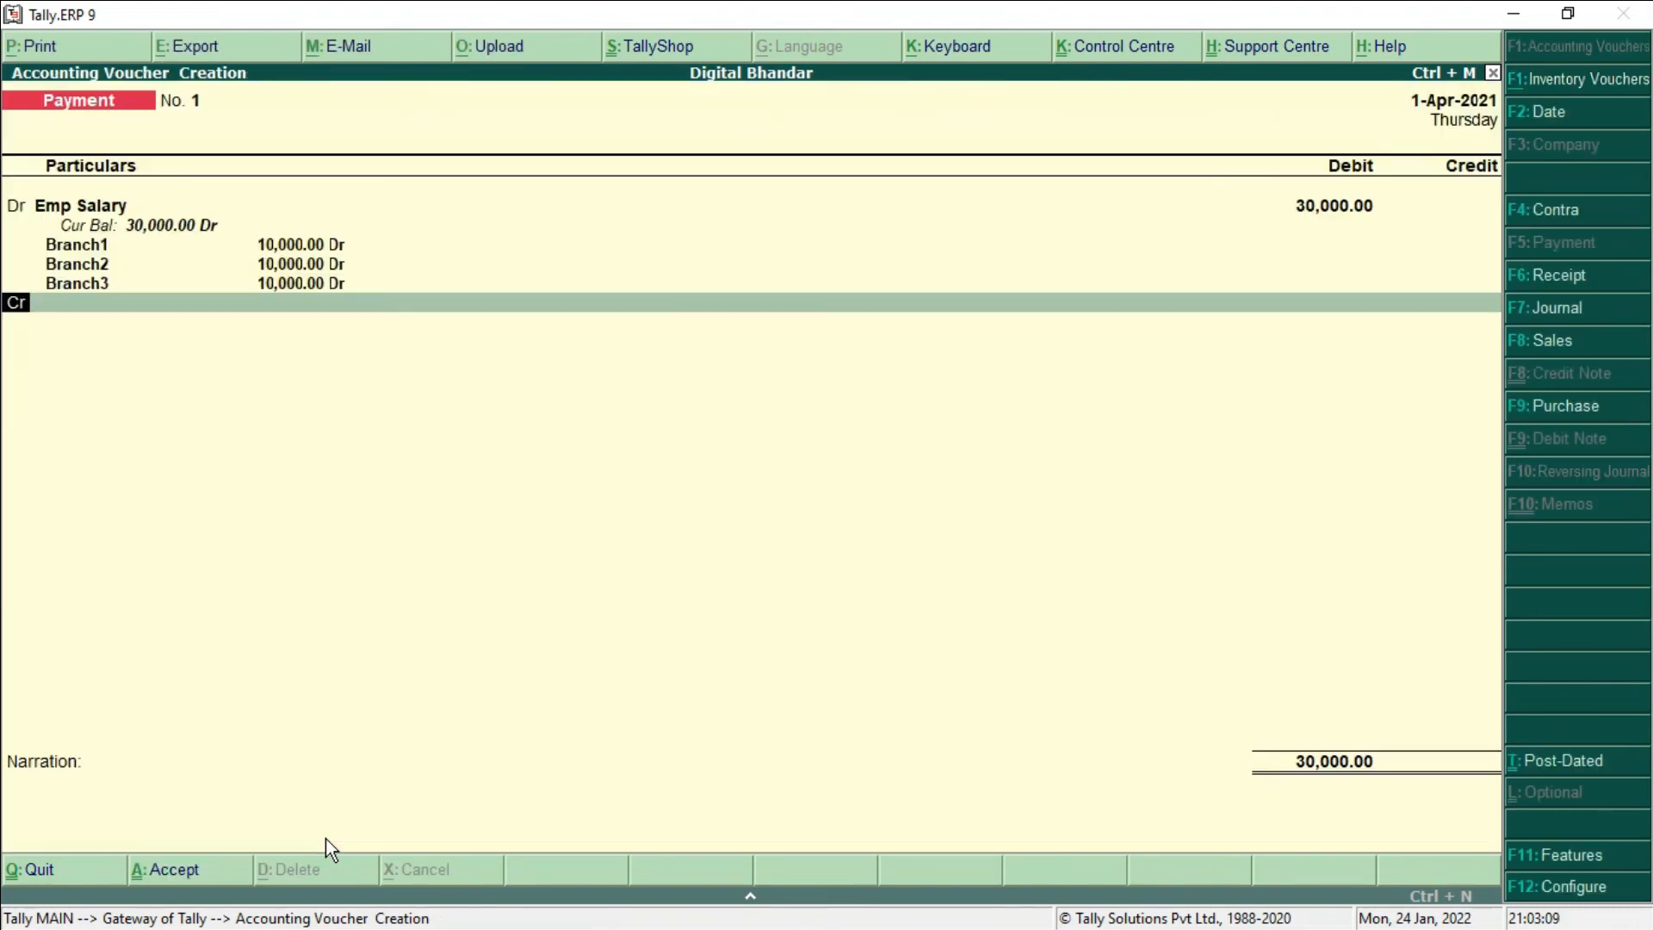
# Credit Cash with 30,000, save the payment voucher without a narration, and return to the Gateway.
pyautogui.press('Return')
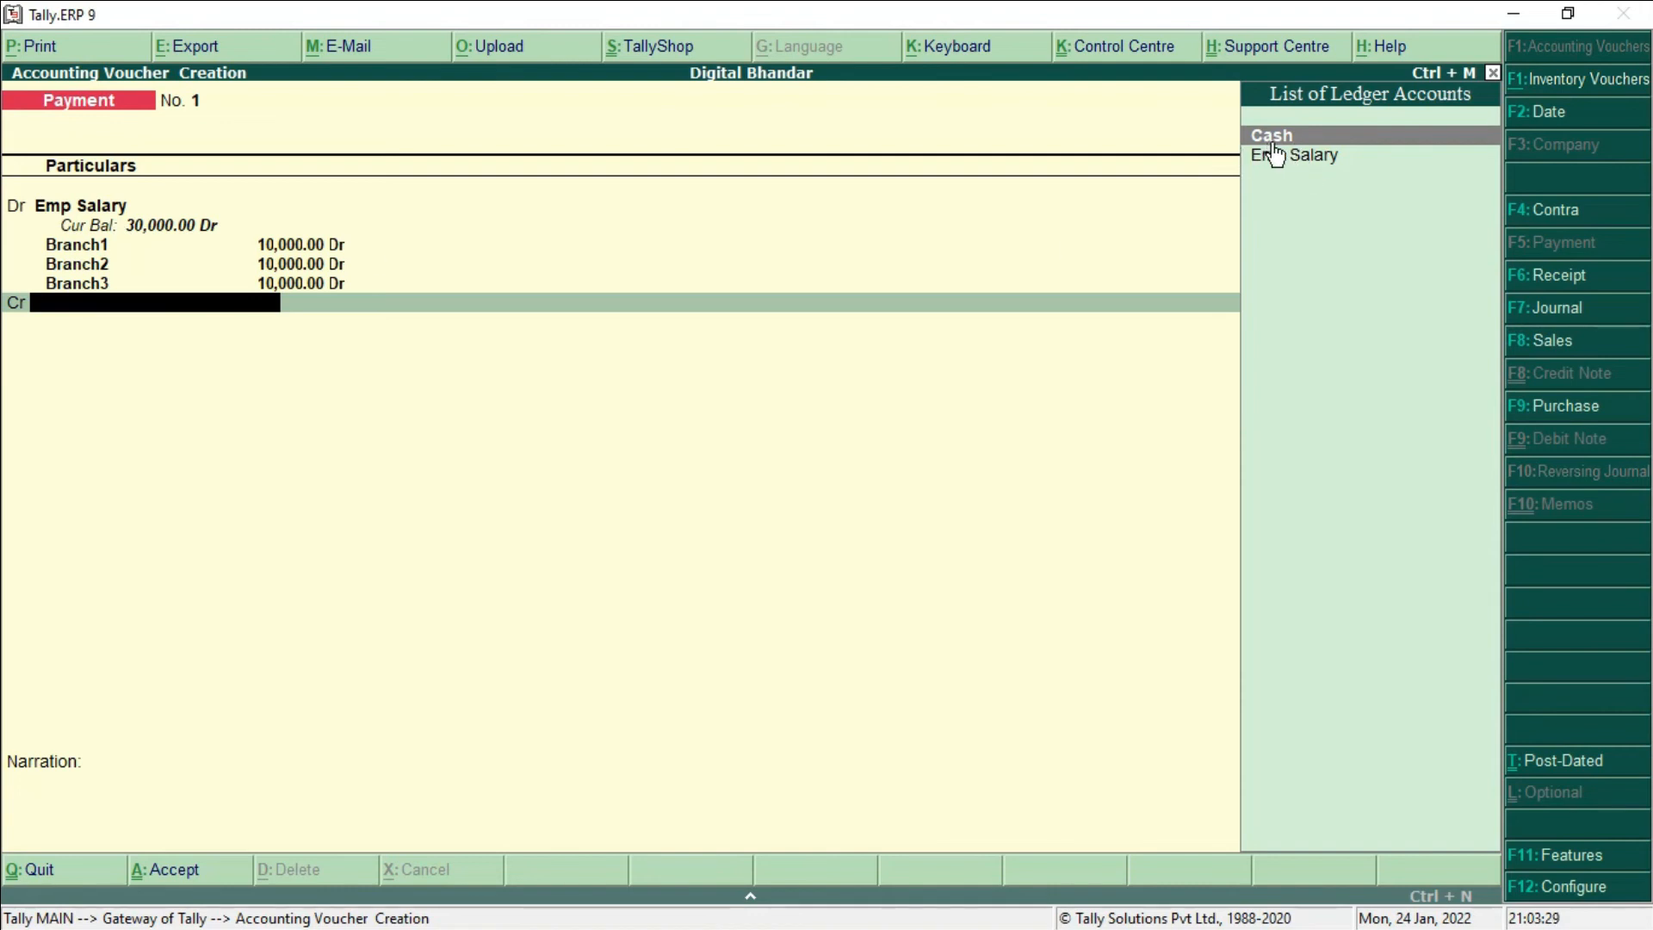
pyautogui.press('Return')
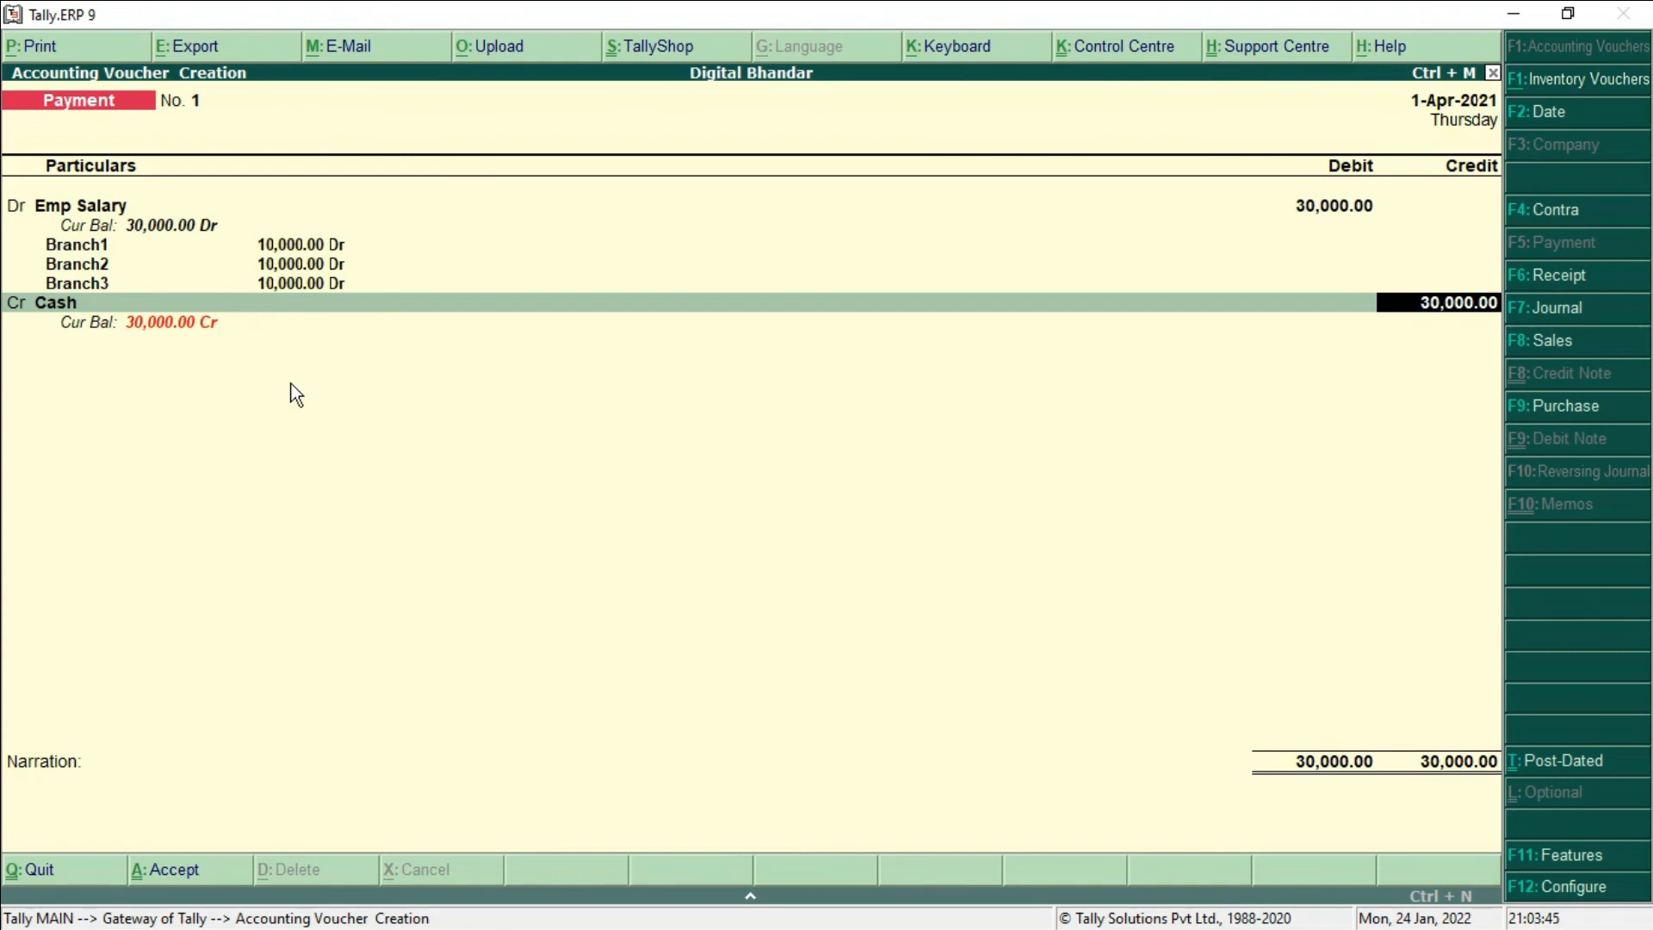
pyautogui.press('Return')
pyautogui.press('Return')
pyautogui.press('Return')
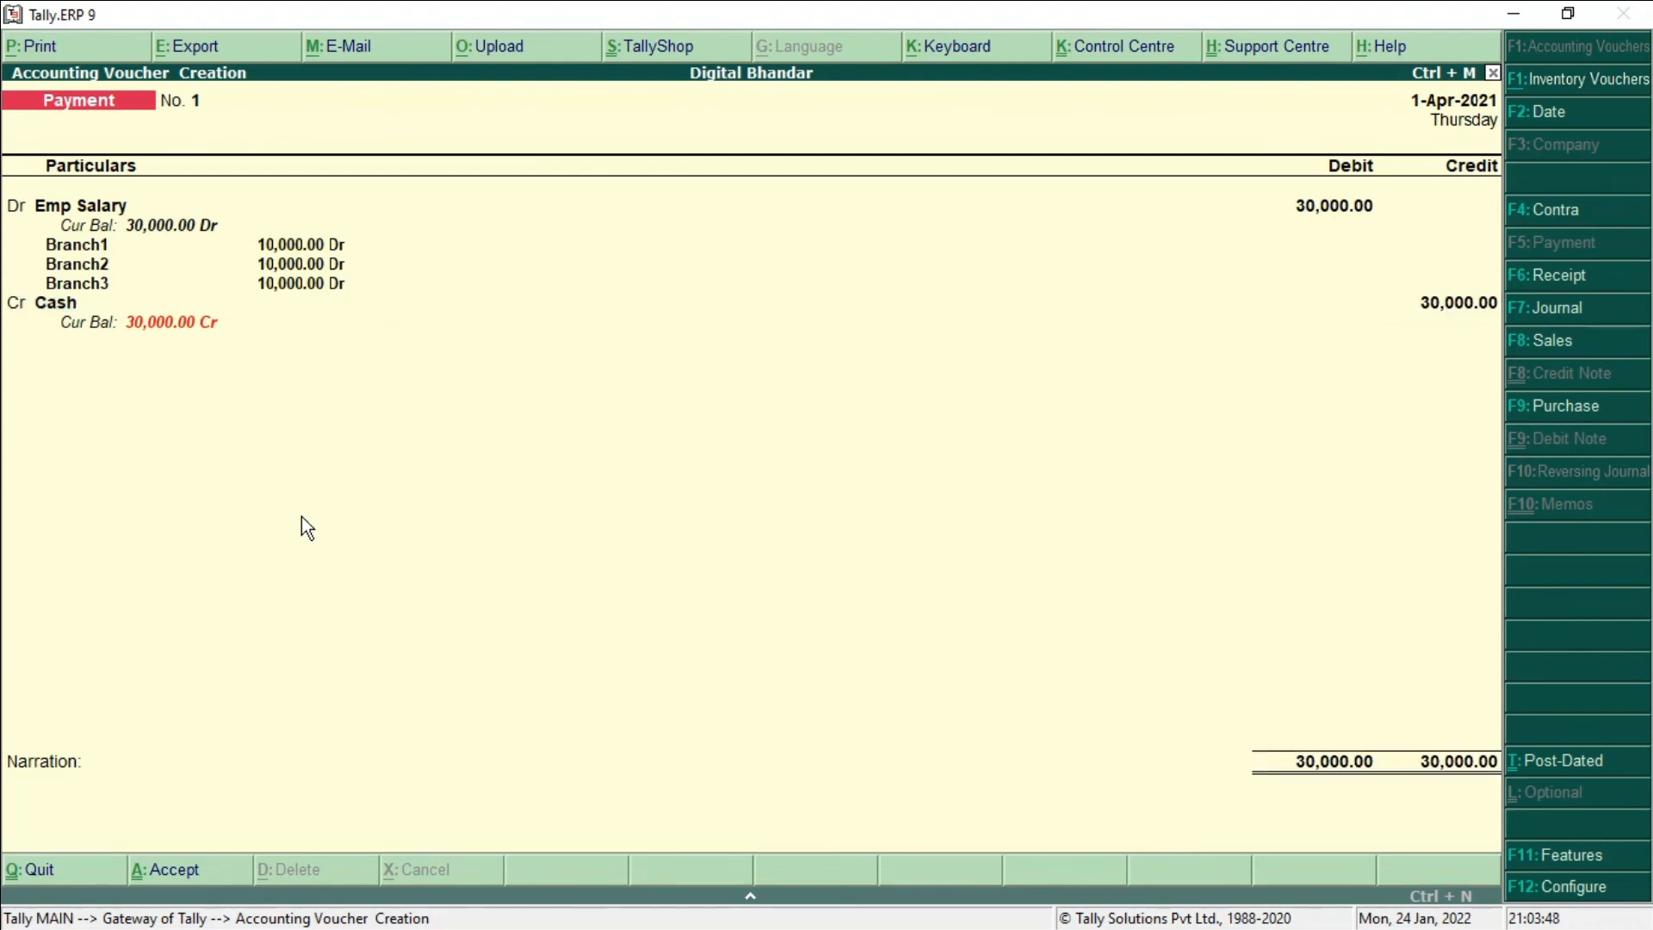
pyautogui.press('Return')
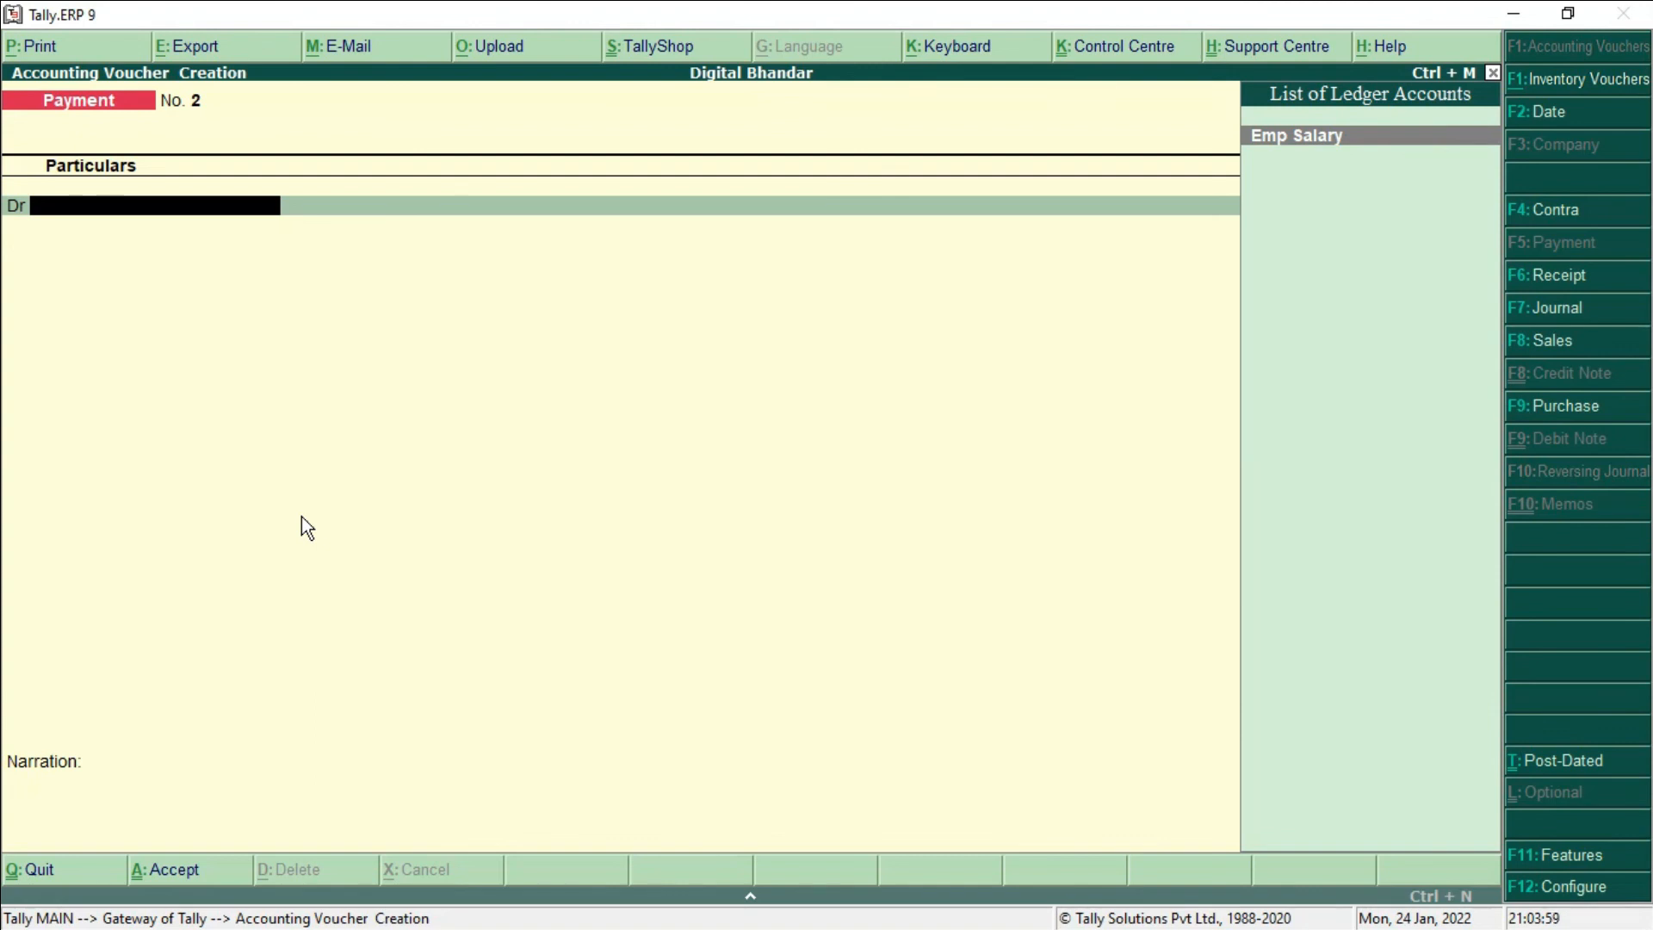
pyautogui.press('Escape')
pyautogui.press('y')
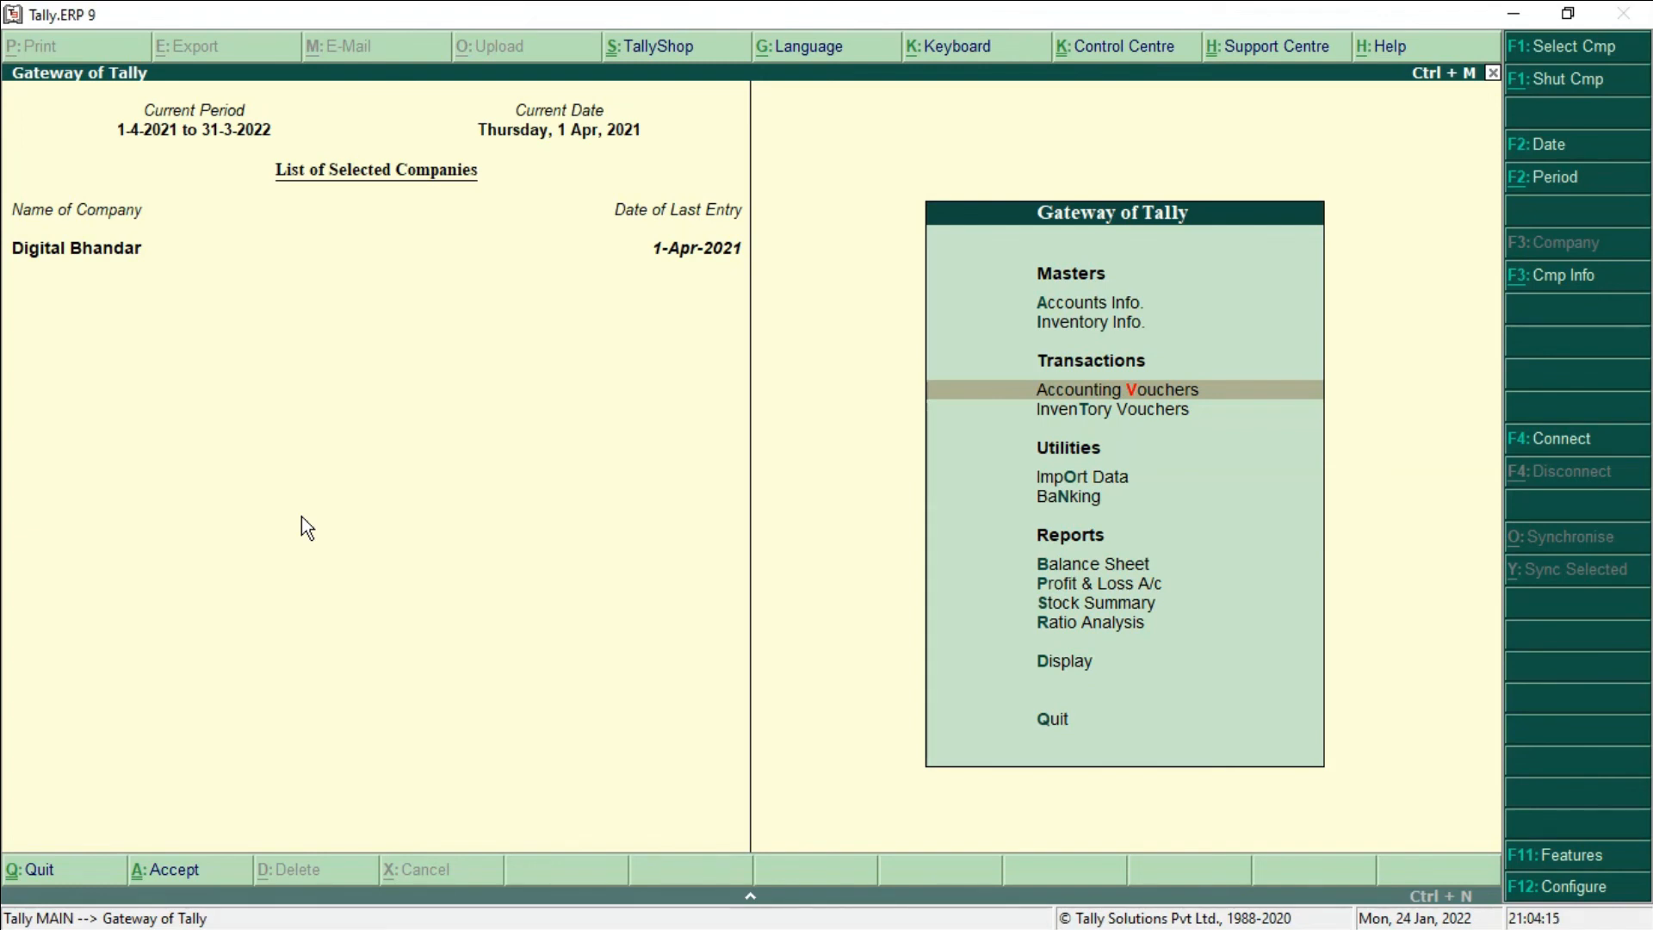
# Display the Cost Centre Break-up report for Branch1 from the cost centre statements of accounts.
pyautogui.press('Down')
pyautogui.press('Down')
pyautogui.press('Down')
pyautogui.press('Down')
pyautogui.press('Down')
pyautogui.press('Down')
pyautogui.press('Down')
pyautogui.press('Down')
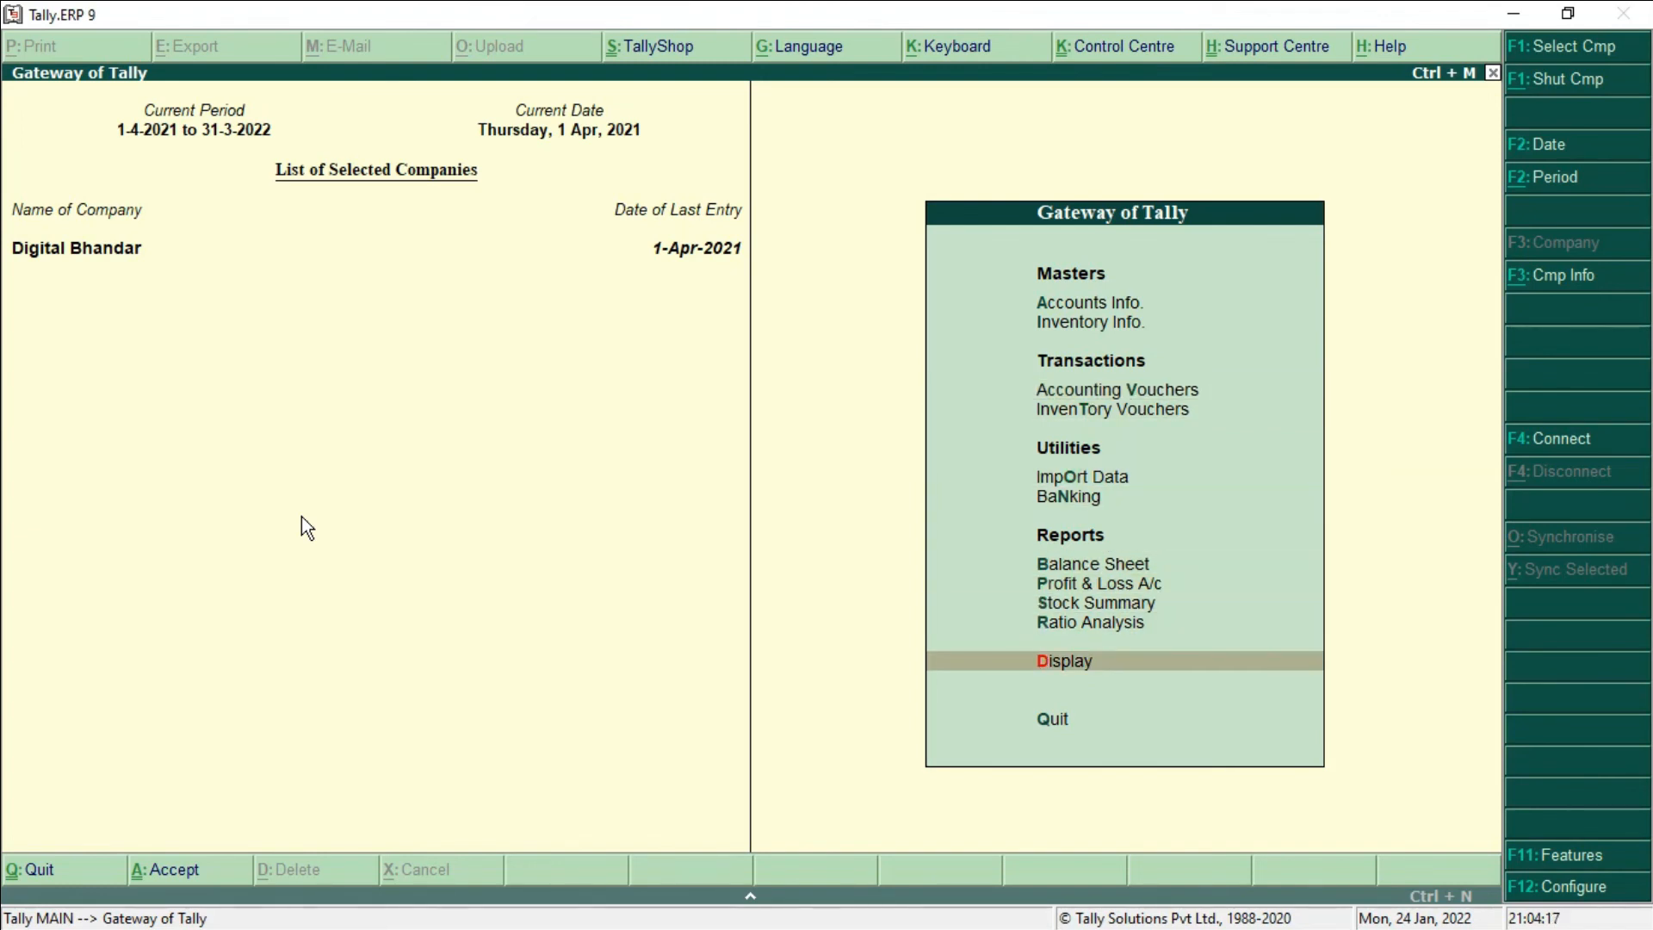
pyautogui.press('Return')
pyautogui.press('Down')
pyautogui.press('Down')
pyautogui.press('Down')
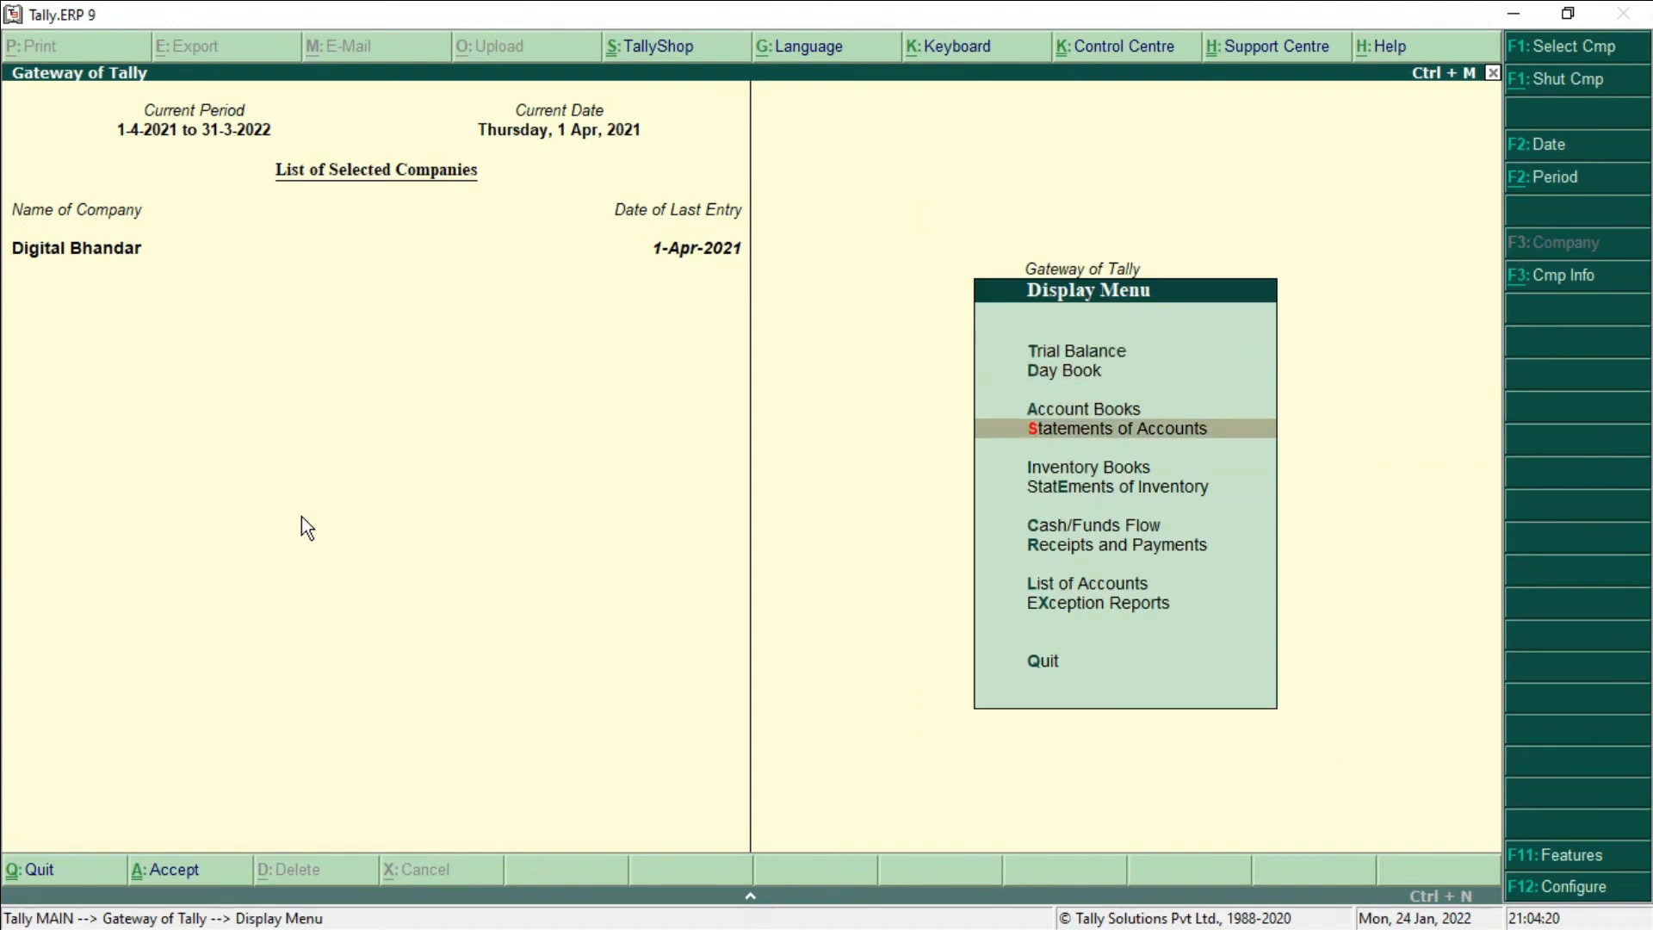
pyautogui.press('Return')
pyautogui.press('Down')
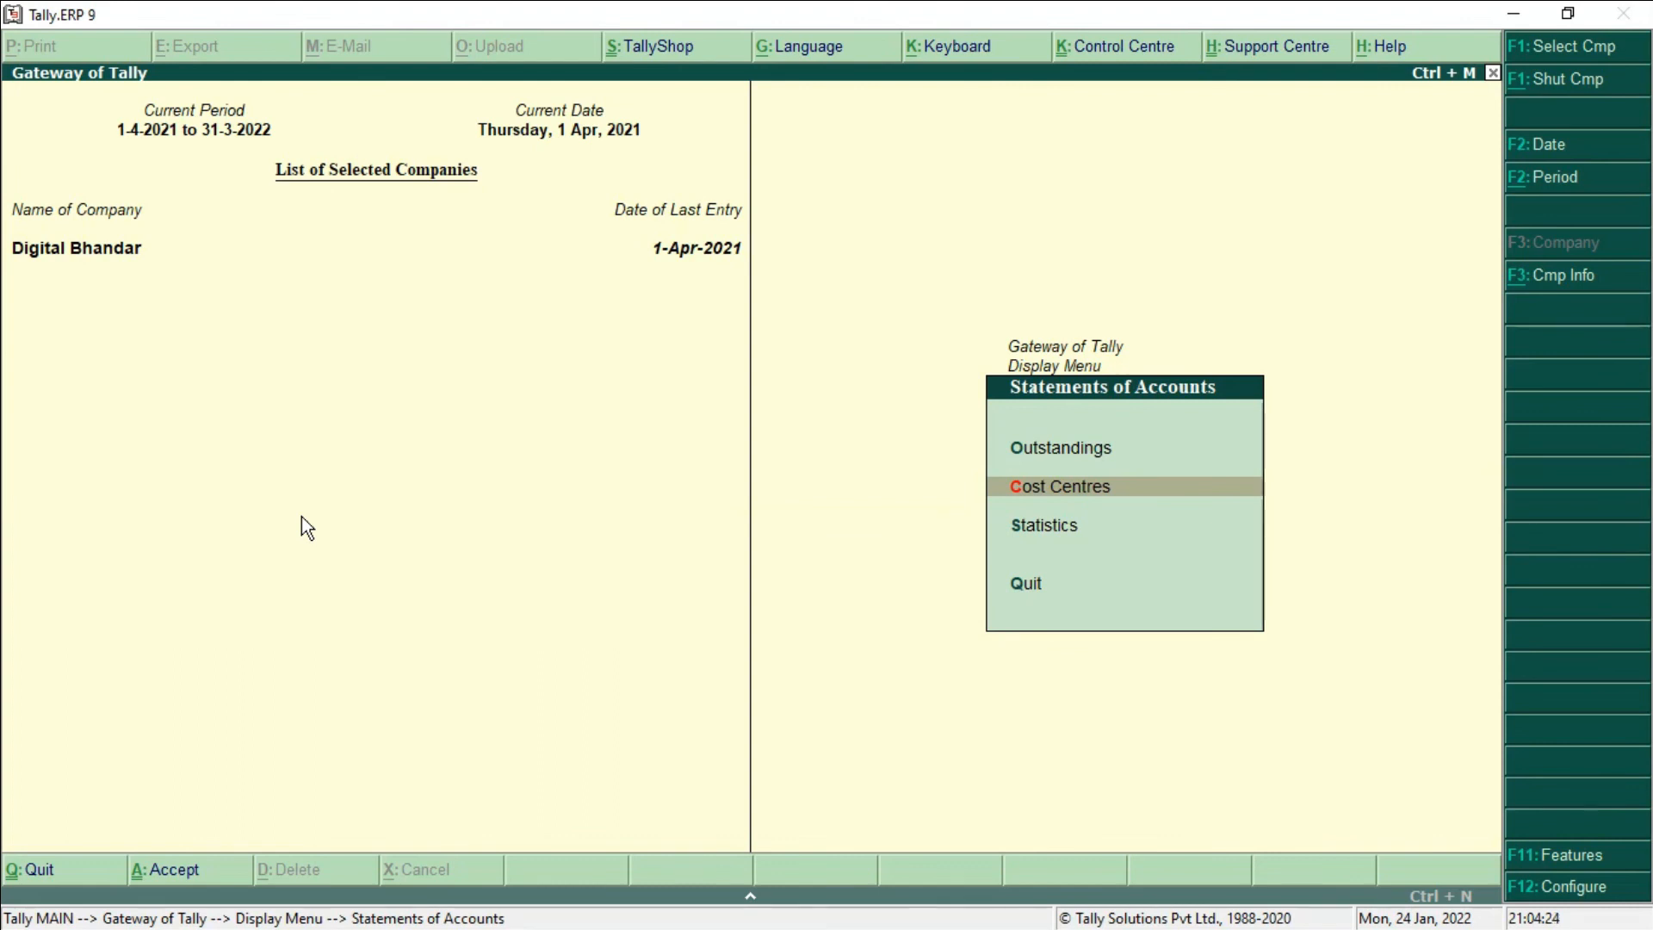
pyautogui.press('Return')
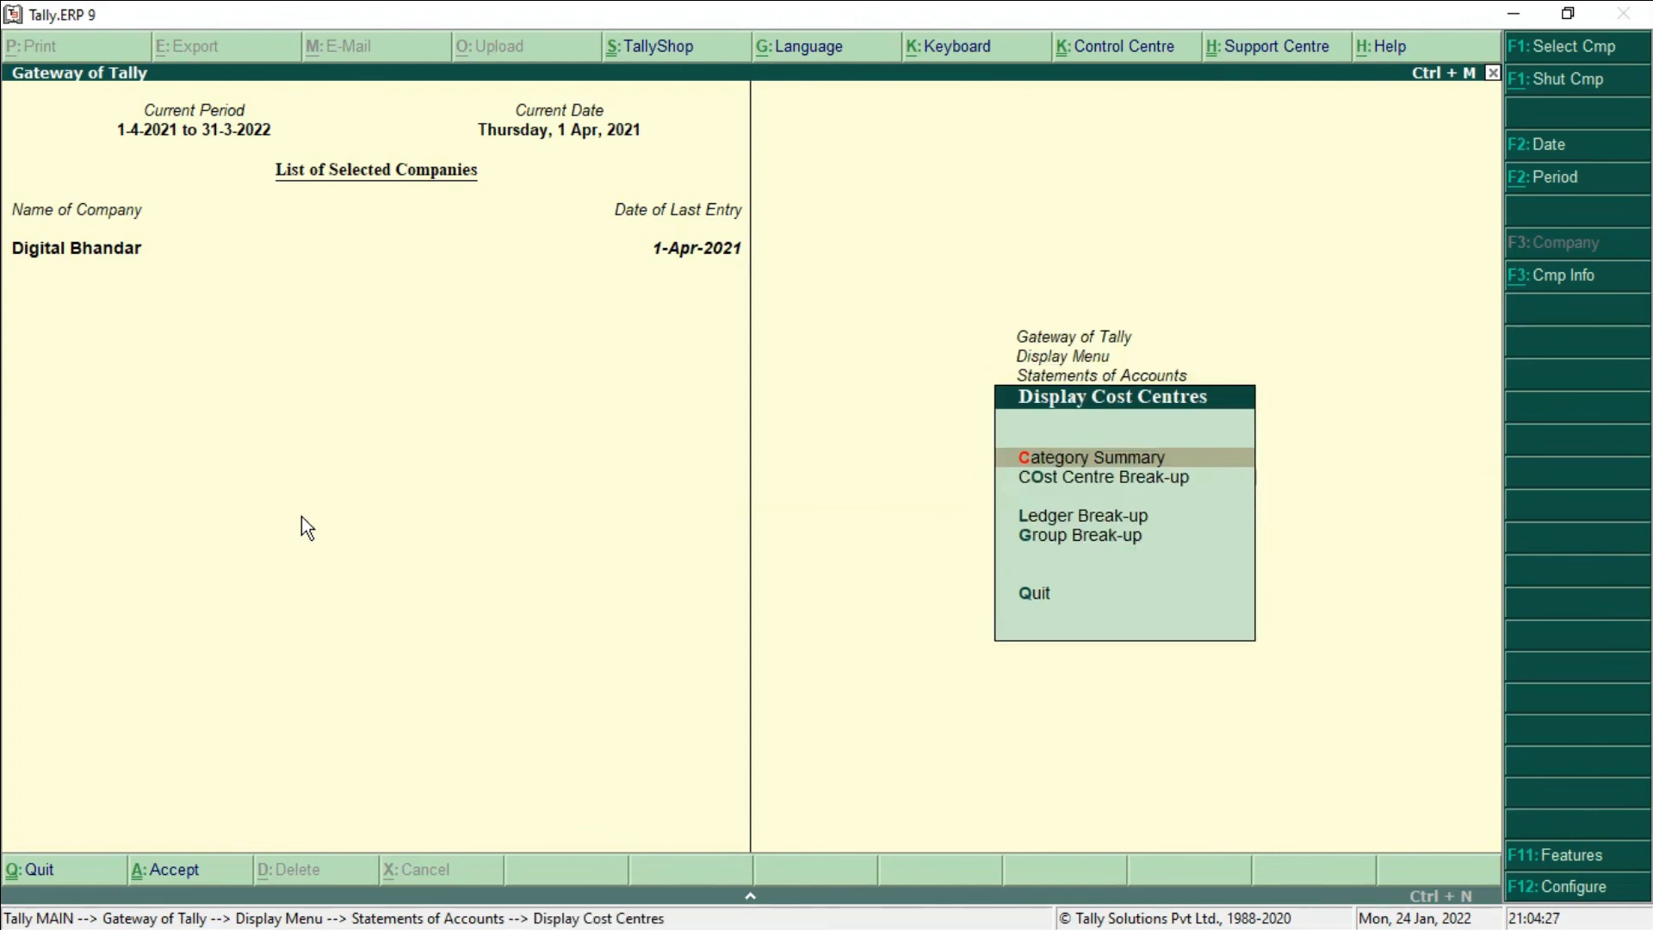
pyautogui.press('Down')
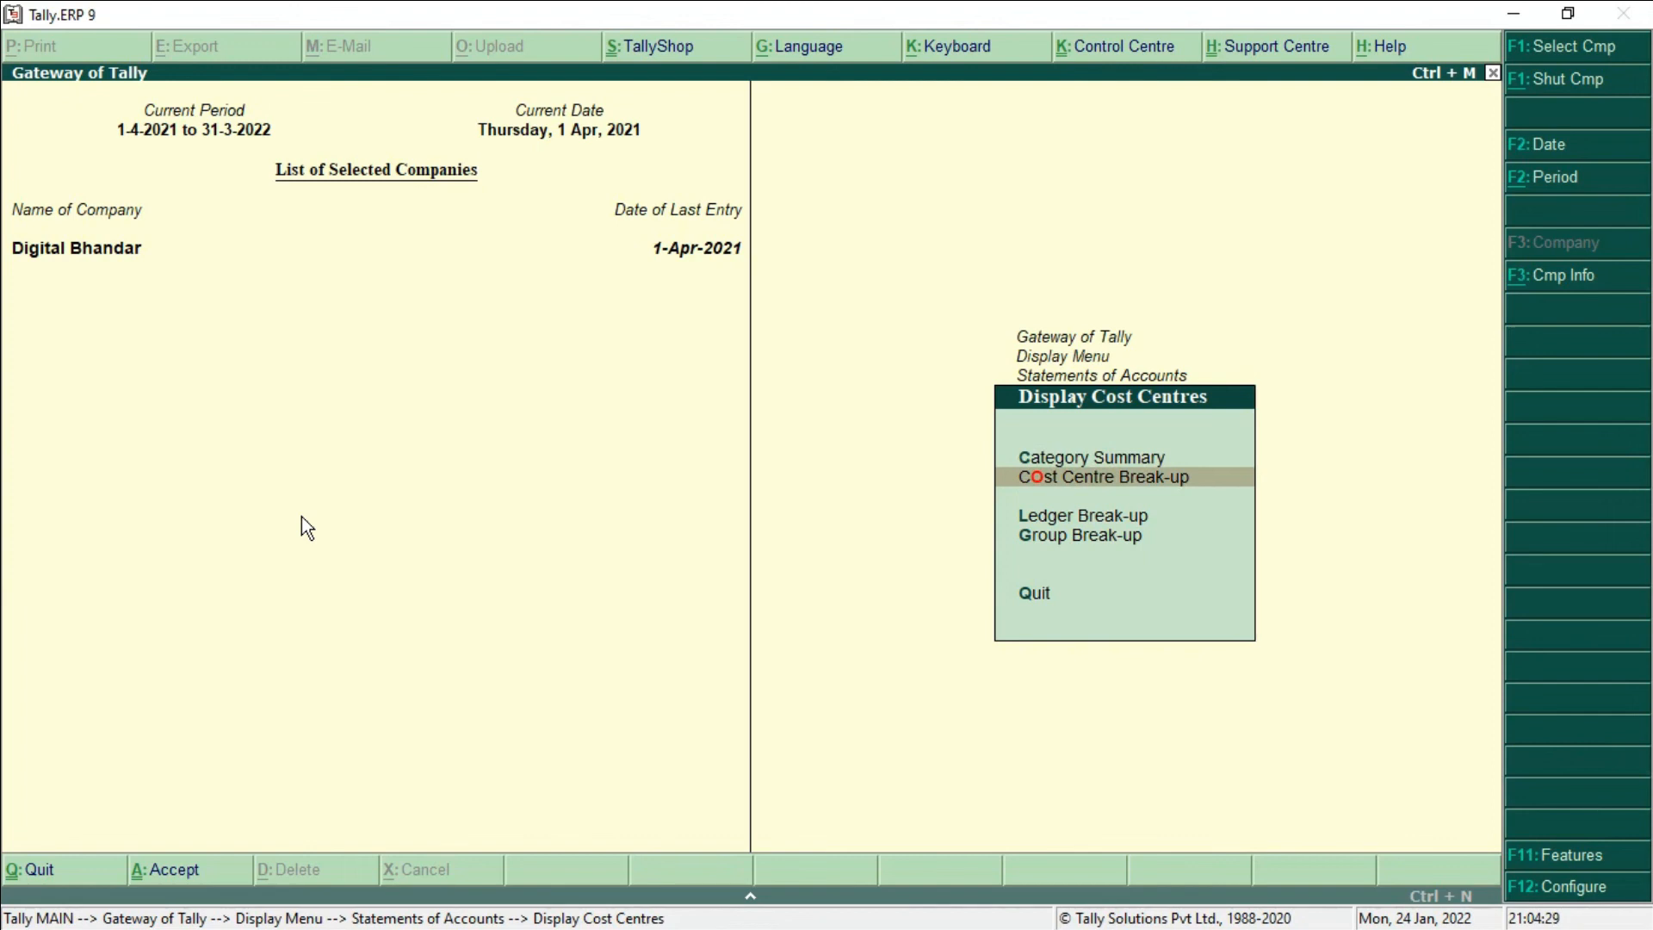
pyautogui.press('Return')
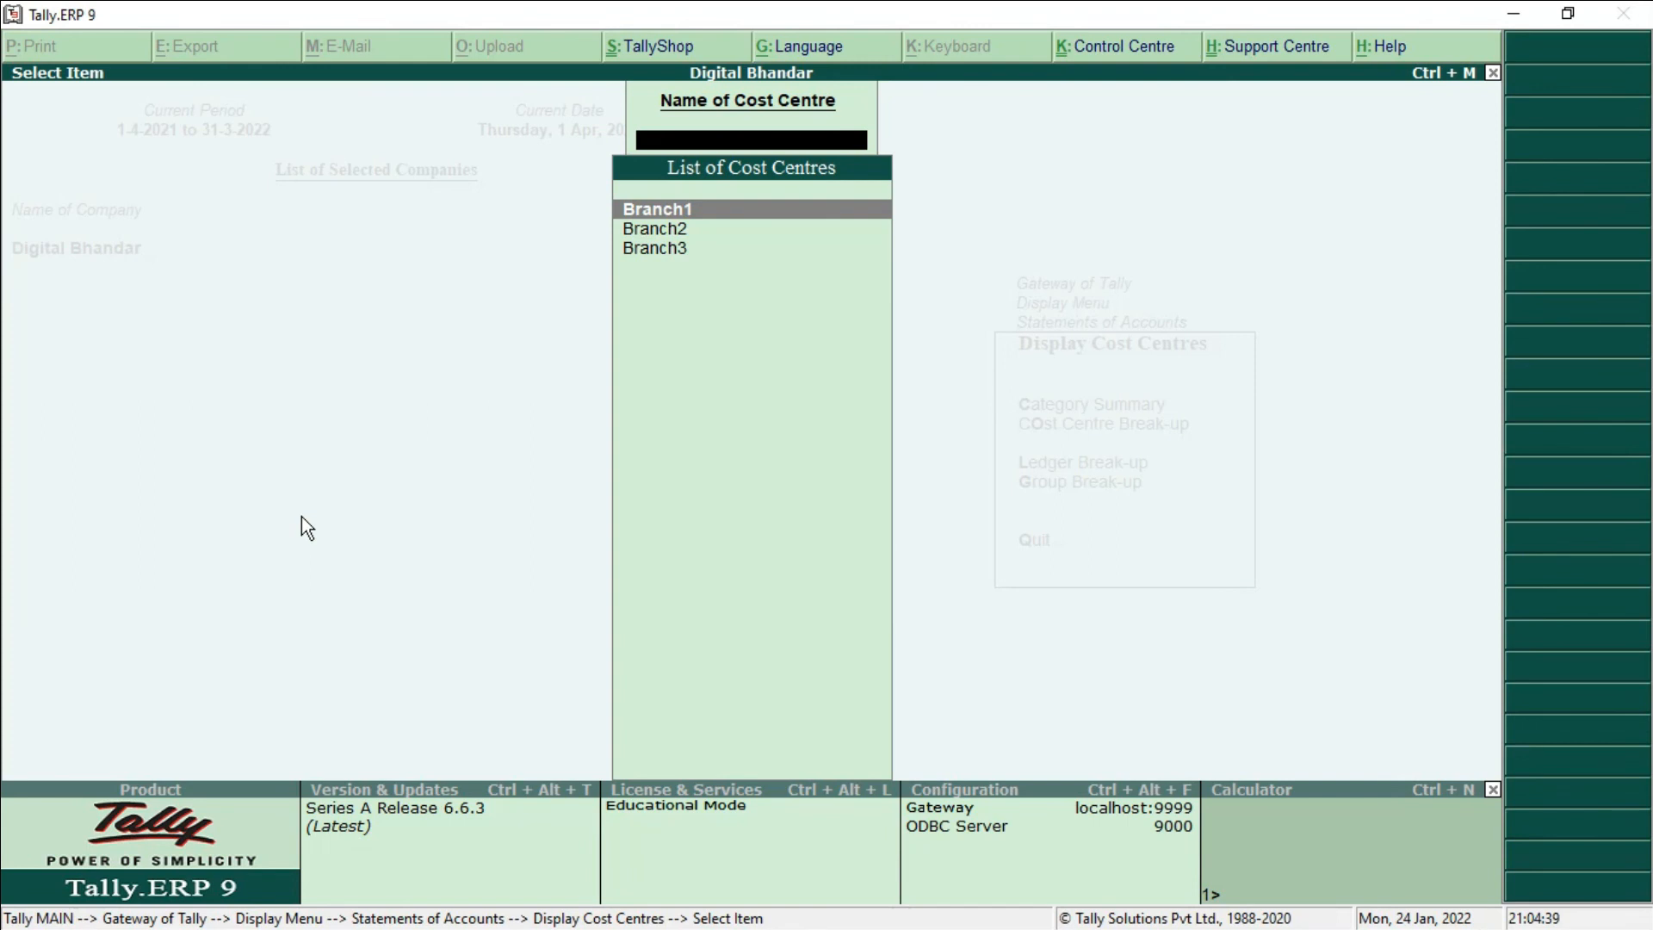
pyautogui.press('Return')
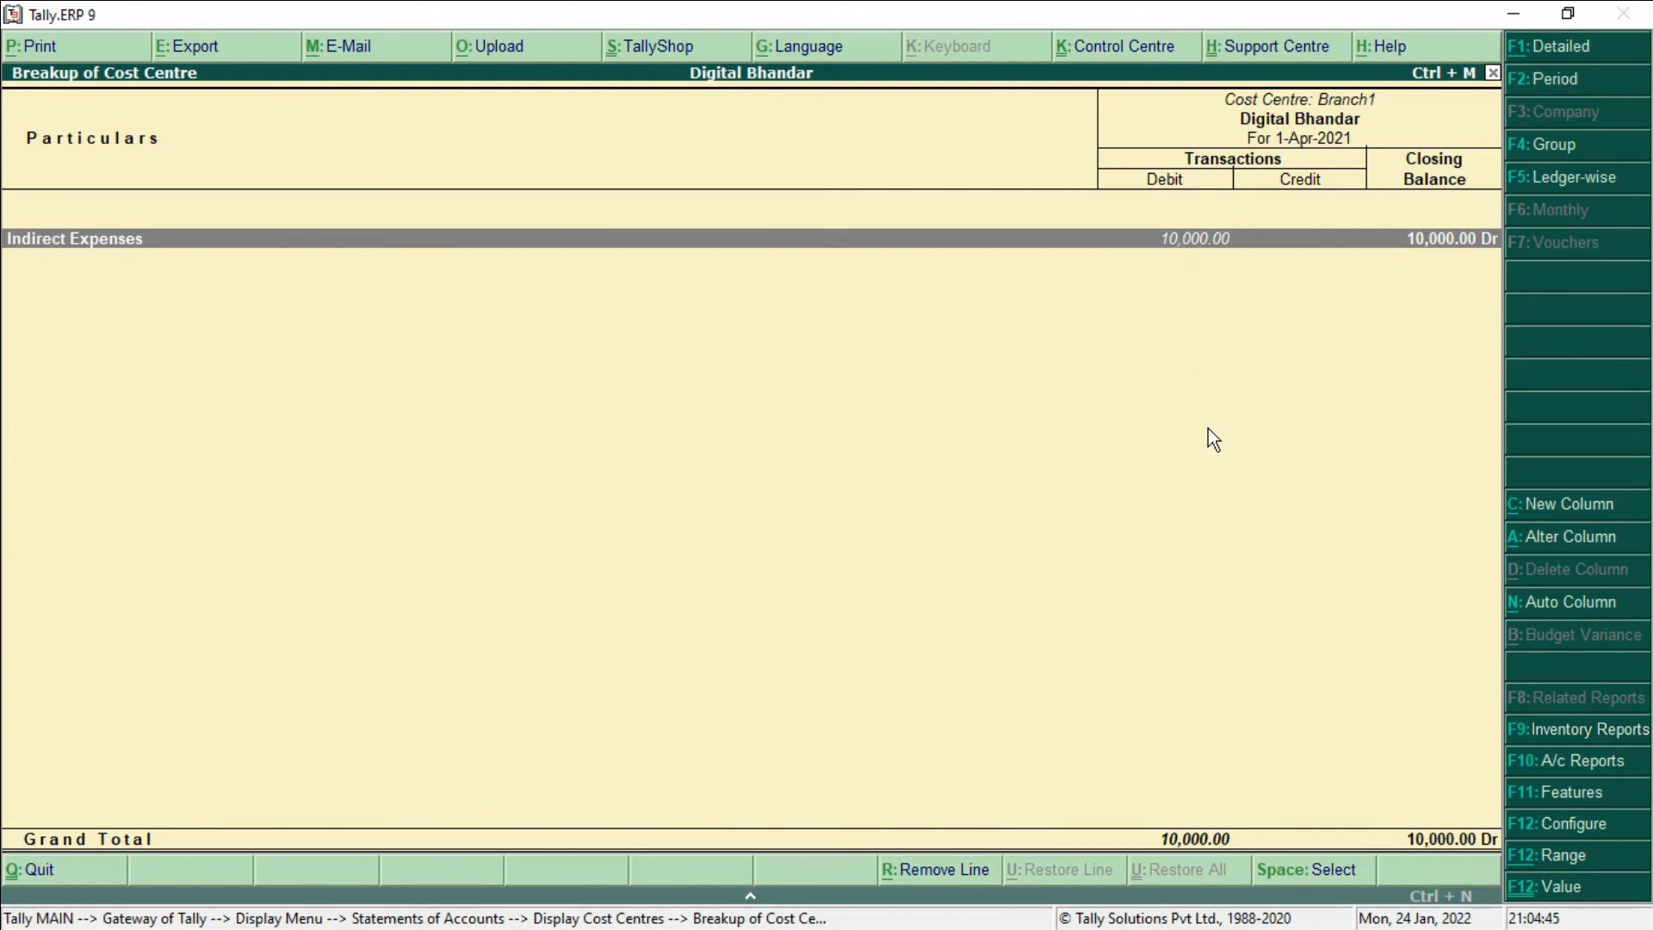
# Drill down from Indirect Expenses through Emp Salary's April entries to the payment voucher, and return to the Gateway.
pyautogui.press('Return')
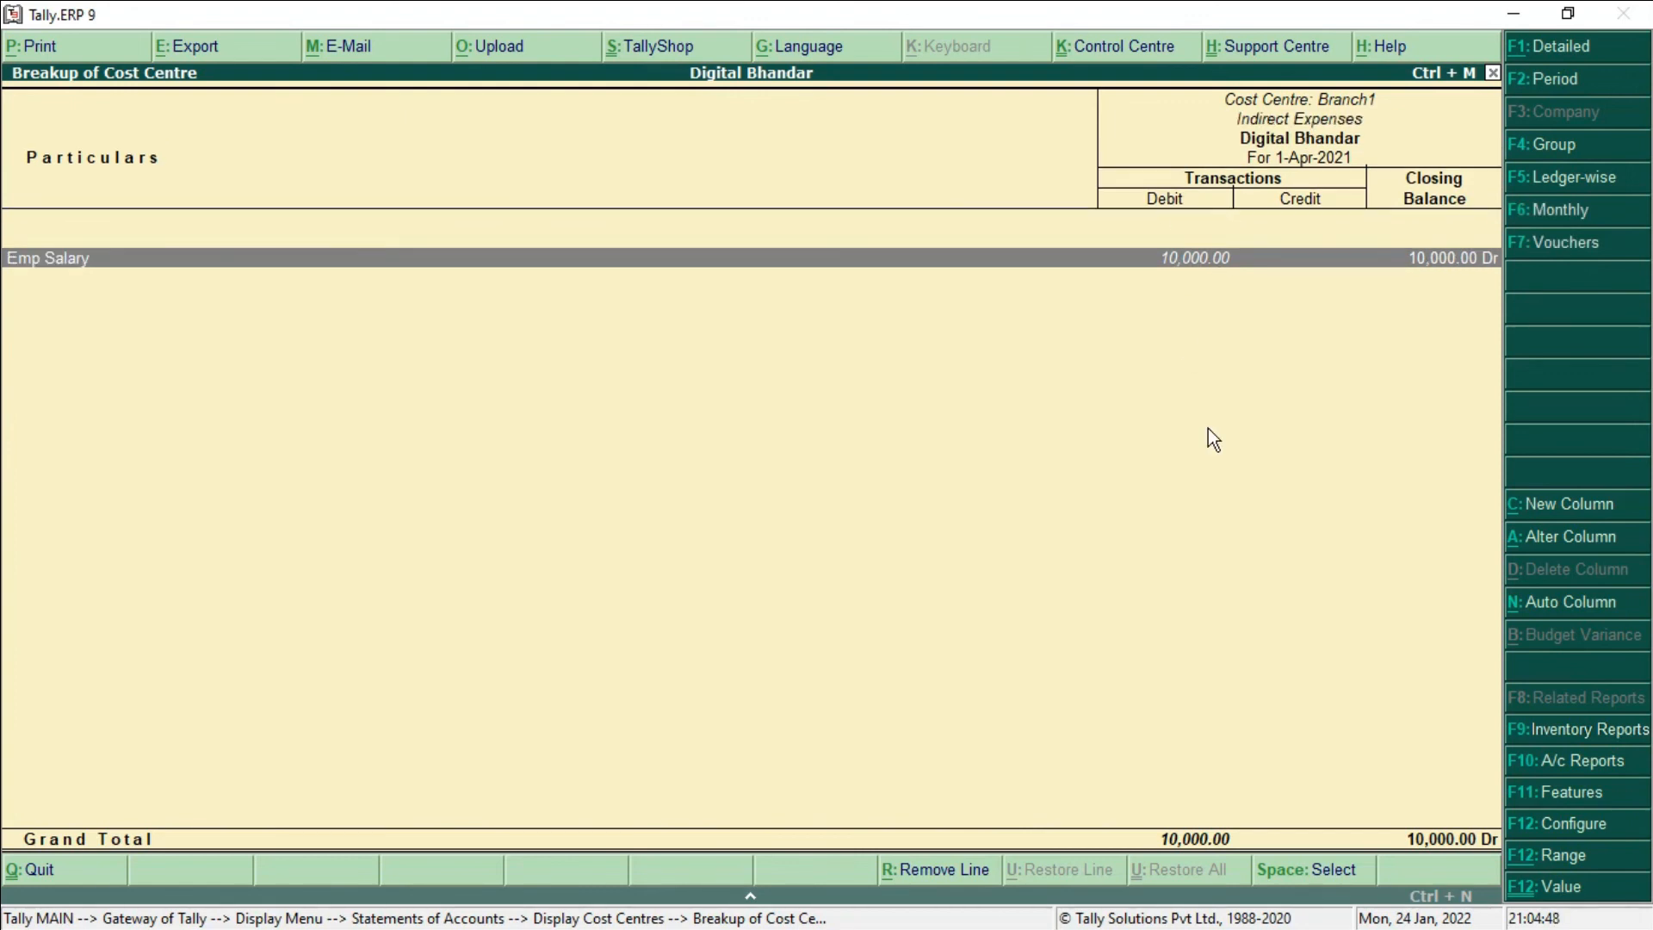
pyautogui.press('Return')
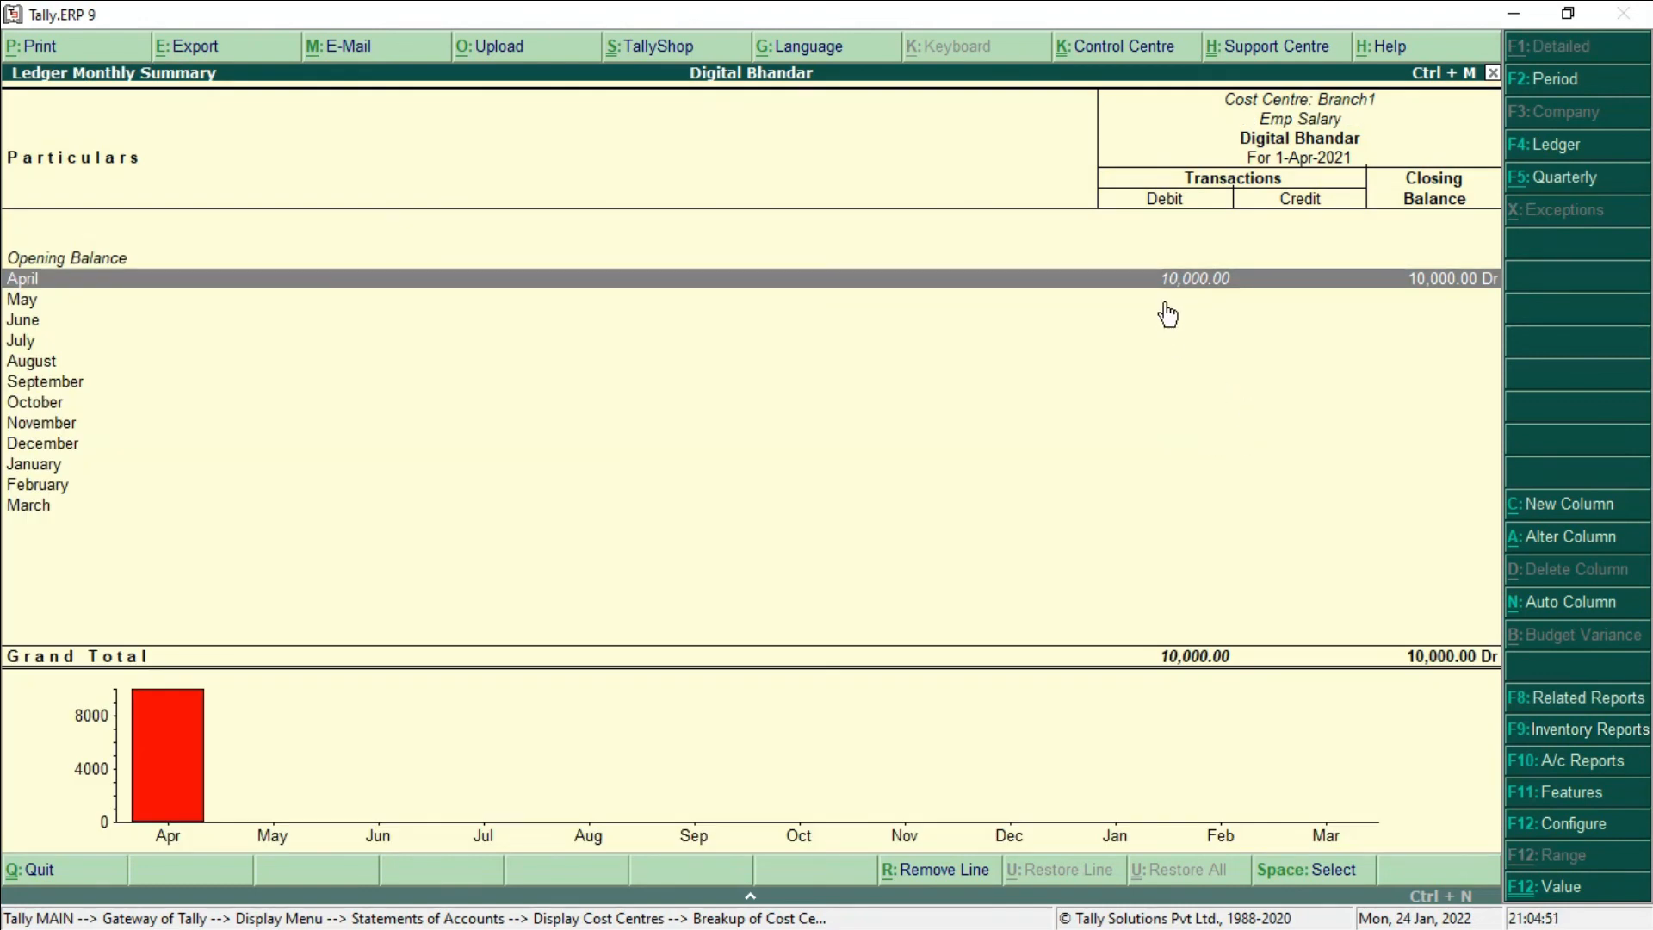
pyautogui.click(1192, 293)
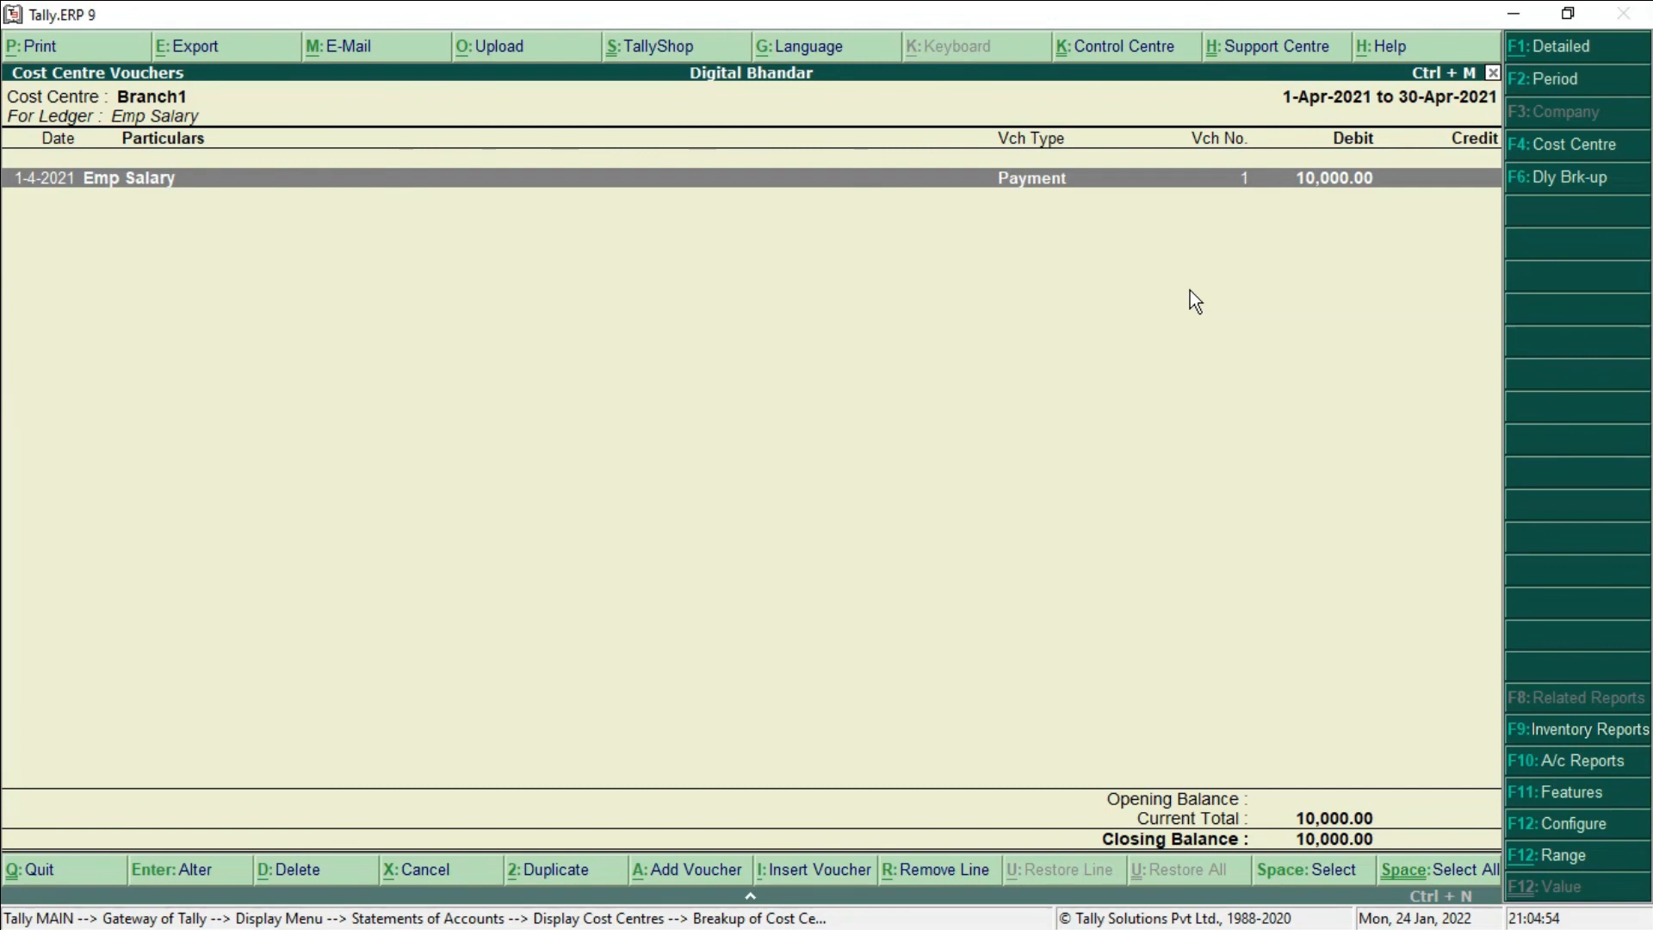
pyautogui.press('Return')
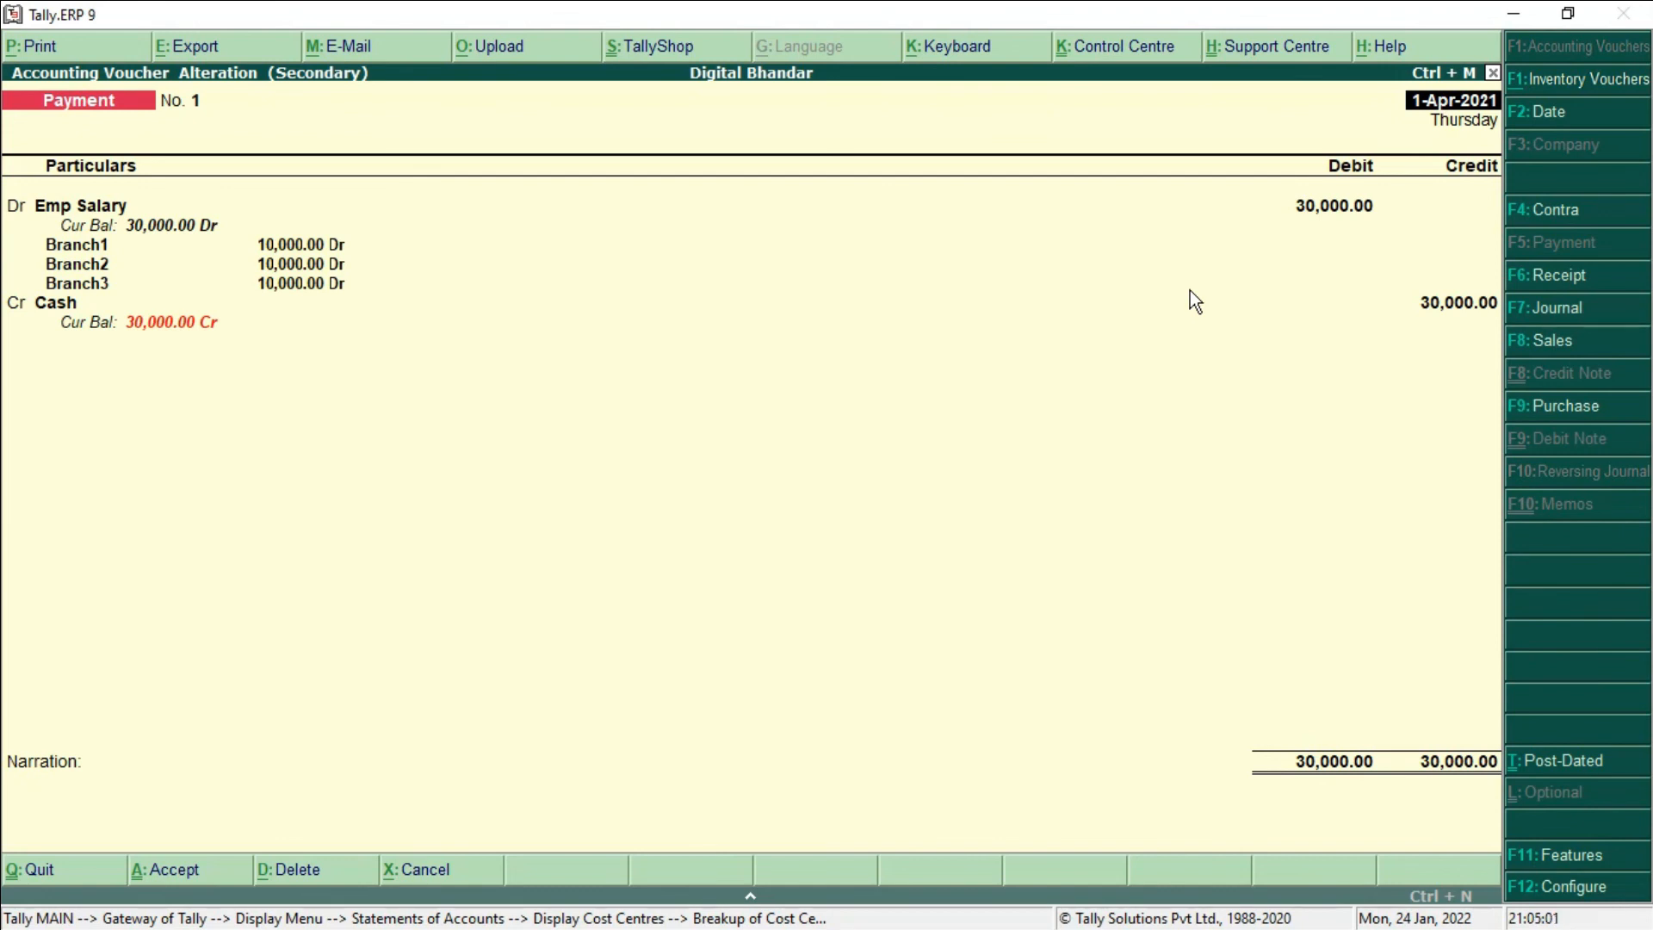
pyautogui.press('Escape')
pyautogui.press('Escape')
pyautogui.press('Escape')
pyautogui.press('Escape')
pyautogui.press('Escape')
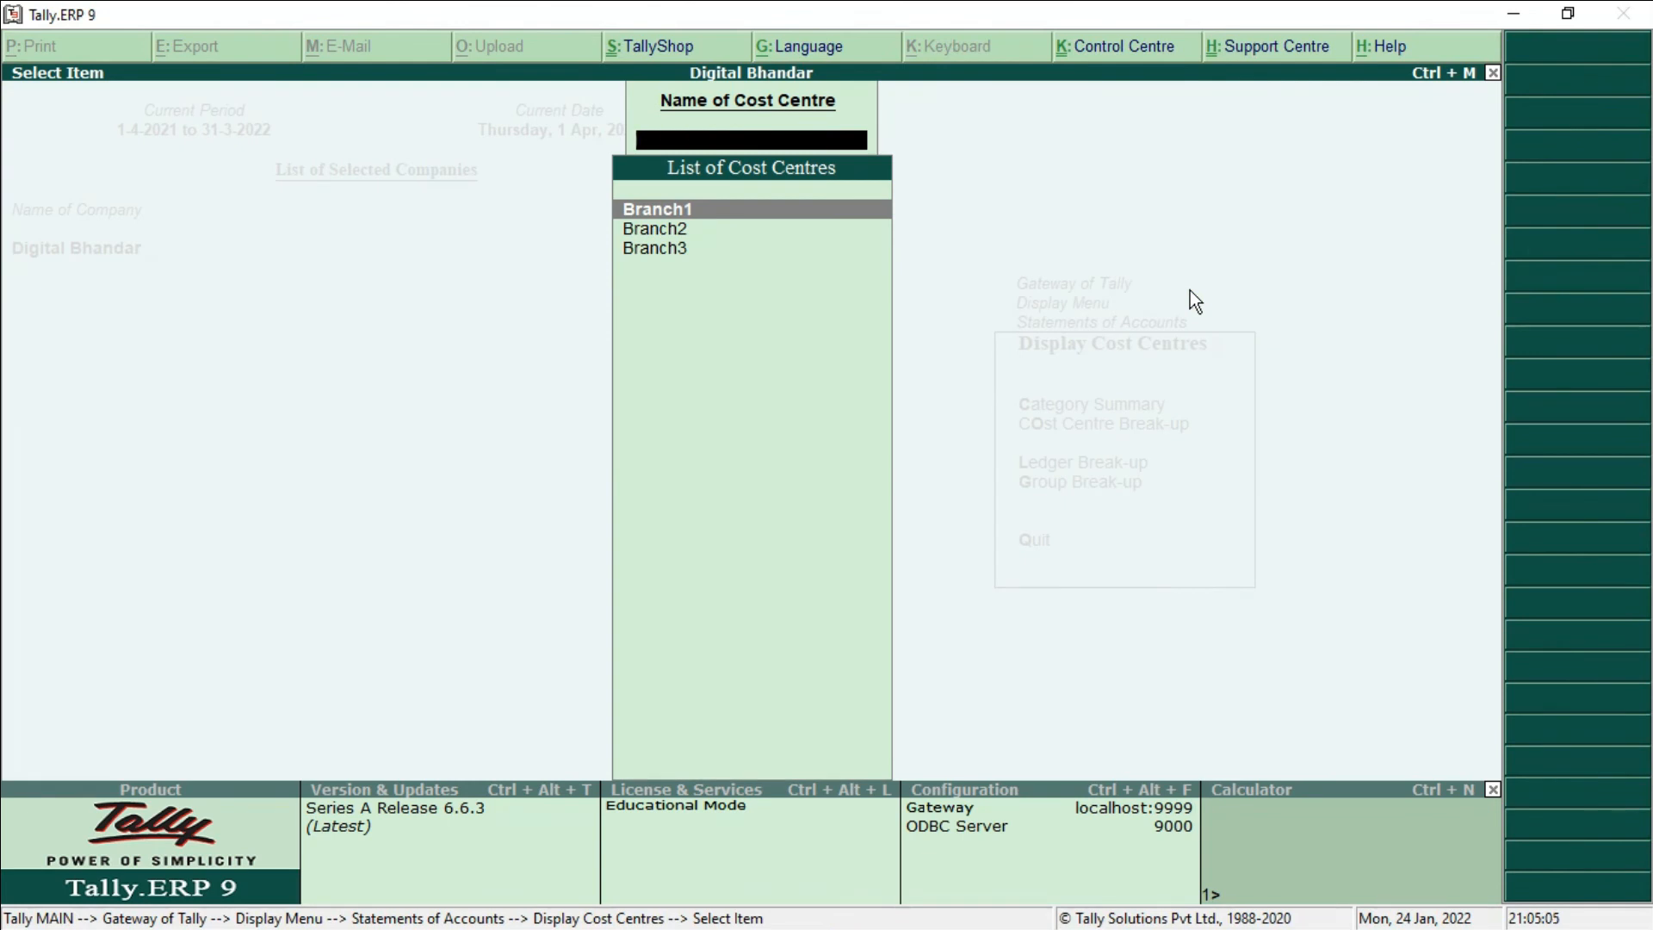
pyautogui.press('Escape')
pyautogui.press('Escape')
pyautogui.press('Escape')
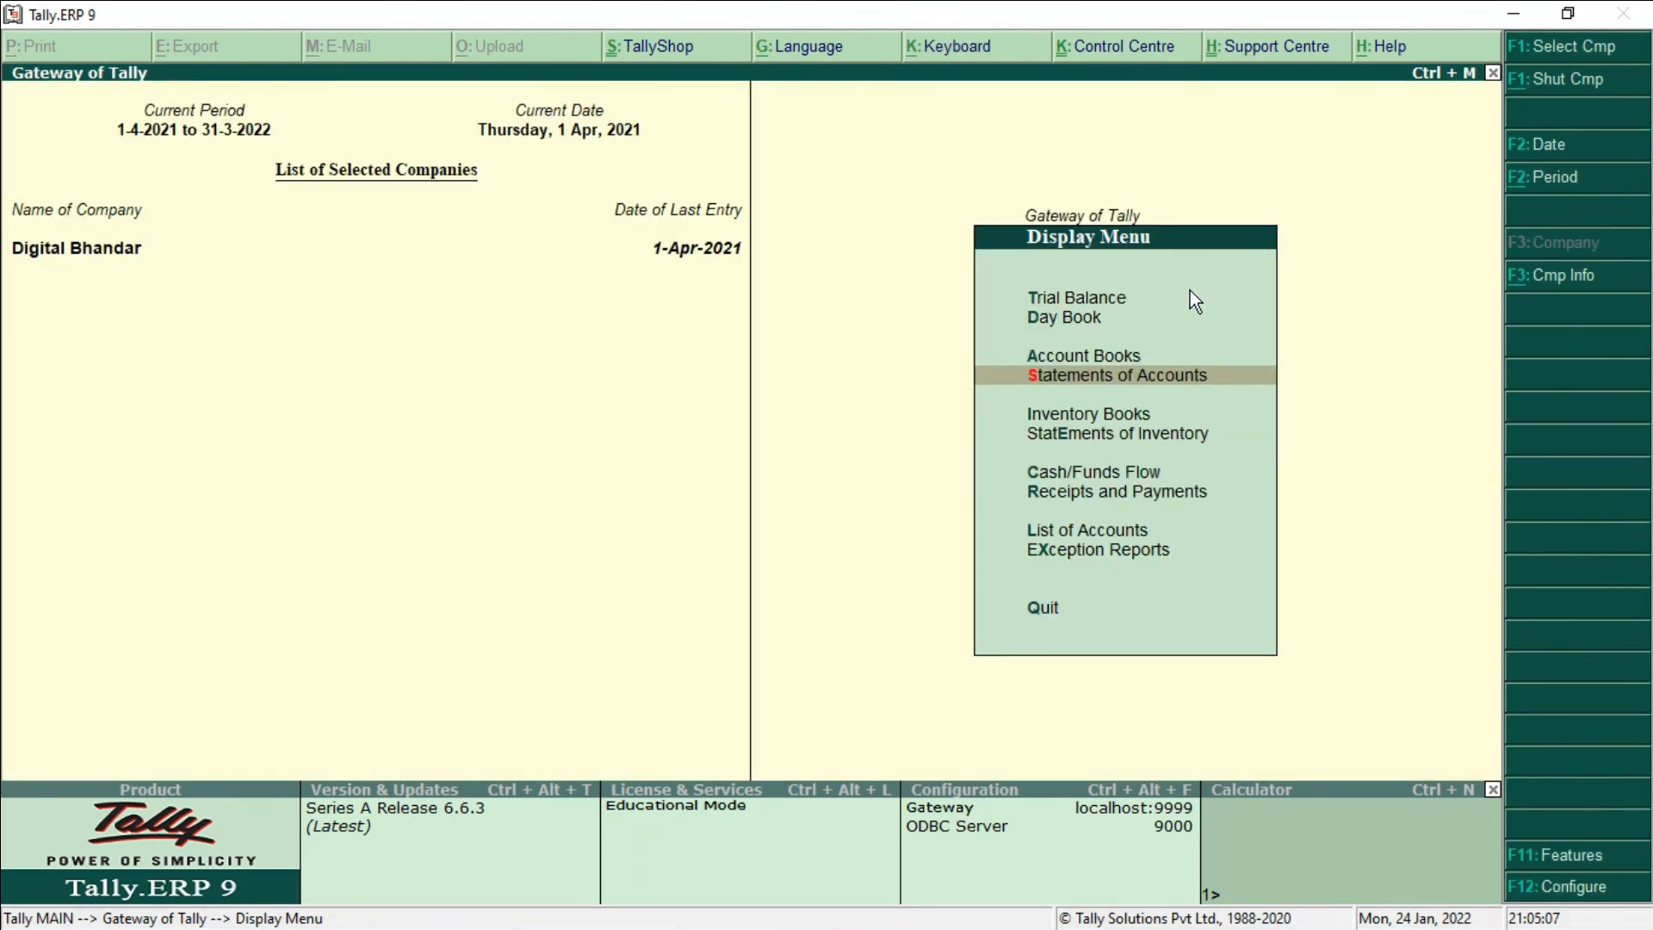
pyautogui.press('Escape')
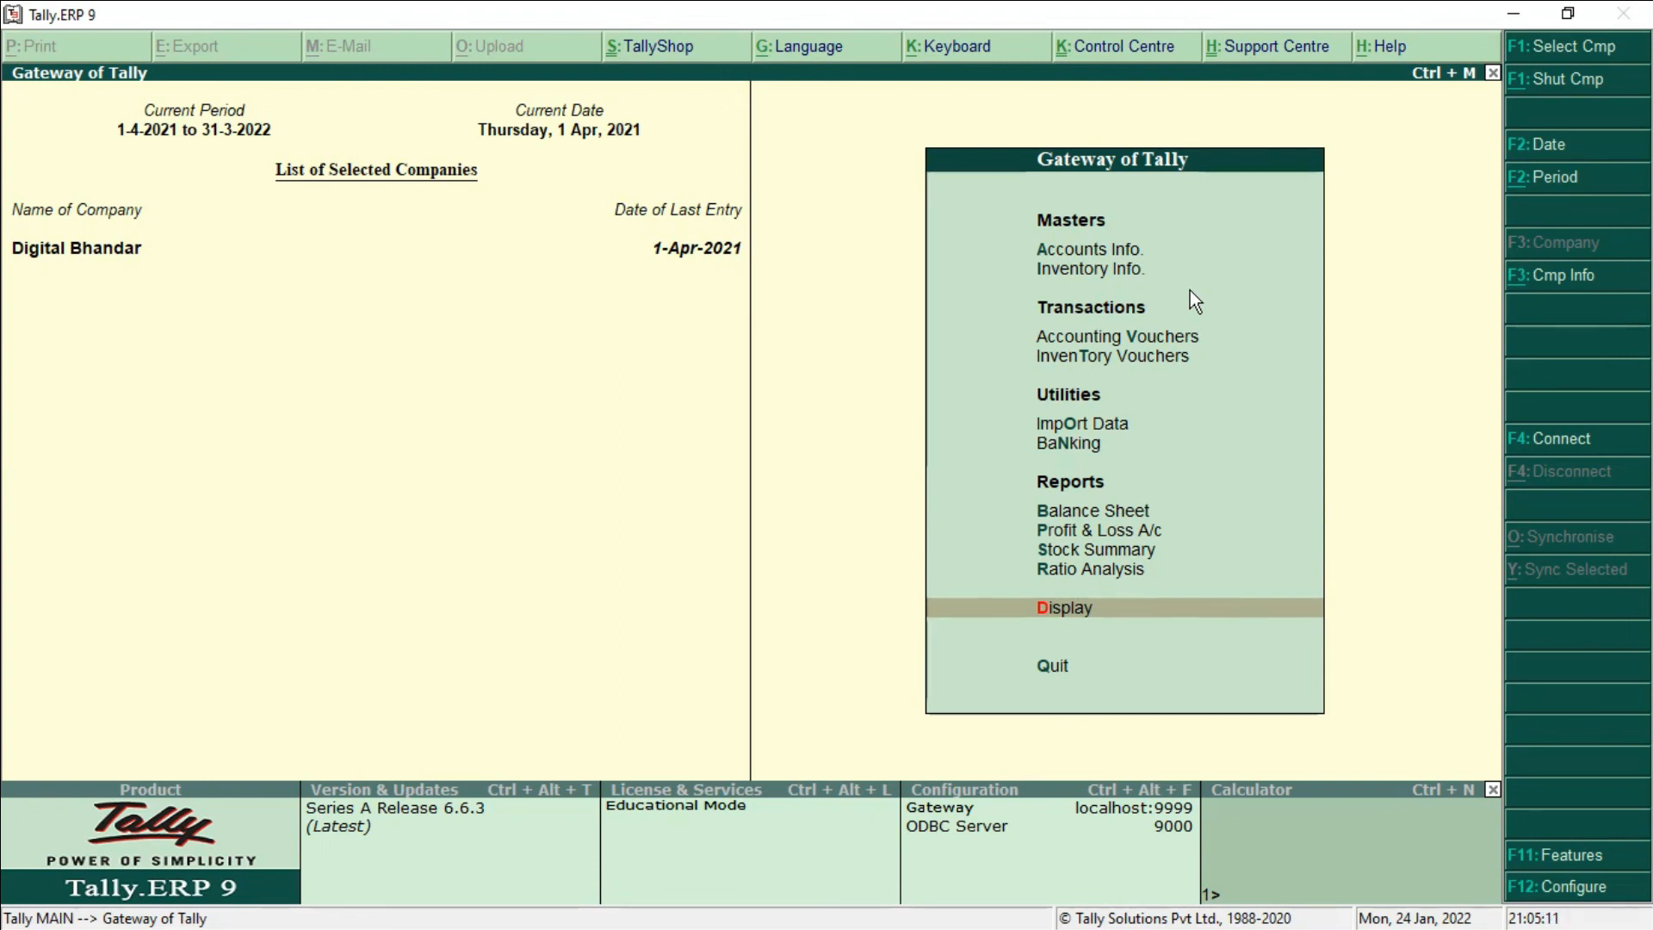
# Review the path to the Cost Centre Break-up report and its list of cost centres, and back out without choosing one.
pyautogui.press('Return')
pyautogui.press('Down')
pyautogui.press('Down')
pyautogui.press('Down')
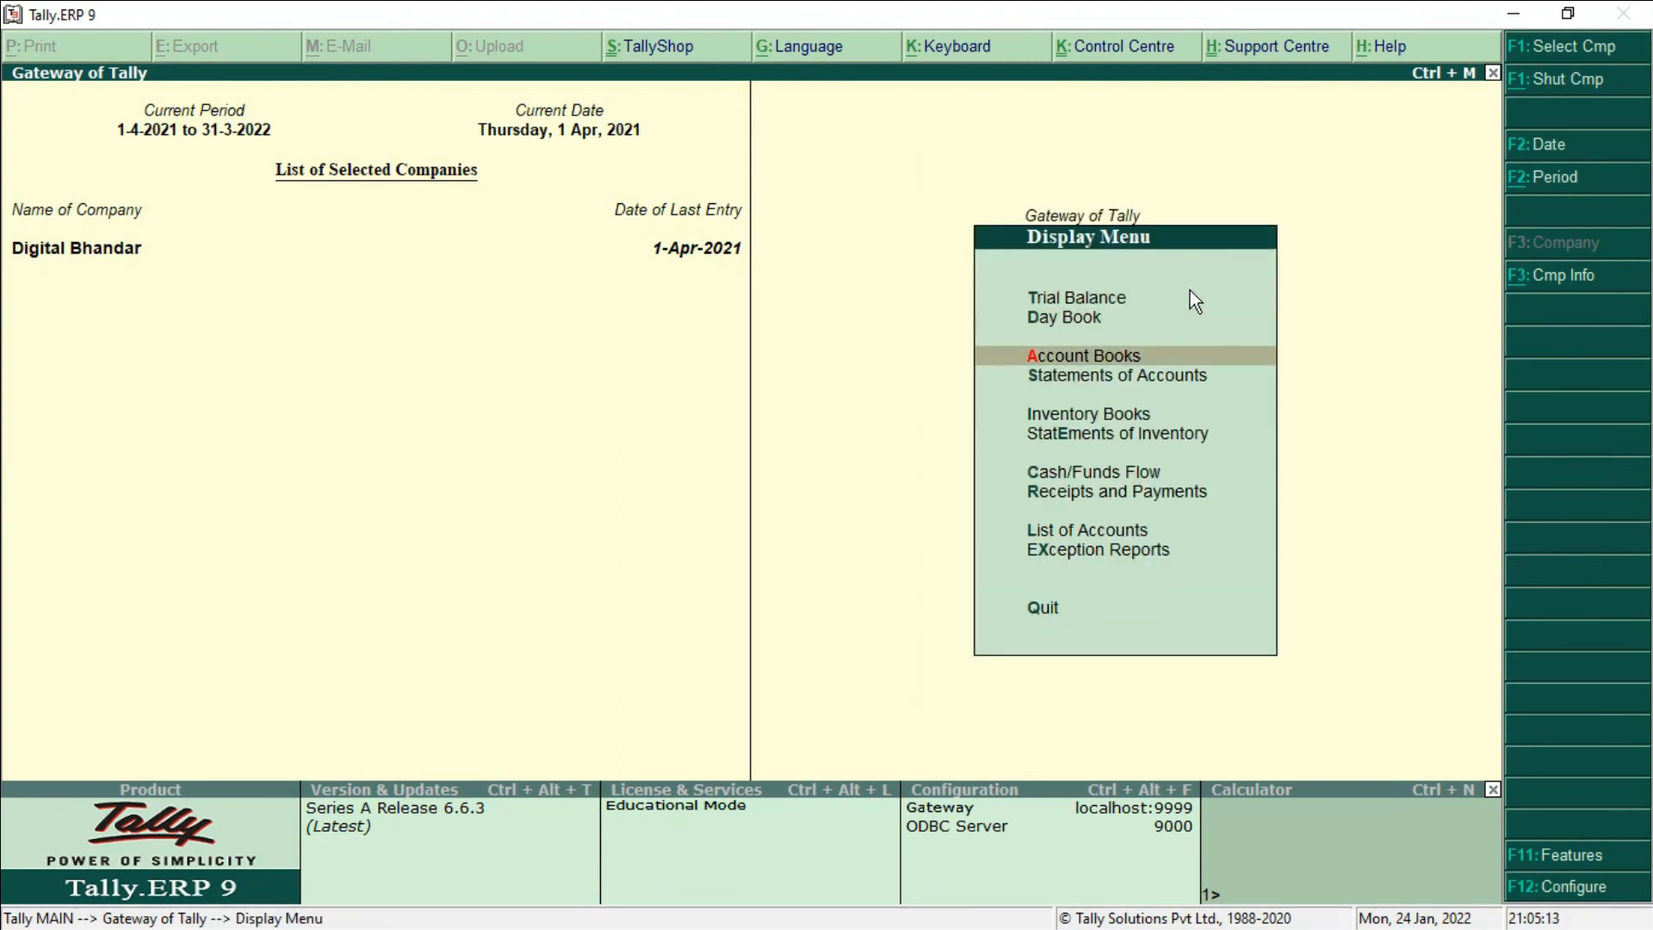
pyautogui.press('Return')
pyautogui.press('Down')
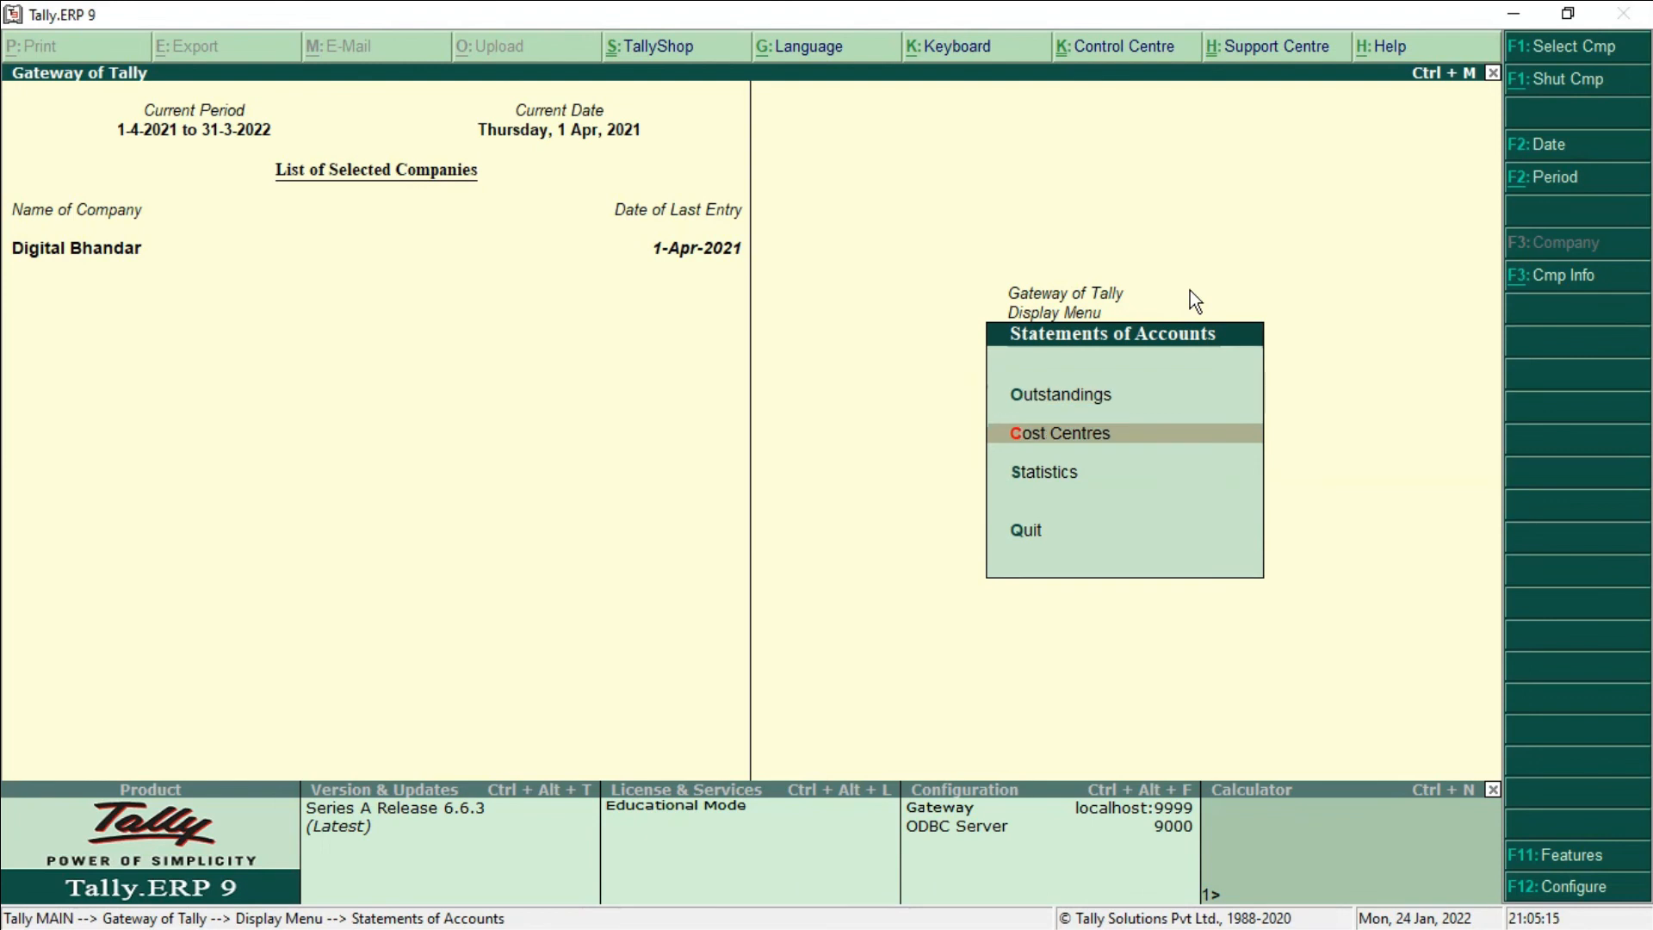
pyautogui.press('Return')
pyautogui.press('Down')
pyautogui.press('Return')
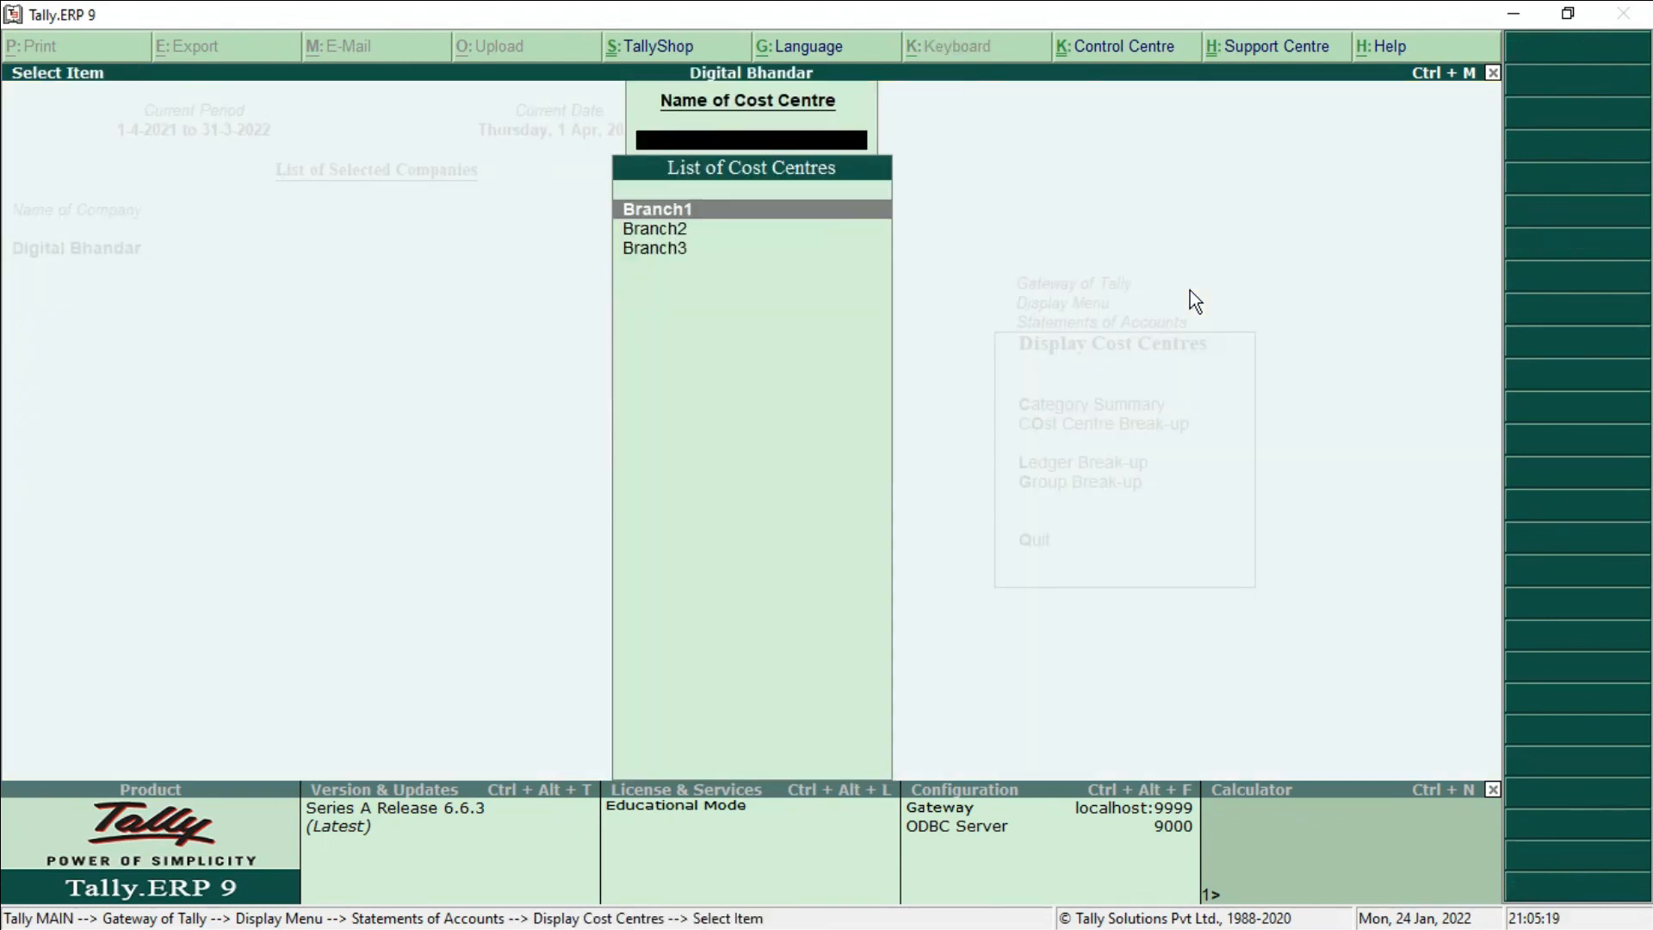
pyautogui.press('Escape')
pyautogui.press('Escape')
pyautogui.press('Escape')
pyautogui.press('Escape')
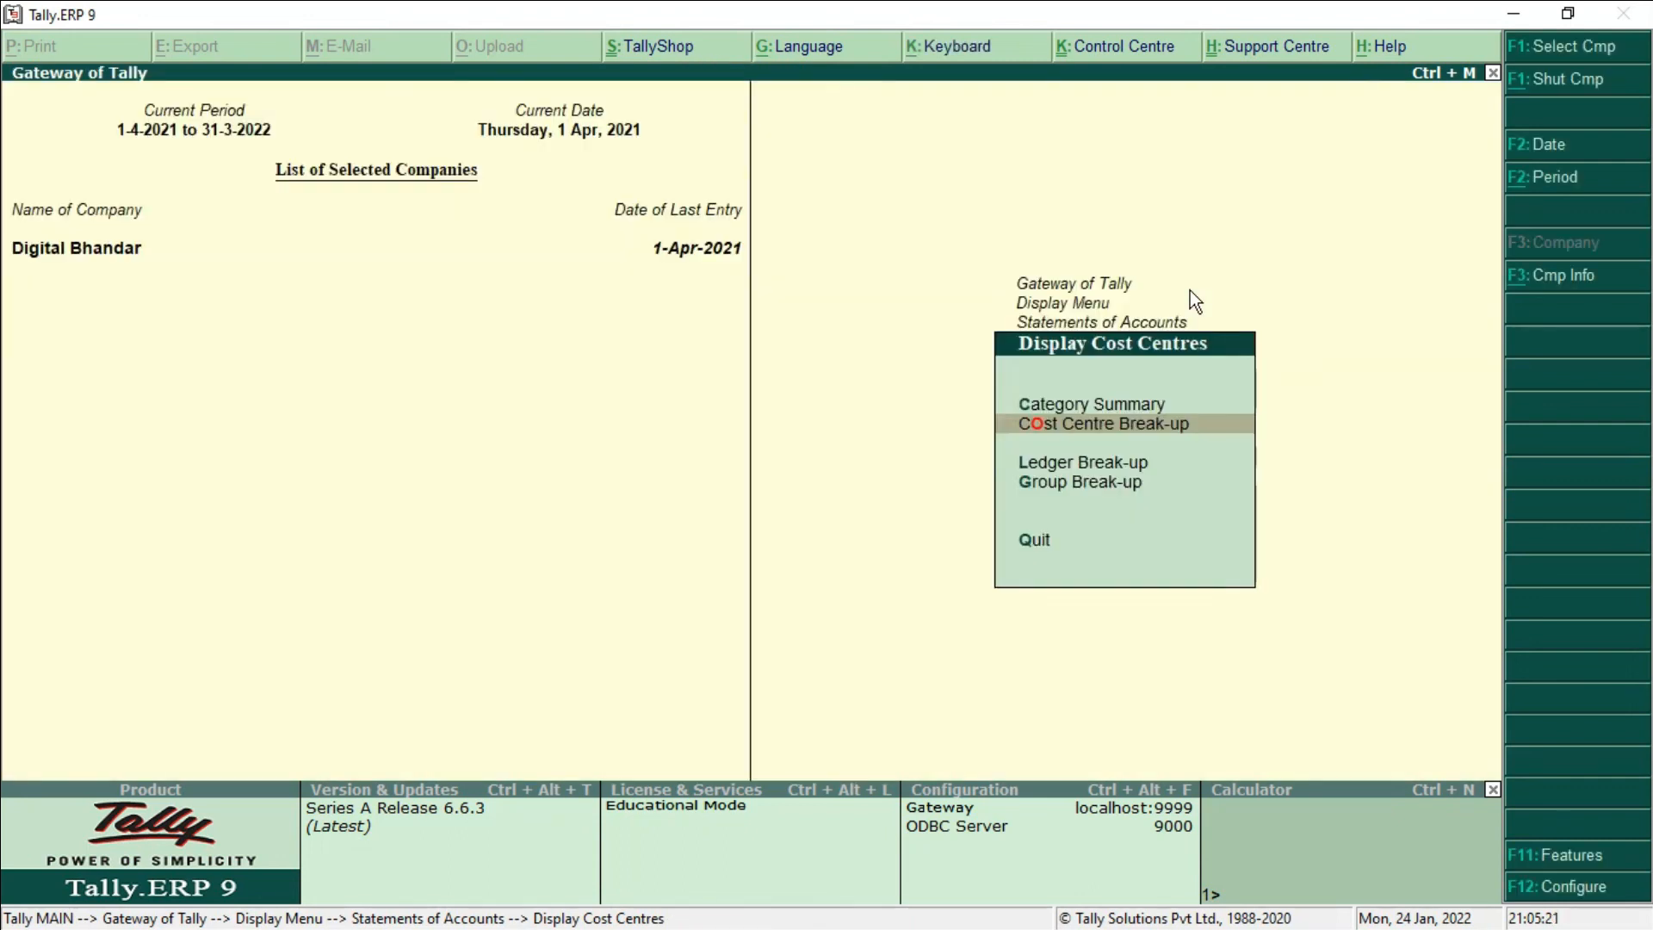